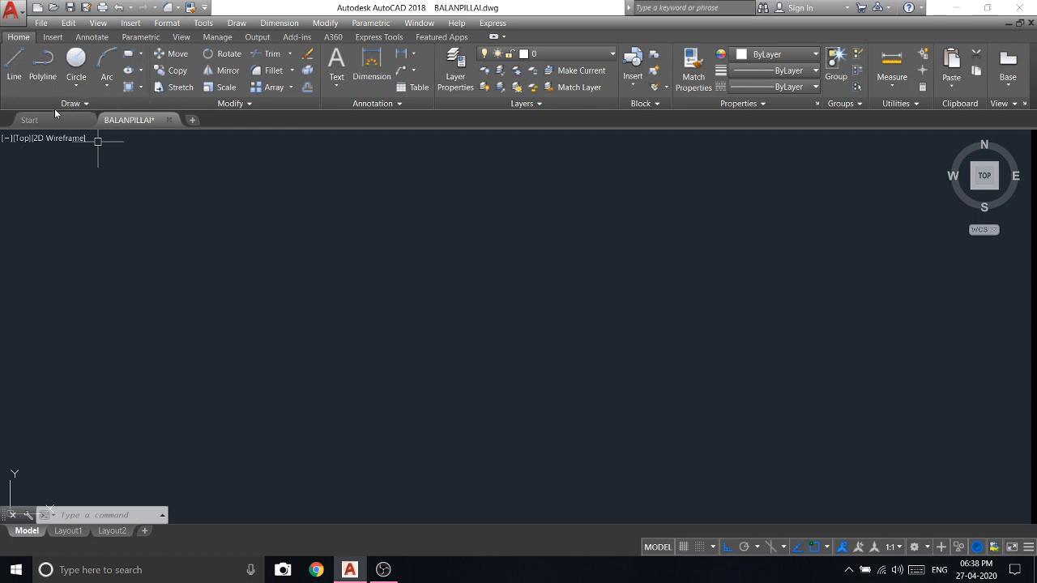
Step: Draw a vertical construction line through a point in the empty drawing area
{"action": "left_click", "coordinate": [55, 107]}
{"action": "left_click", "coordinate": [111, 119]}
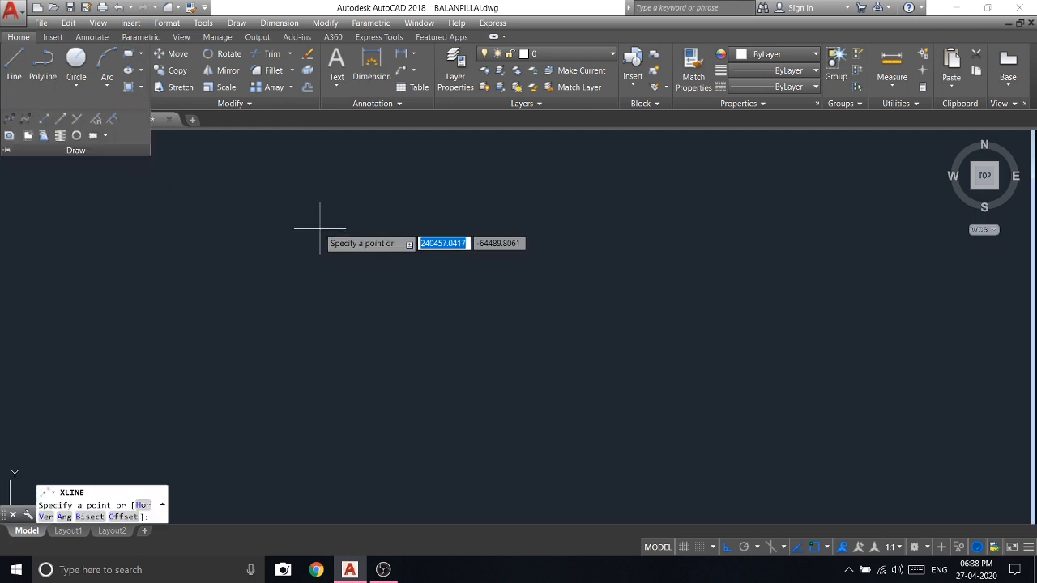
{"action": "right_click", "coordinate": [345, 241]}
{"action": "left_click", "coordinate": [371, 302]}
{"action": "left_click", "coordinate": [322, 294]}
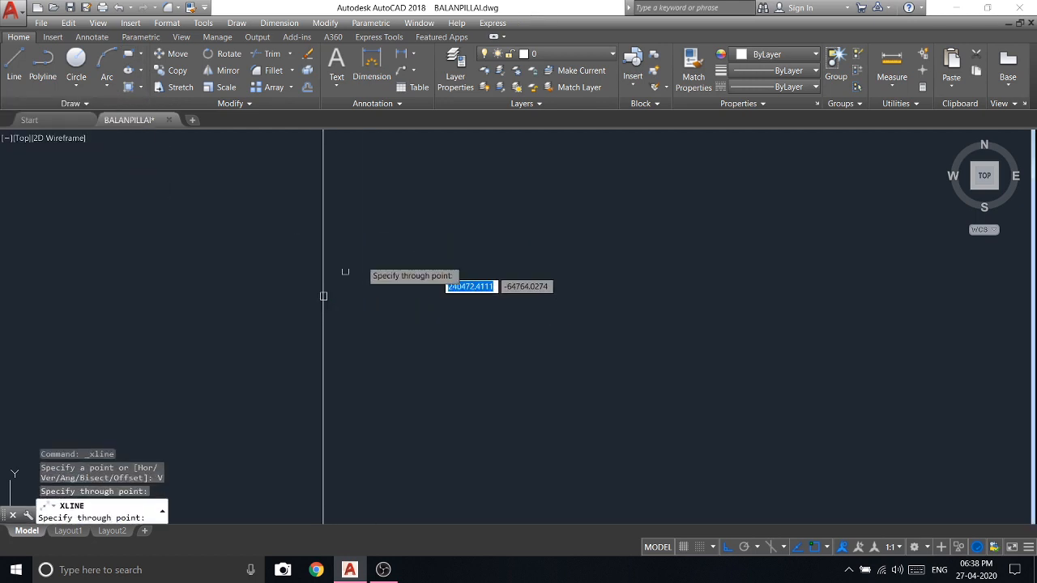
{"action": "key", "text": "Return"}
{"action": "left_click", "coordinate": [450, 249]}
{"action": "key", "text": "Escape"}
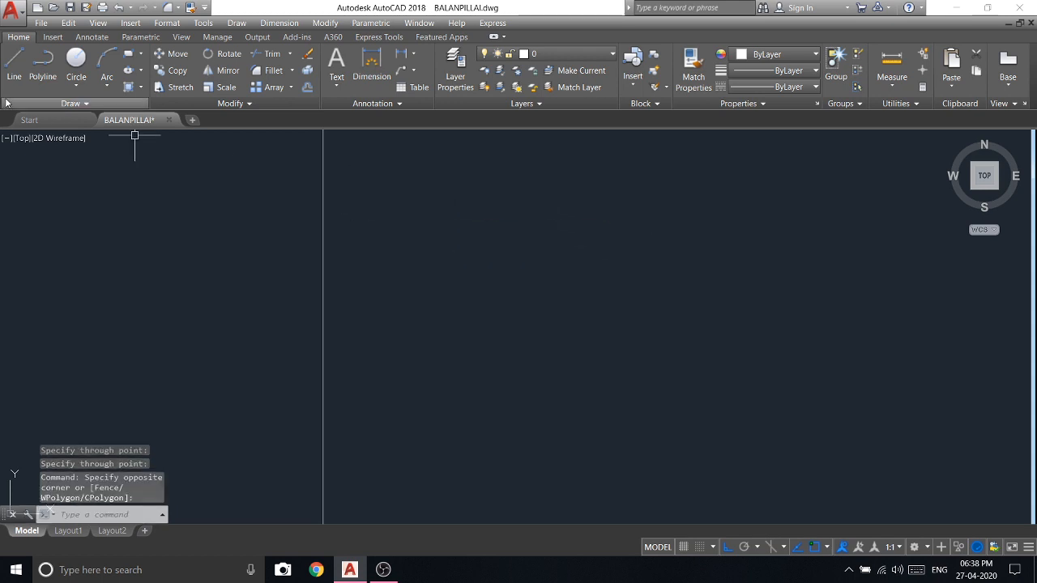
Step: Draw a horizontal construction line crossing the vertical one
{"action": "left_click", "coordinate": [65, 106]}
{"action": "left_click", "coordinate": [40, 120]}
{"action": "right_click", "coordinate": [249, 169]}
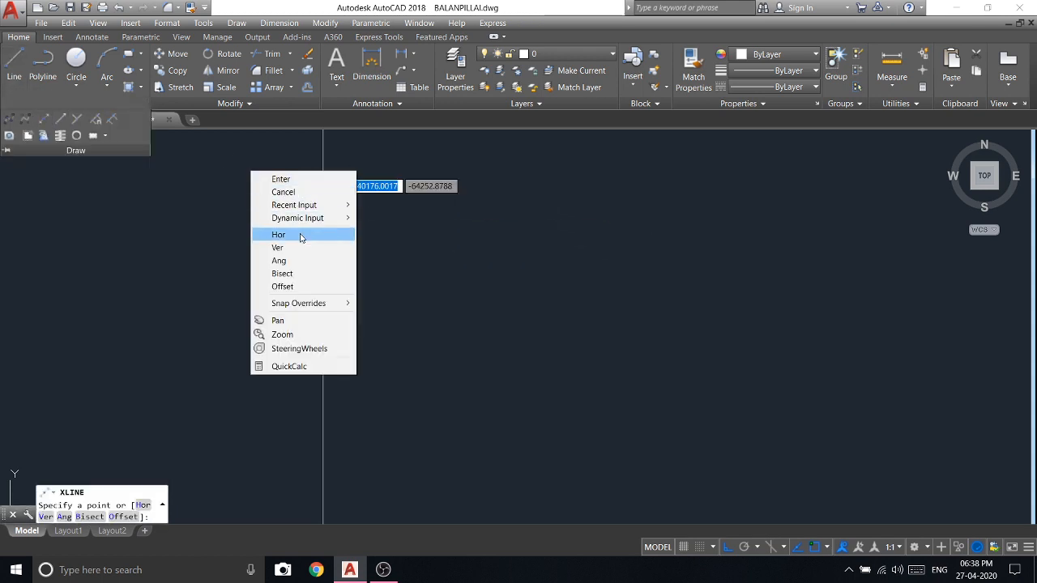
{"action": "left_click", "coordinate": [298, 234]}
{"action": "key", "text": "Escape"}
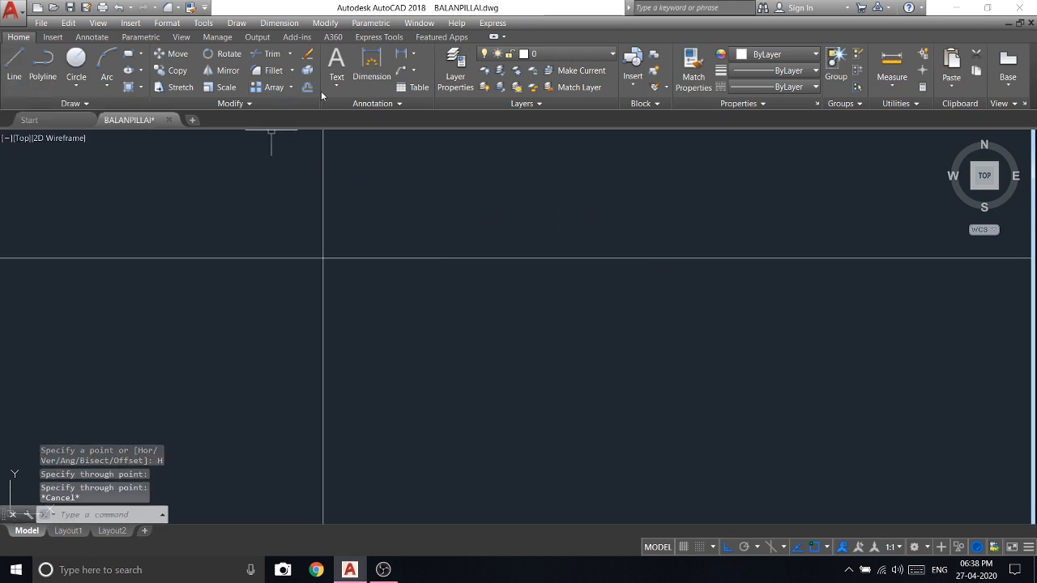
Step: Offset the vertical construction line 20 to the right and the horizontal one 20 downward
{"action": "left_click", "coordinate": [308, 87]}
{"action": "type", "text": "20"}
{"action": "key", "text": "Return"}
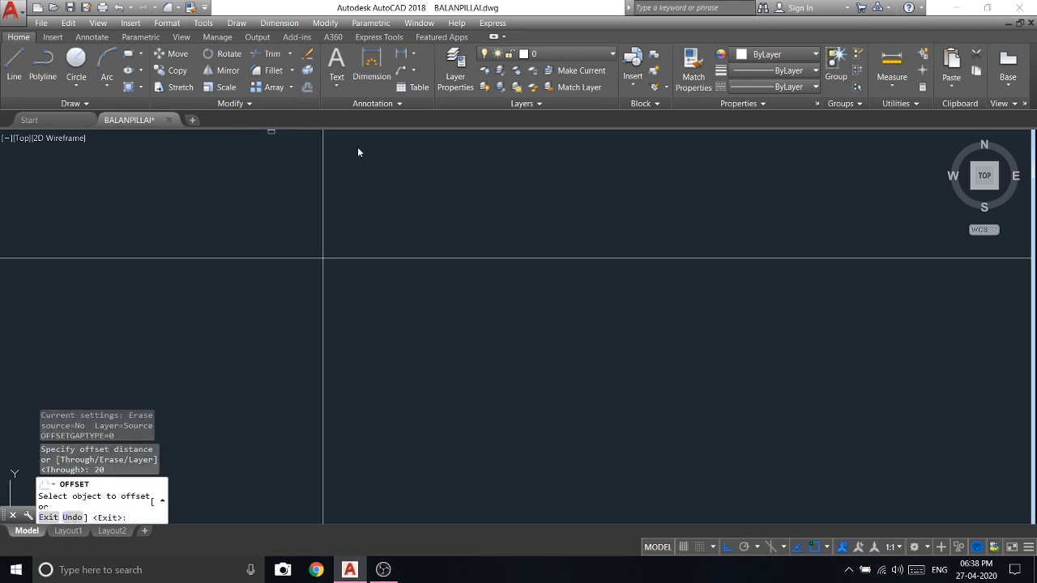
{"action": "left_click", "coordinate": [324, 224]}
{"action": "left_click", "coordinate": [437, 243]}
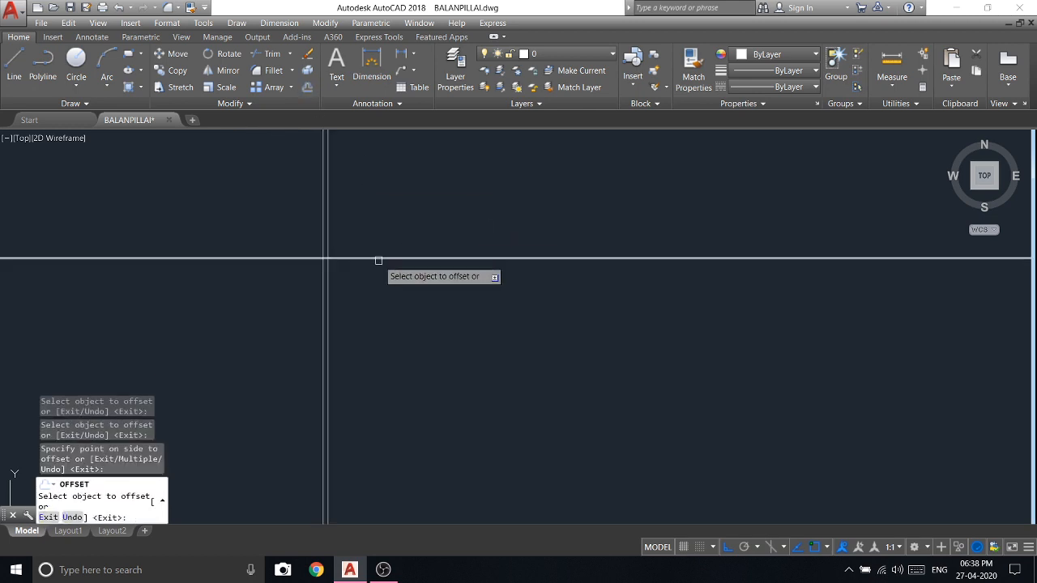
{"action": "left_click", "coordinate": [381, 260]}
{"action": "left_click", "coordinate": [380, 328]}
{"action": "right_click", "coordinate": [394, 220]}
{"action": "left_click", "coordinate": [409, 229]}
{"action": "scroll", "coordinate": [413, 263], "scroll_direction": "down", "scroll_amount": 3}
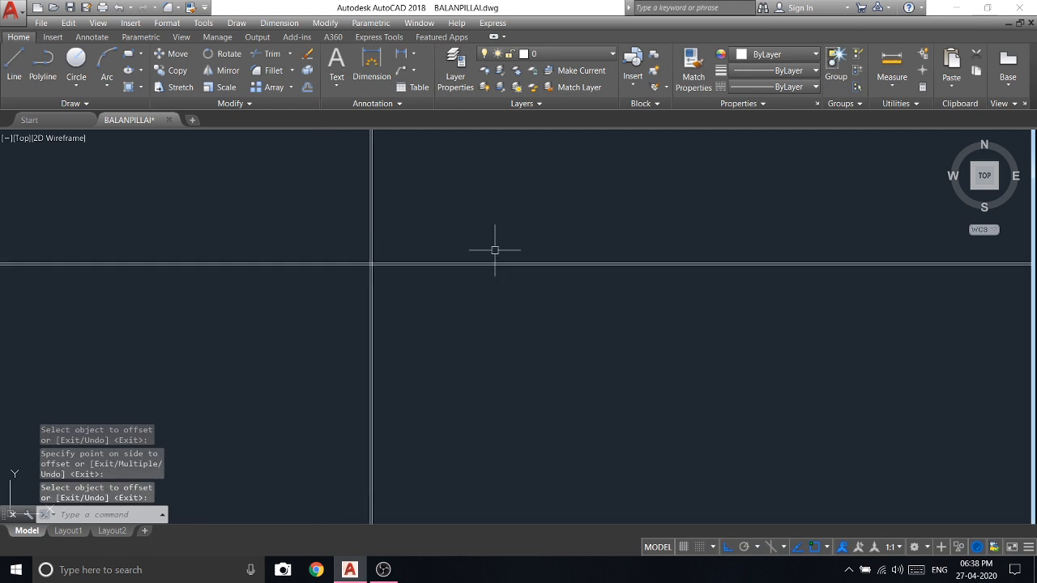
Step: Offset the right line of the vertical pair 300 to the right
{"action": "middle_click_drag", "start_coordinate": [478, 241], "coordinate": [355, 239]}
{"action": "left_click", "coordinate": [307, 90]}
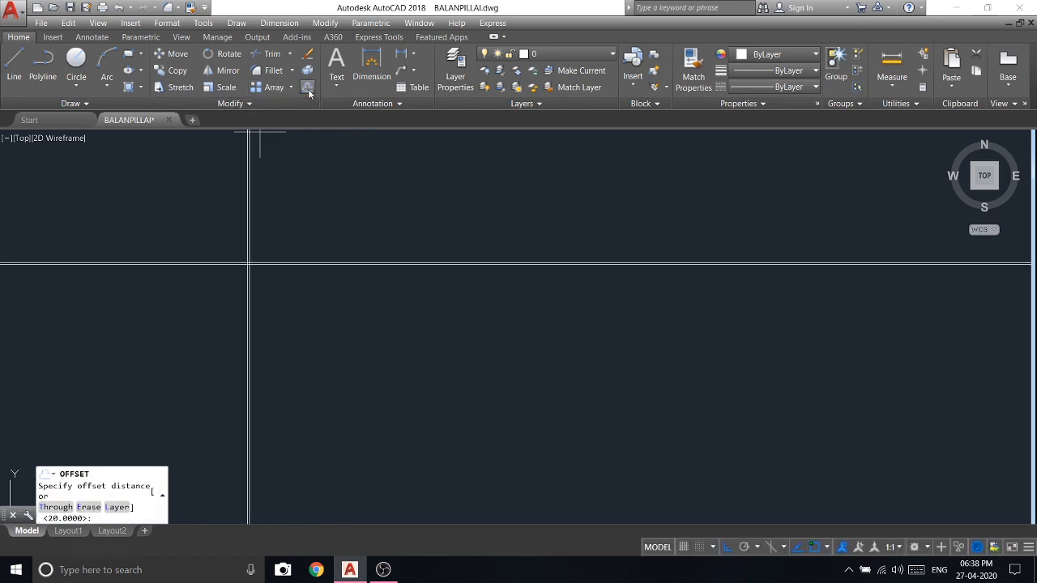
{"action": "type", "text": "300"}
{"action": "key", "text": "Return"}
{"action": "scroll", "coordinate": [243, 231], "scroll_direction": "up", "scroll_amount": 3}
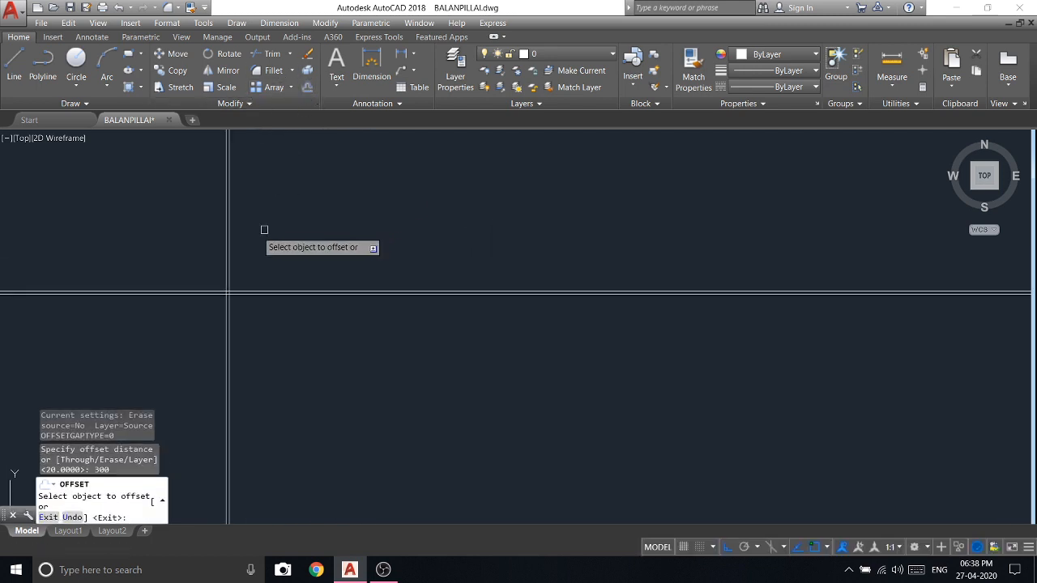
{"action": "left_click", "coordinate": [200, 223]}
{"action": "left_click", "coordinate": [354, 226]}
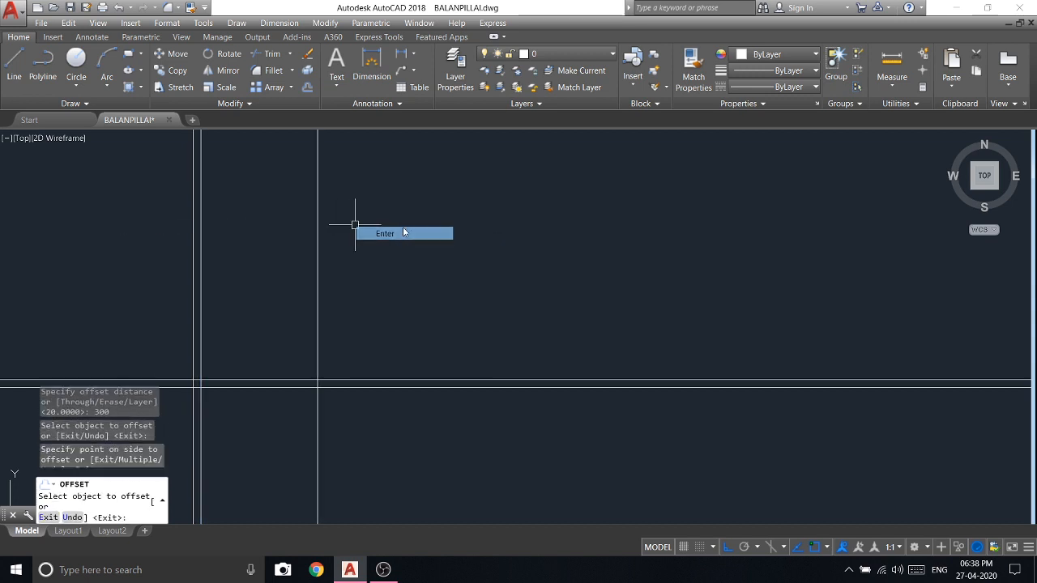
Step: Offset the new vertical line 20 to the right to form the second vertical panel
{"action": "left_click", "coordinate": [307, 87]}
{"action": "type", "text": "20"}
{"action": "key", "text": "Return"}
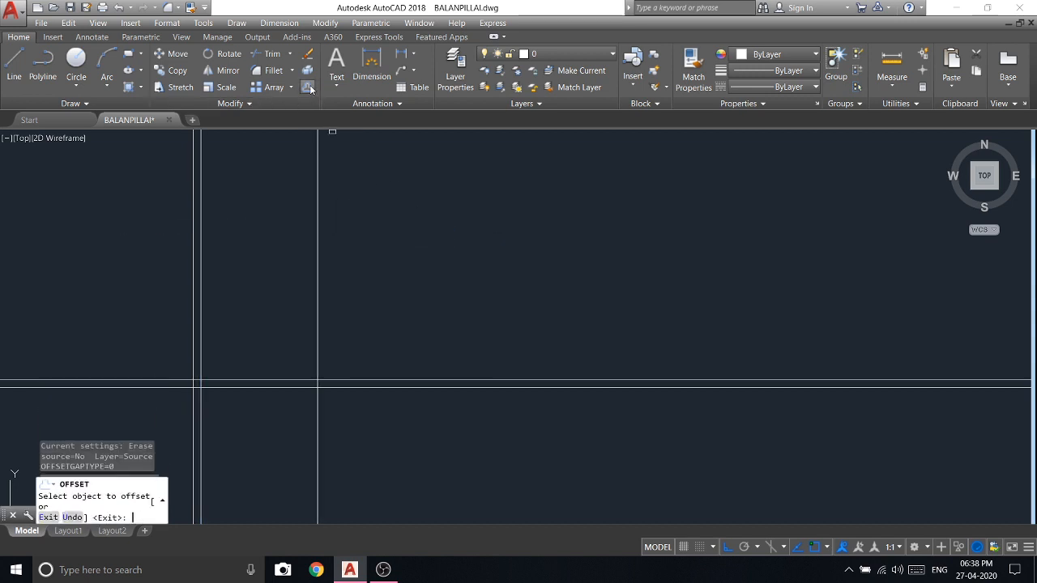
{"action": "left_click", "coordinate": [316, 309]}
{"action": "left_click", "coordinate": [357, 272]}
{"action": "right_click", "coordinate": [363, 215]}
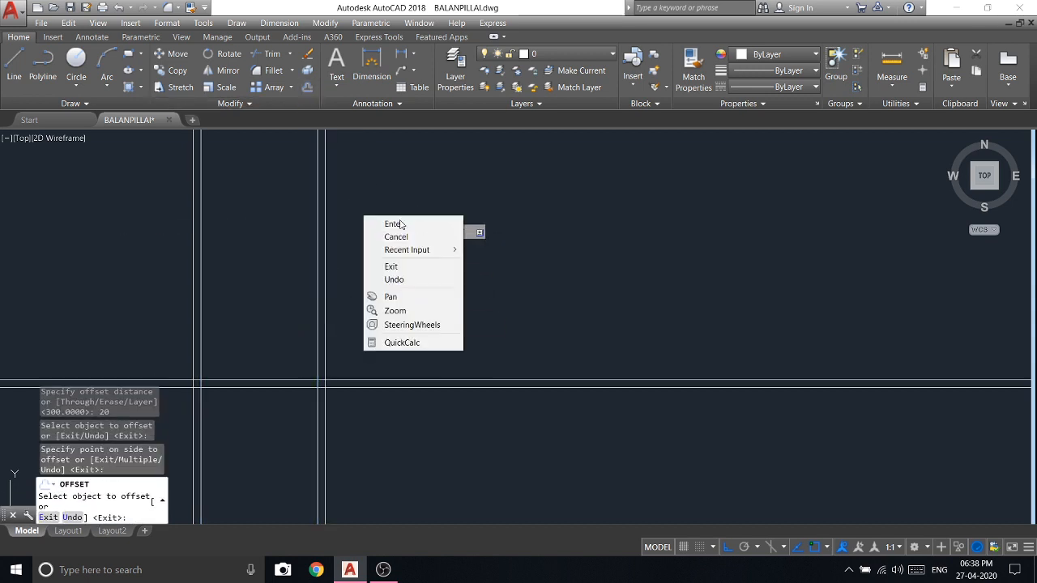
{"action": "left_click", "coordinate": [400, 226]}
Step: Copy the second pair of vertical lines to the right at equal bay spacing, making four vertical panels
{"action": "scroll", "coordinate": [326, 225], "scroll_direction": "down", "scroll_amount": 2}
{"action": "left_click", "coordinate": [388, 255]}
{"action": "left_click", "coordinate": [312, 197]}
{"action": "right_click", "coordinate": [299, 204]}
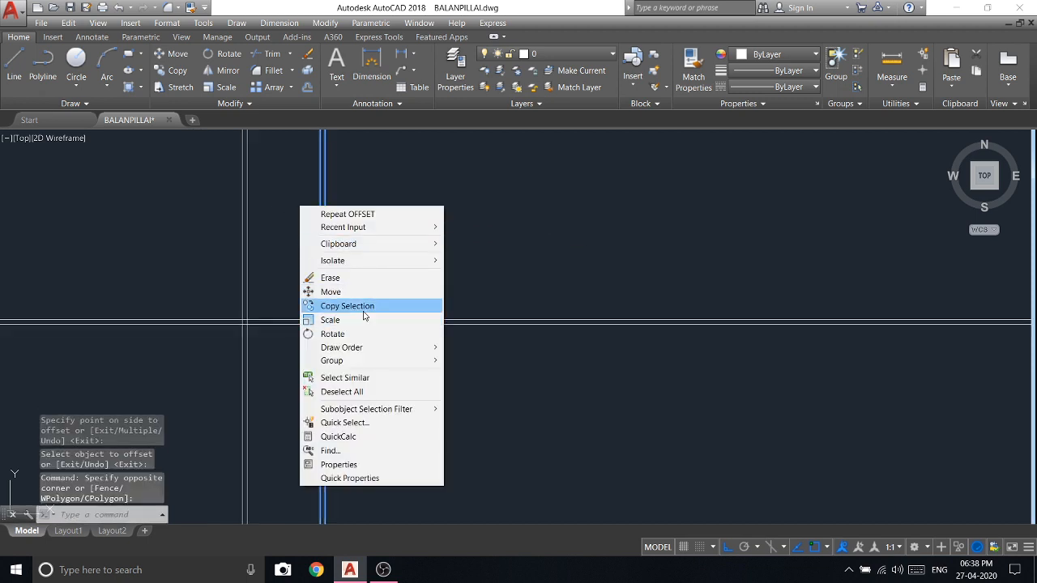
{"action": "left_click", "coordinate": [393, 304]}
{"action": "left_click", "coordinate": [249, 243]}
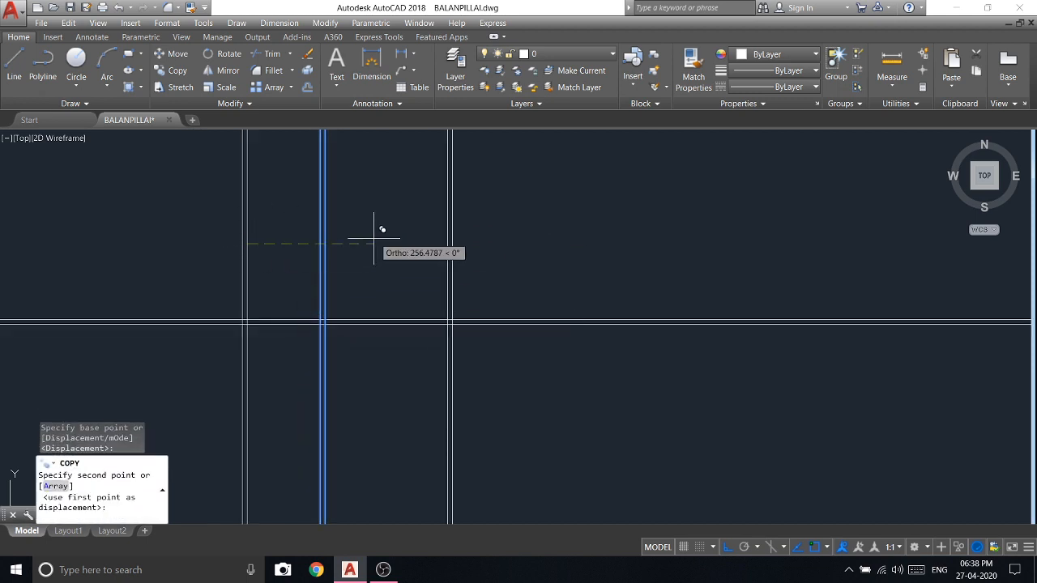
{"action": "left_click", "coordinate": [325, 243]}
{"action": "scroll", "coordinate": [432, 239], "scroll_direction": "down", "scroll_amount": 3}
{"action": "key", "text": "Escape"}
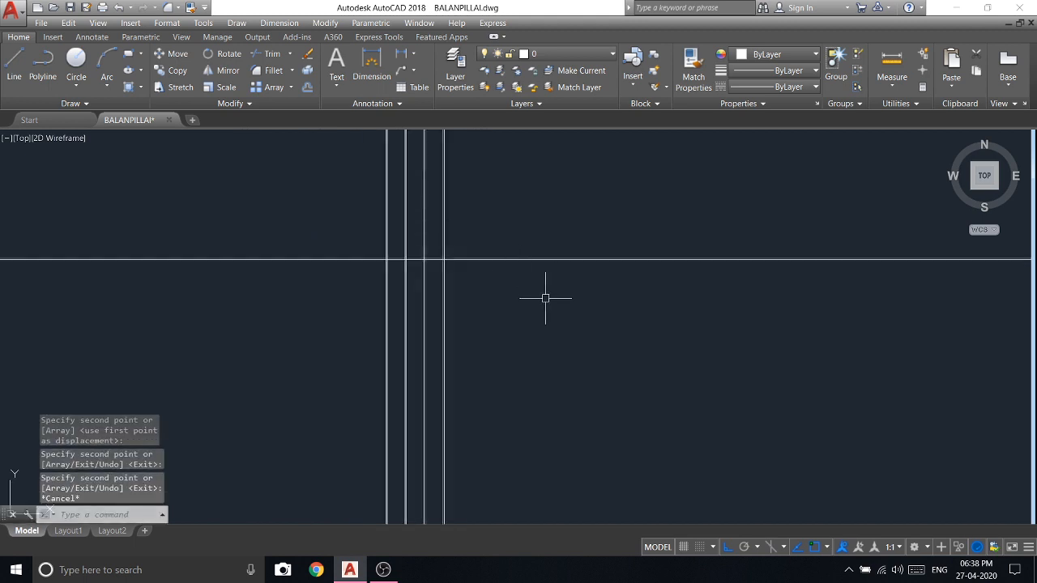
Step: Trim all vertical lines above the top horizontal line
{"action": "left_click", "coordinate": [279, 53]}
{"action": "key", "text": "Return"}
{"action": "left_click", "coordinate": [543, 202]}
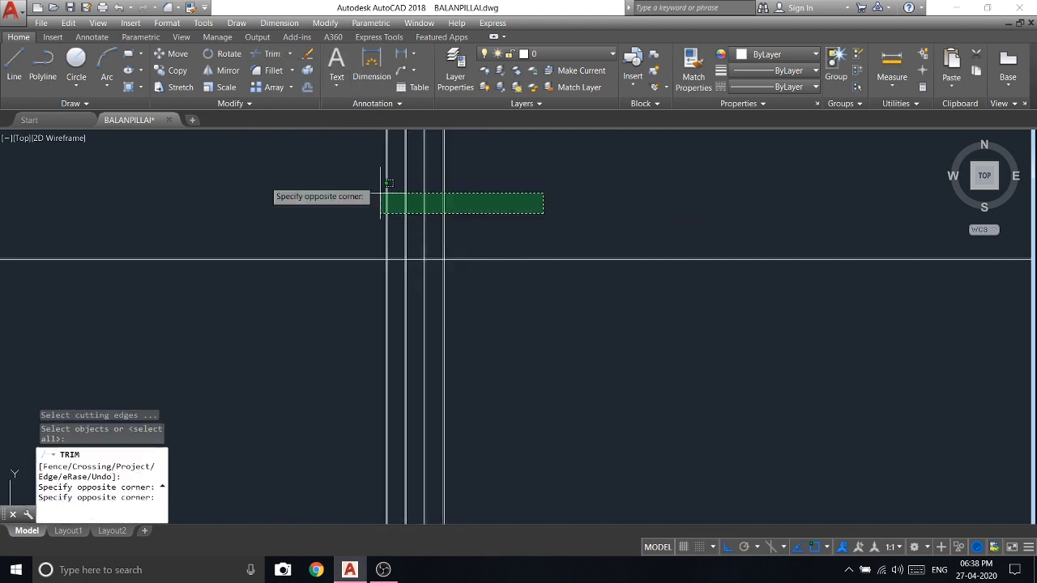
{"action": "left_click", "coordinate": [381, 194]}
{"action": "scroll", "coordinate": [418, 260], "scroll_direction": "up", "scroll_amount": 2}
{"action": "key", "text": "Escape"}
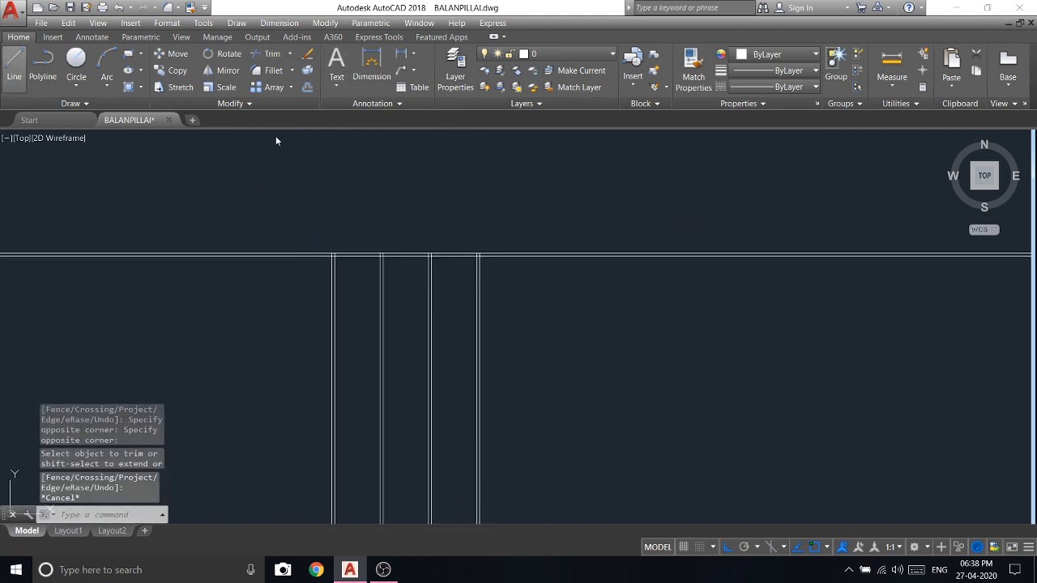
Step: Draw a 20-thick horizontal shelf across the first bay, starting 400 below the top panel's lower line
{"action": "type", "text": "l"}
{"action": "key", "text": "Return"}
{"action": "scroll", "coordinate": [316, 263], "scroll_direction": "up", "scroll_amount": 5}
{"action": "left_click", "coordinate": [378, 236]}
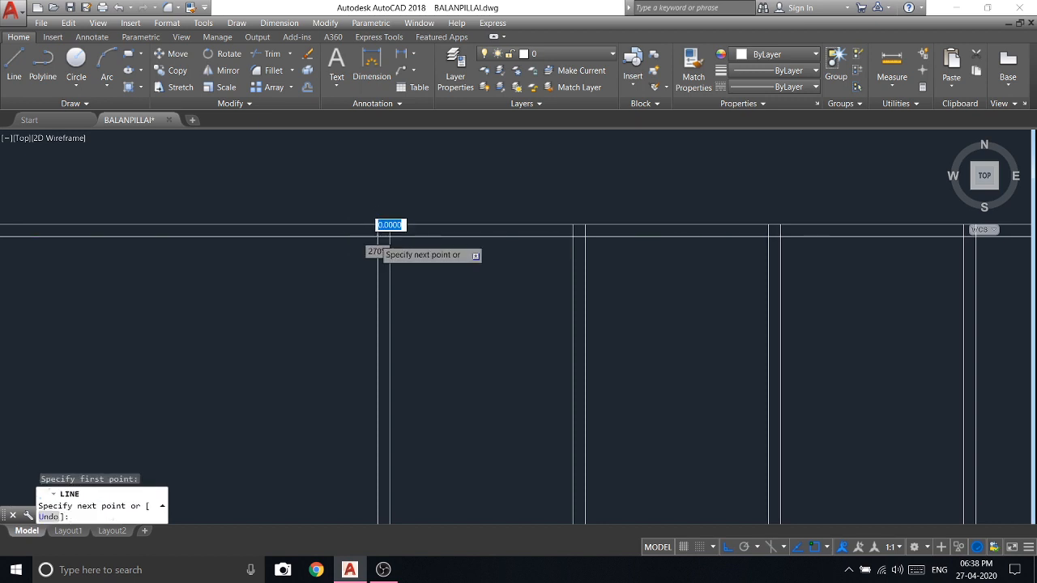
{"action": "scroll", "coordinate": [377, 235], "scroll_direction": "down", "scroll_amount": 2}
{"action": "type", "text": "400"}
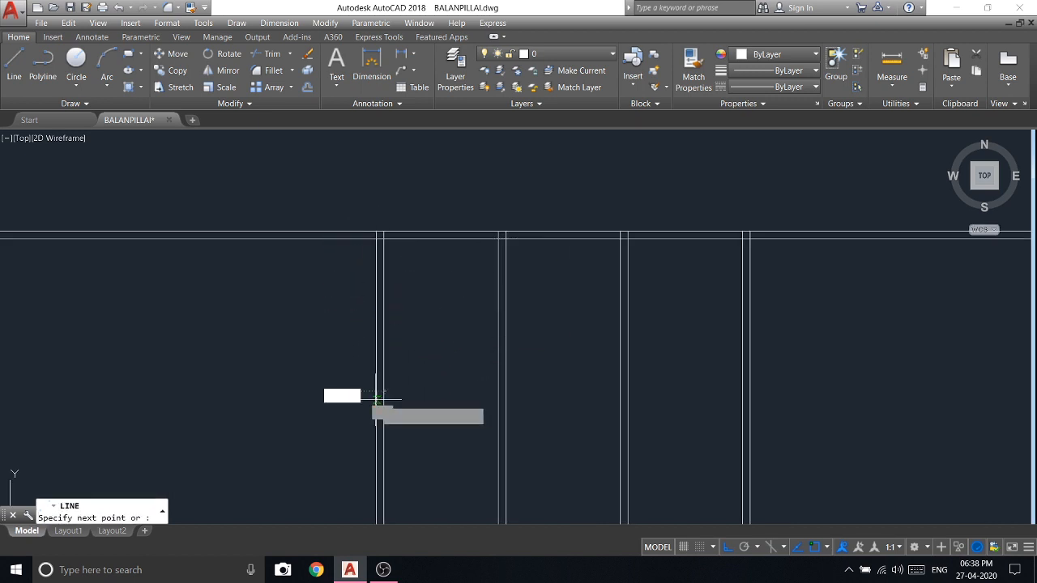
{"action": "key", "text": "Return"}
{"action": "left_click", "coordinate": [505, 392]}
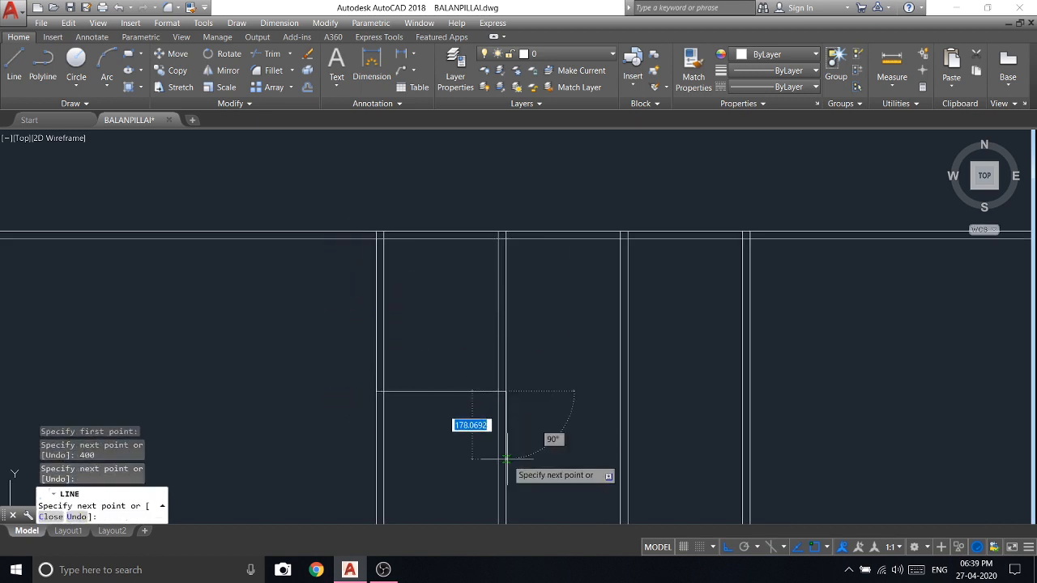
{"action": "type", "text": "20"}
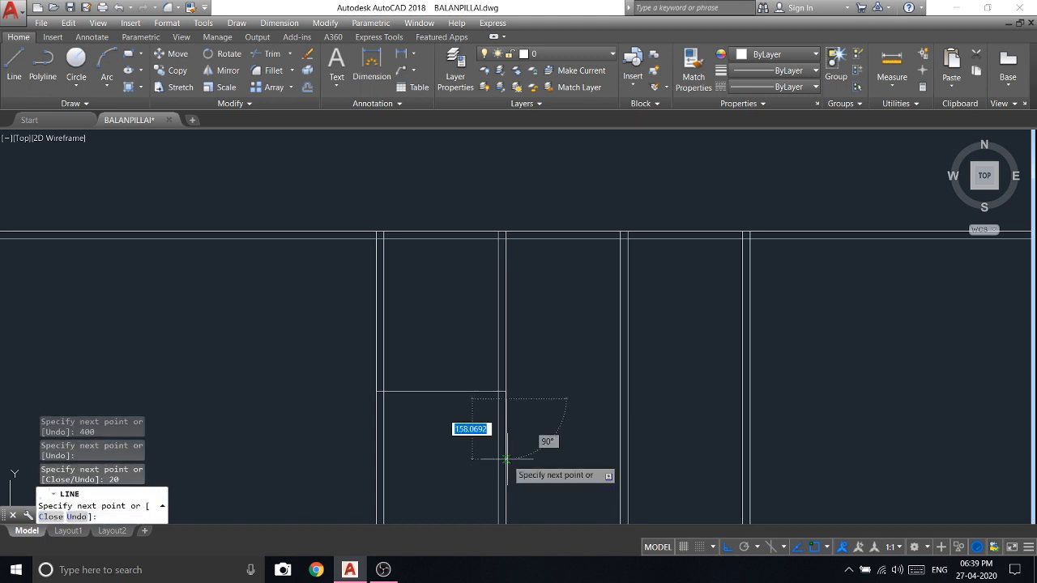
{"action": "key", "text": "Return"}
{"action": "left_click", "coordinate": [381, 398]}
{"action": "key", "text": "Escape"}
Step: Copy the two shelf lines from the first bay into the third bay at the same height
{"action": "left_click", "coordinate": [445, 412]}
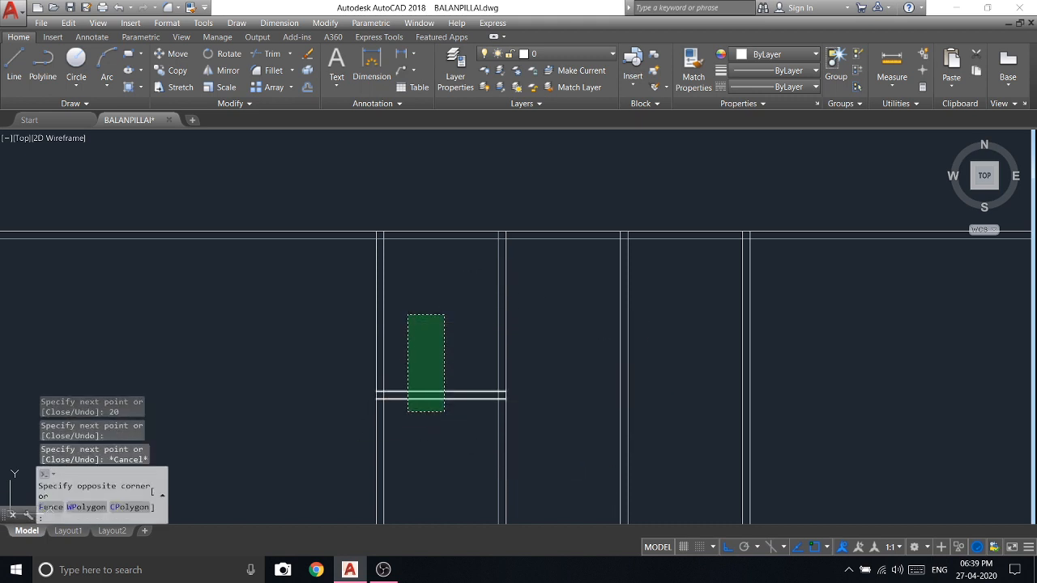
{"action": "left_click", "coordinate": [405, 313]}
{"action": "right_click", "coordinate": [432, 335]}
{"action": "left_click", "coordinate": [458, 134]}
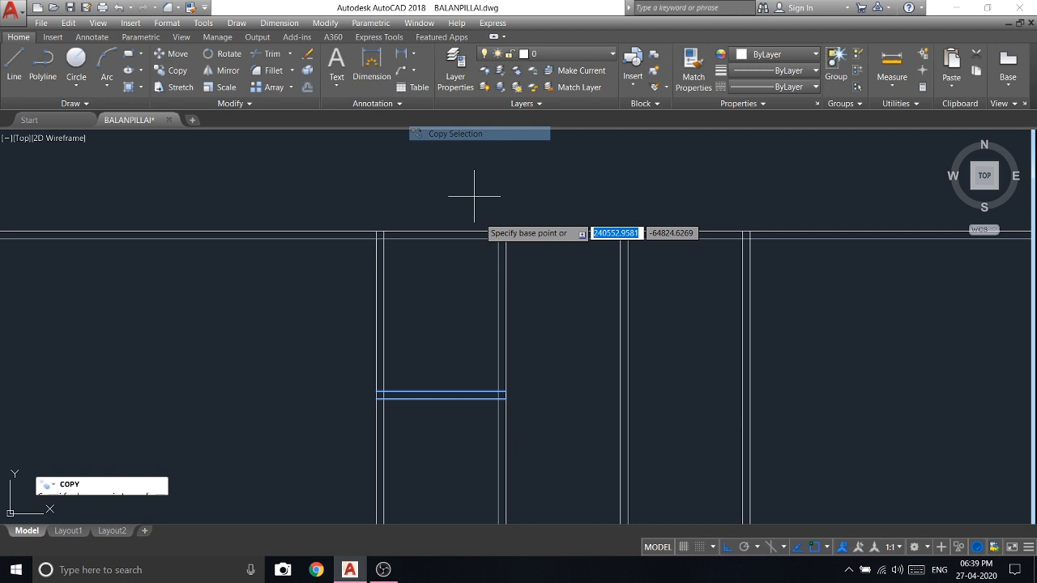
{"action": "left_click", "coordinate": [375, 392]}
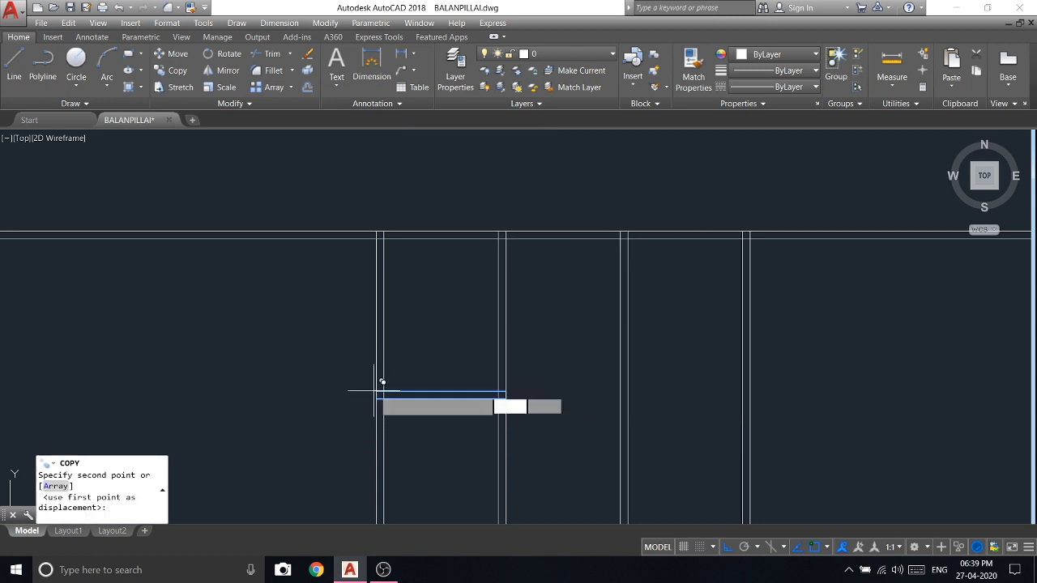
{"action": "left_click", "coordinate": [620, 391]}
{"action": "key", "text": "Escape"}
Step: Move the third bay's two shelf lines up by 100
{"action": "left_click", "coordinate": [690, 419]}
{"action": "left_click", "coordinate": [650, 301]}
{"action": "right_click", "coordinate": [651, 300]}
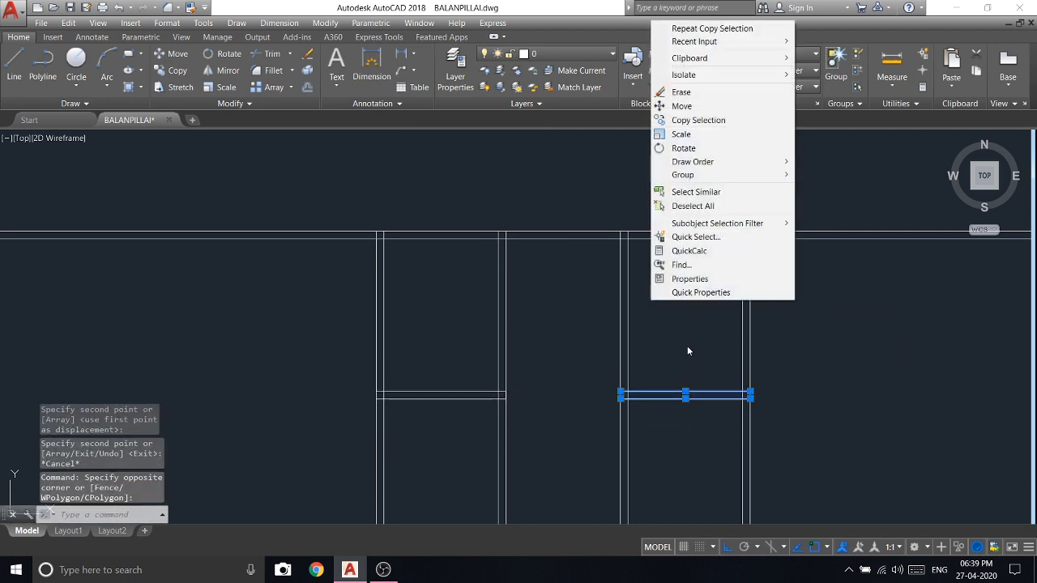
{"action": "left_click", "coordinate": [676, 103]}
{"action": "left_click", "coordinate": [784, 370]}
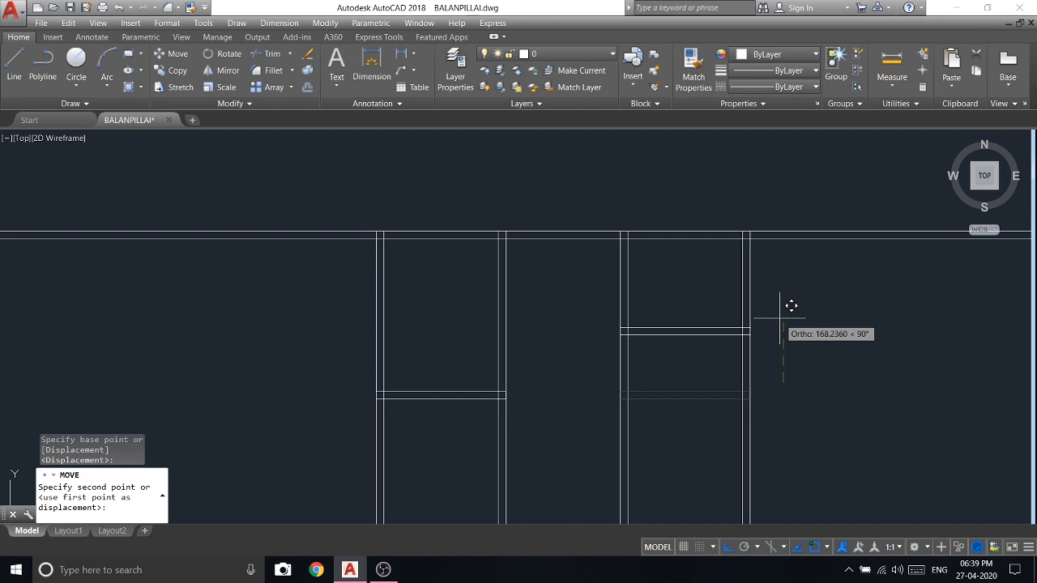
{"action": "type", "text": "100"}
{"action": "key", "text": "Return"}
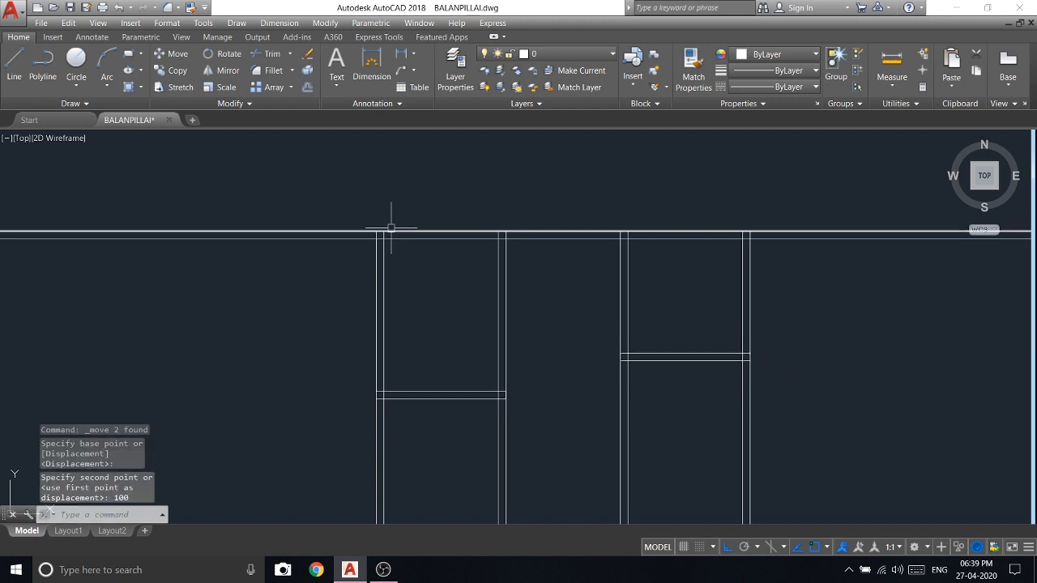
Step: Trim the top horizontal lines where they extend beyond the outermost vertical panels on both sides
{"action": "scroll", "coordinate": [409, 243], "scroll_direction": "down", "scroll_amount": 4}
{"action": "key", "text": "Return"}
{"action": "left_click", "coordinate": [250, 180]}
{"action": "left_click", "coordinate": [183, 325]}
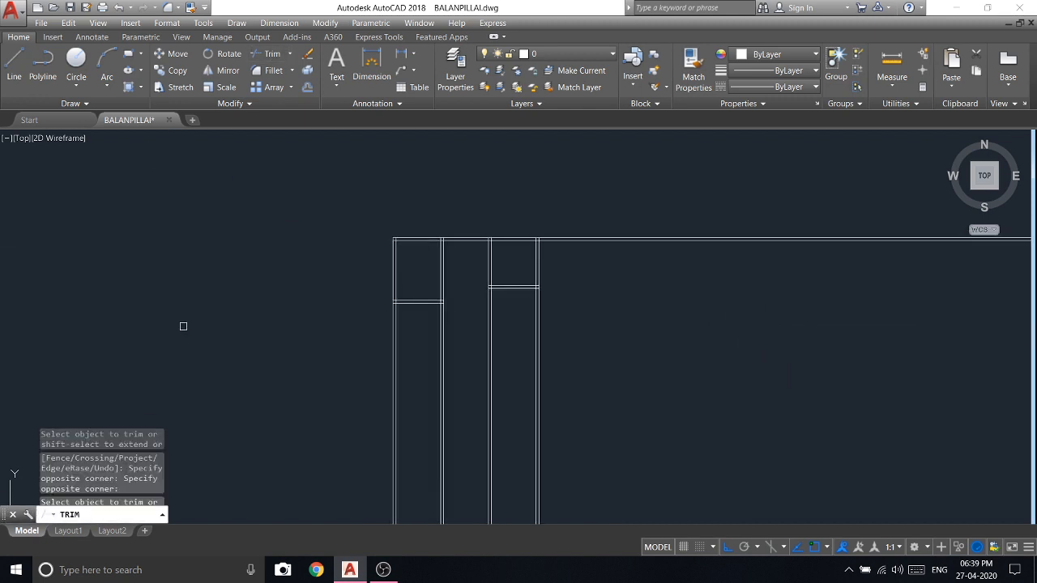
{"action": "left_click", "coordinate": [642, 174]}
{"action": "left_click", "coordinate": [625, 262]}
{"action": "right_click", "coordinate": [609, 277]}
{"action": "left_click", "coordinate": [651, 296]}
Step: Draw a second 20-thick shelf across the first bay, starting 200 below the existing shelf's lower line
{"action": "middle_click_drag", "start_coordinate": [505, 315], "coordinate": [392, 275]}
{"action": "scroll", "coordinate": [392, 275], "scroll_direction": "up", "scroll_amount": 2}
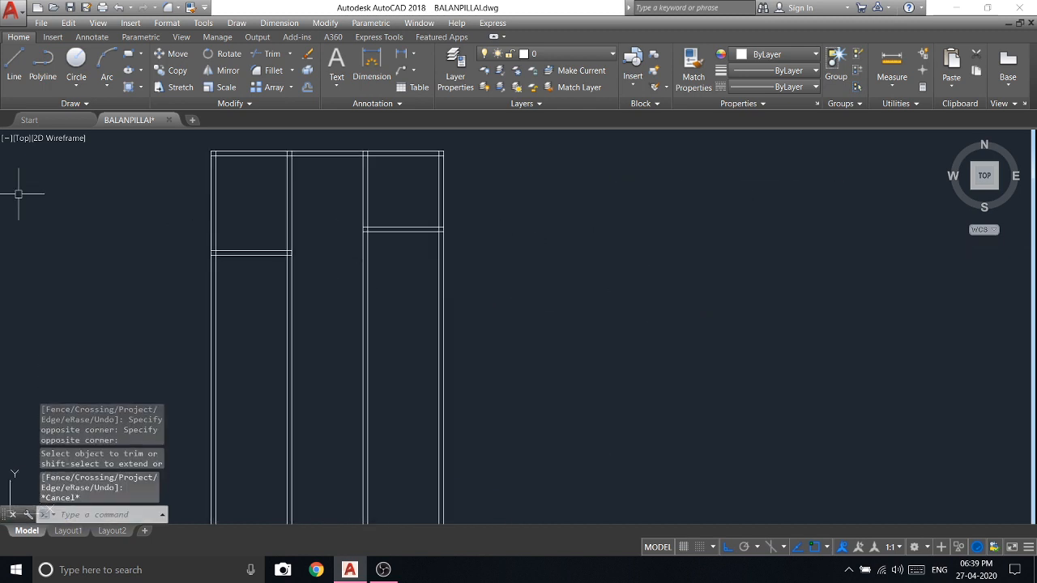
{"action": "left_click", "coordinate": [11, 73]}
{"action": "scroll", "coordinate": [221, 265], "scroll_direction": "up", "scroll_amount": 4}
{"action": "left_click", "coordinate": [221, 239]}
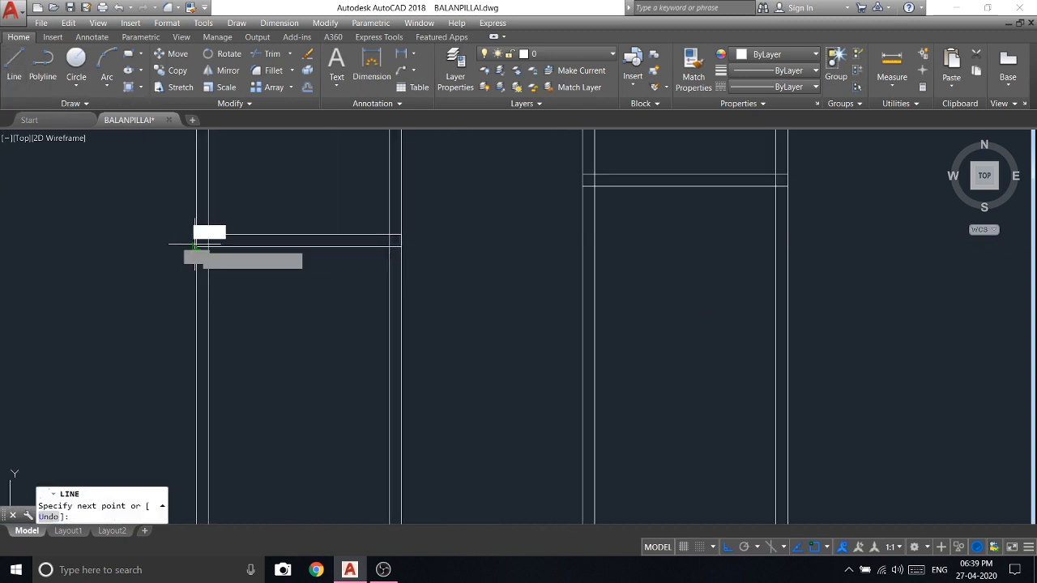
{"action": "scroll", "coordinate": [202, 280], "scroll_direction": "down", "scroll_amount": 2}
{"action": "key", "text": "Return"}
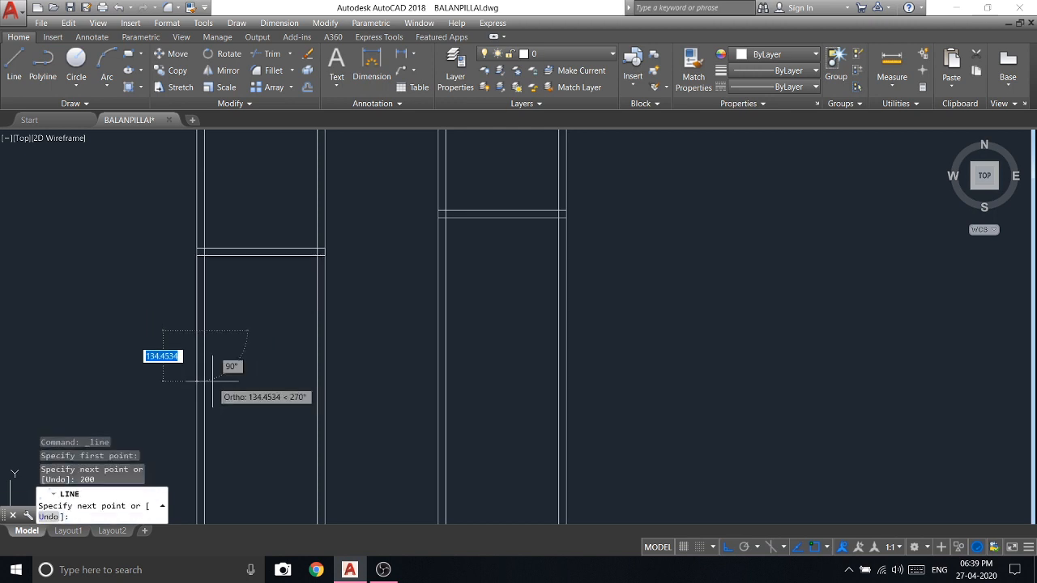
{"action": "left_click", "coordinate": [324, 331]}
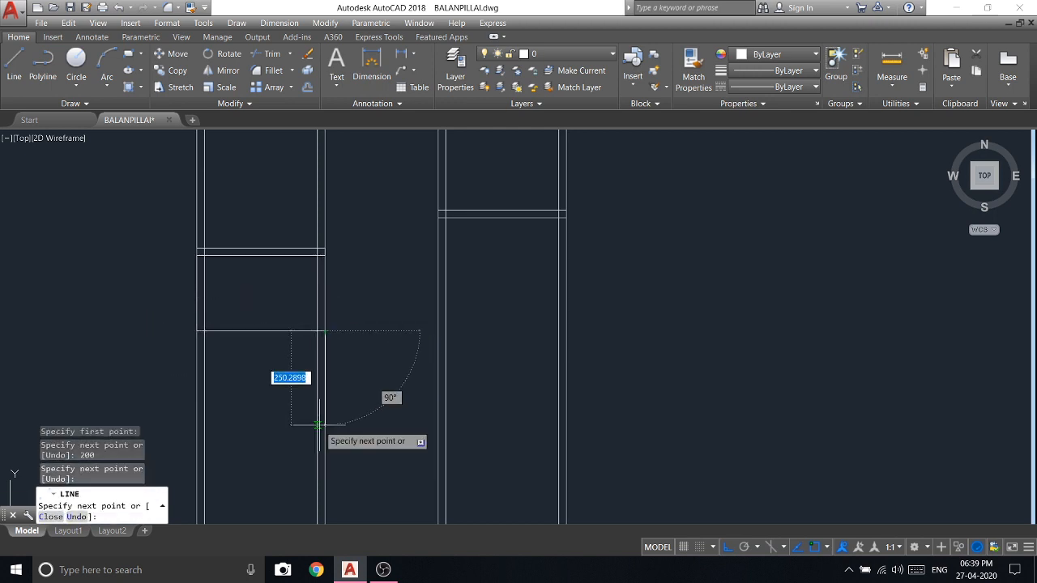
{"action": "type", "text": "20"}
{"action": "key", "text": "Return"}
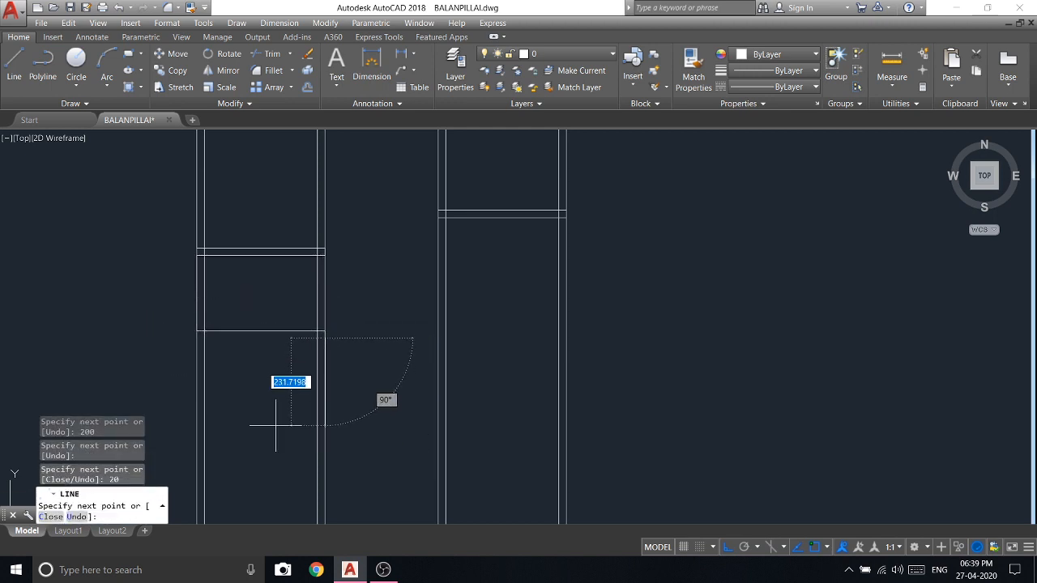
{"action": "right_click", "coordinate": [196, 338]}
{"action": "left_click", "coordinate": [220, 348]}
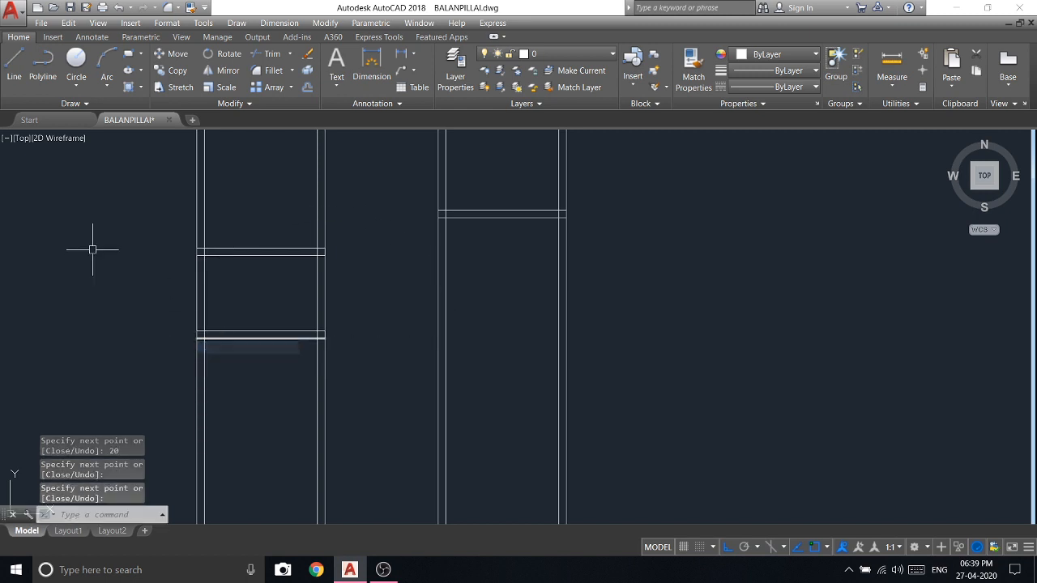
Step: Draw a third 20-thick shelf across the first bay, starting 300 below the second shelf's lower line
{"action": "left_click", "coordinate": [12, 68]}
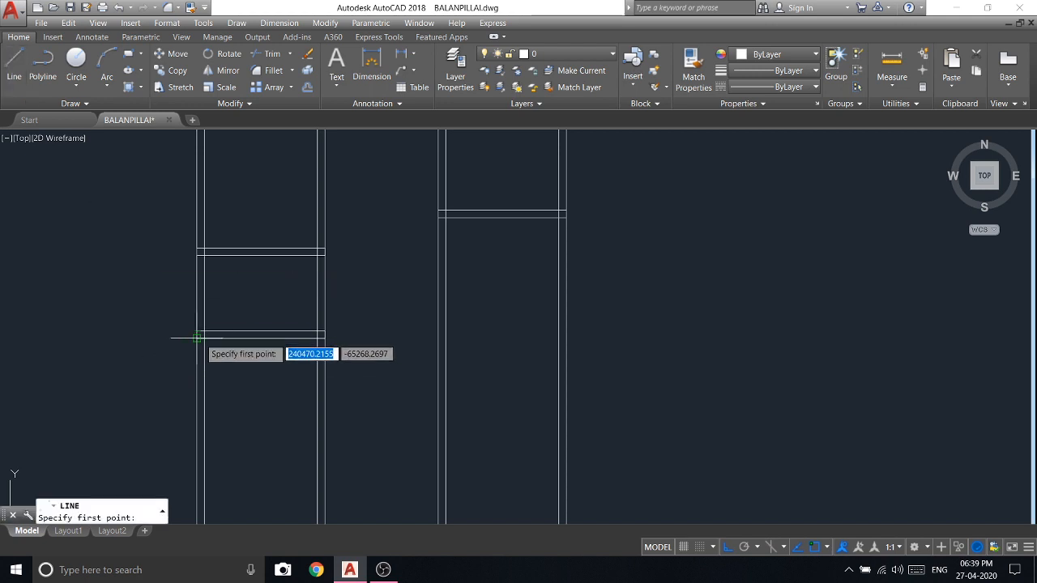
{"action": "left_click", "coordinate": [196, 337]}
{"action": "scroll", "coordinate": [196, 338], "scroll_direction": "down", "scroll_amount": 4}
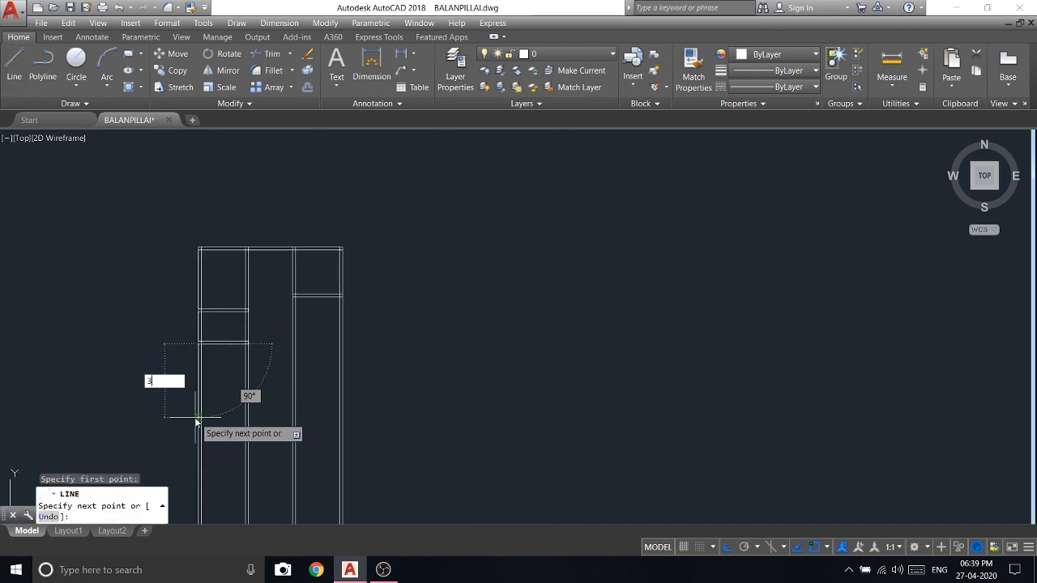
{"action": "type", "text": "300"}
{"action": "key", "text": "Return"}
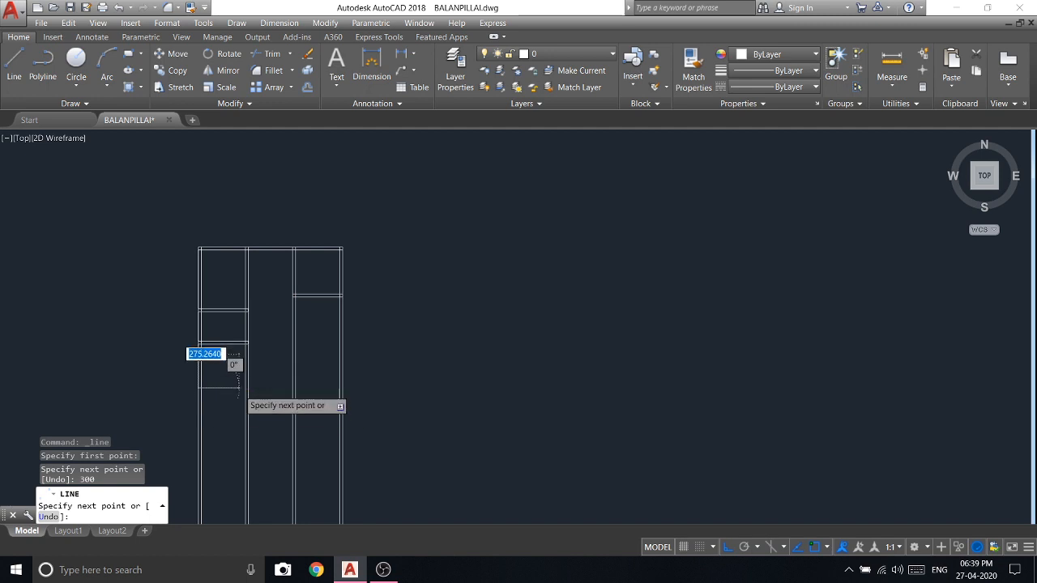
{"action": "scroll", "coordinate": [253, 389], "scroll_direction": "up", "scroll_amount": 2}
{"action": "left_click", "coordinate": [253, 389]}
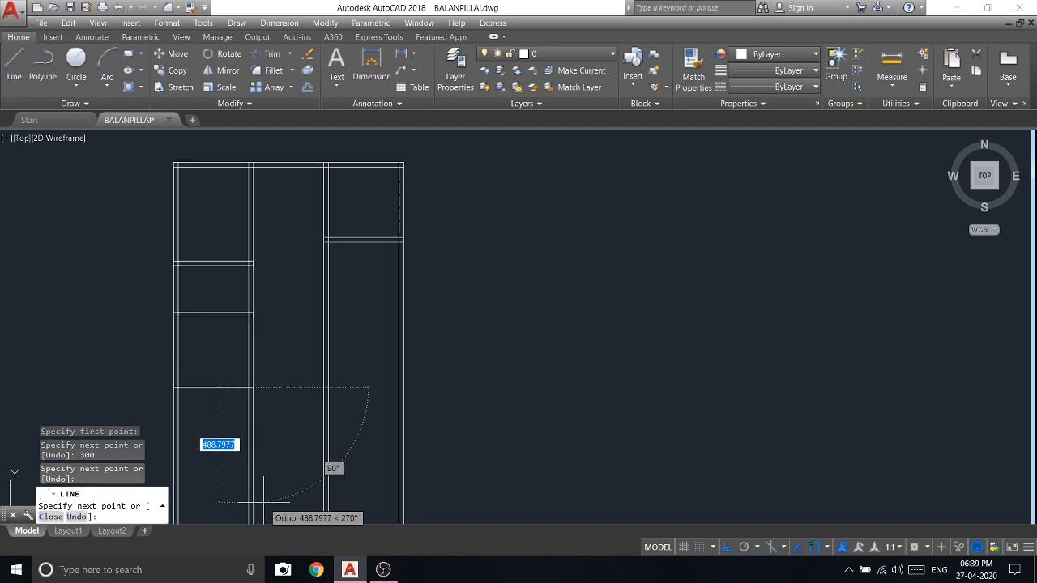
{"action": "type", "text": "20"}
{"action": "key", "text": "Return"}
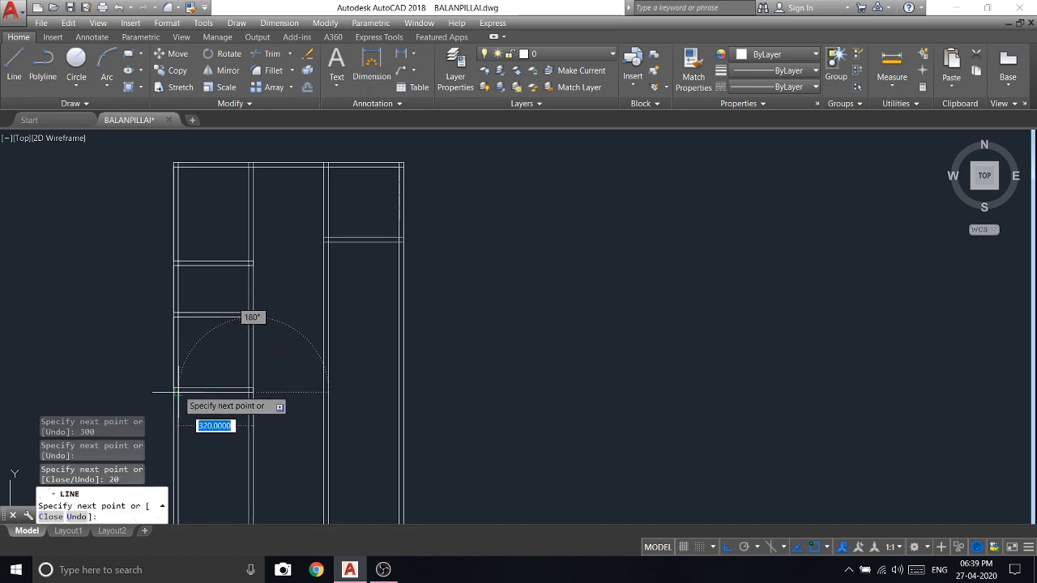
{"action": "key", "text": "Return"}
Step: Try to trim the first bay's outer panel lines below its lowest shelf, and undo the trim
{"action": "scroll", "coordinate": [370, 240], "scroll_direction": "down", "scroll_amount": 2}
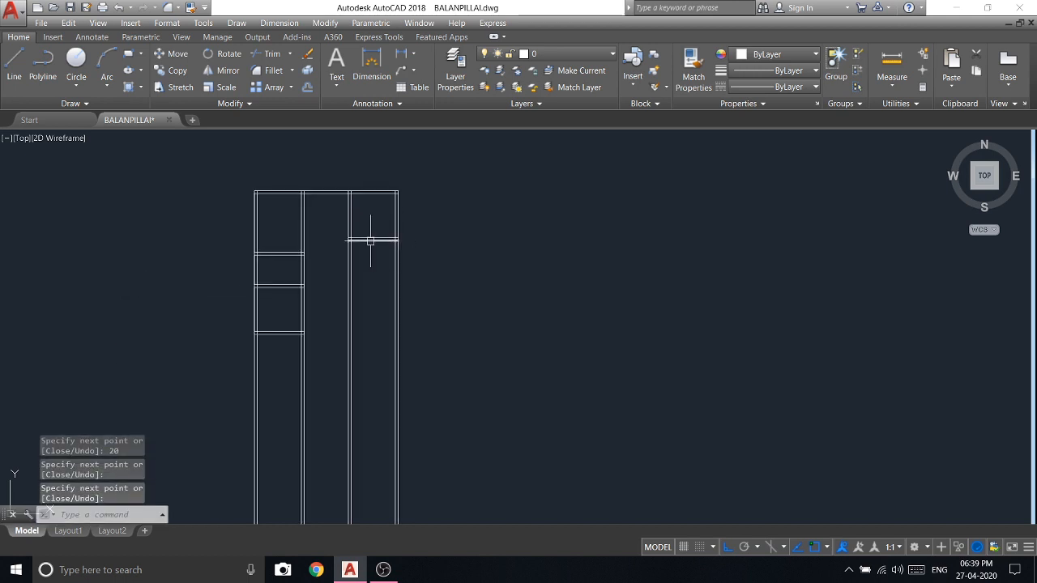
{"action": "left_click", "coordinate": [275, 59]}
{"action": "right_click", "coordinate": [264, 355]}
{"action": "left_click", "coordinate": [271, 368]}
{"action": "left_click", "coordinate": [241, 317]}
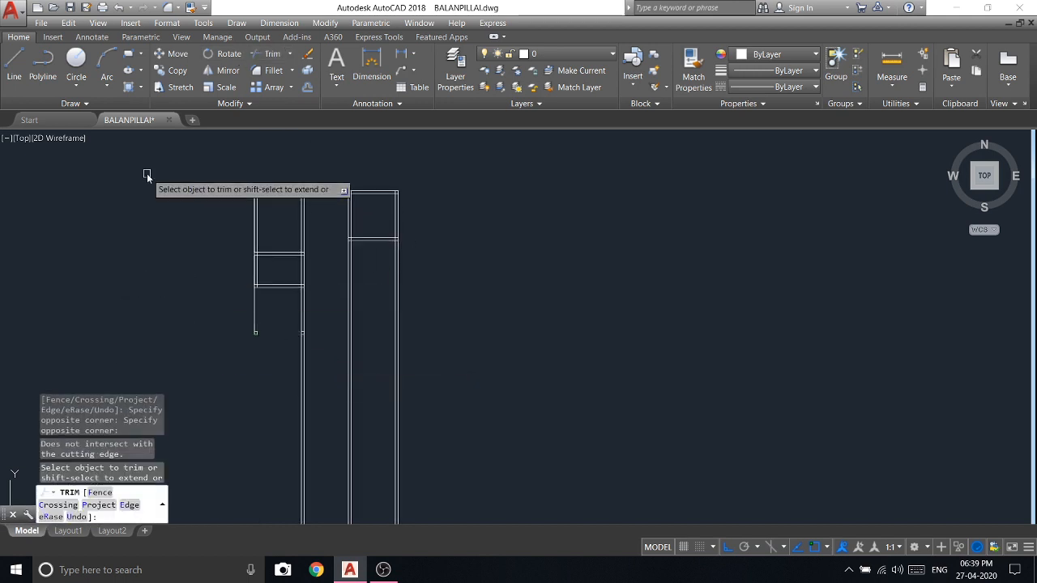
{"action": "right_click", "coordinate": [147, 174]}
{"action": "left_click", "coordinate": [171, 195]}
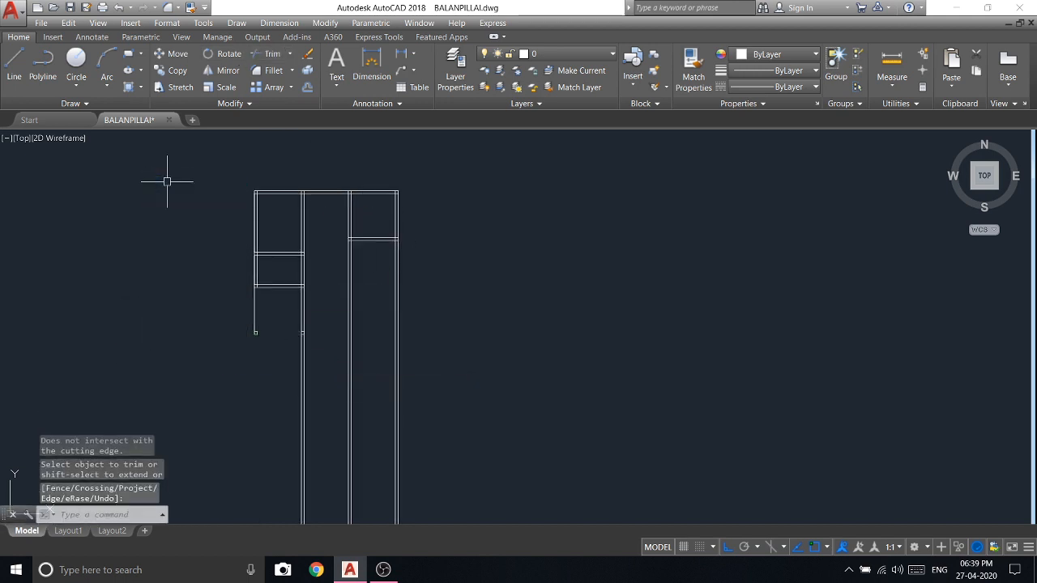
{"action": "key", "text": "ctrl+z"}
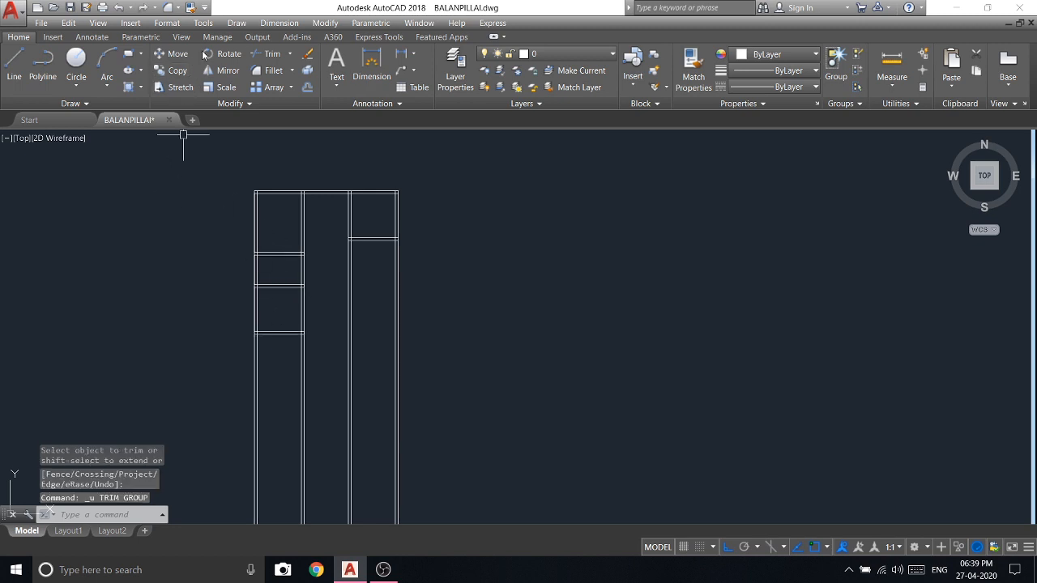
Step: Trim the outer vertical panel lines of the first bay where they extend below its lowest shelf
{"action": "left_click", "coordinate": [261, 60]}
{"action": "right_click", "coordinate": [264, 377]}
{"action": "left_click", "coordinate": [268, 378]}
{"action": "left_click", "coordinate": [221, 373]}
{"action": "right_click", "coordinate": [108, 179]}
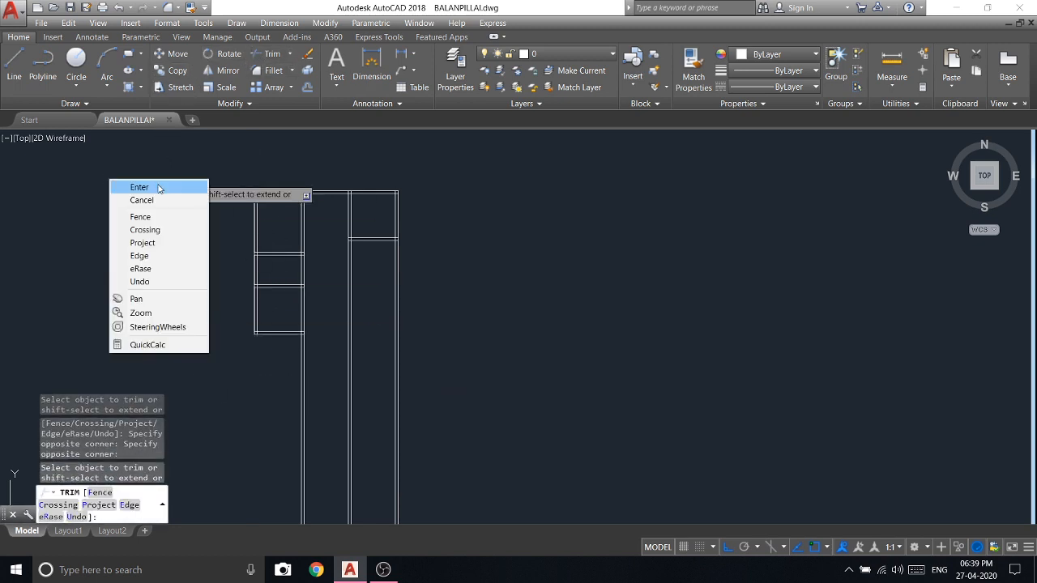
{"action": "left_click", "coordinate": [157, 188]}
Step: Draw a second 20-thick shelf across the third bay, starting 180 below the existing shelf's lower line
{"action": "type", "text": "l"}
{"action": "key", "text": "Return"}
{"action": "scroll", "coordinate": [394, 230], "scroll_direction": "up", "scroll_amount": 4}
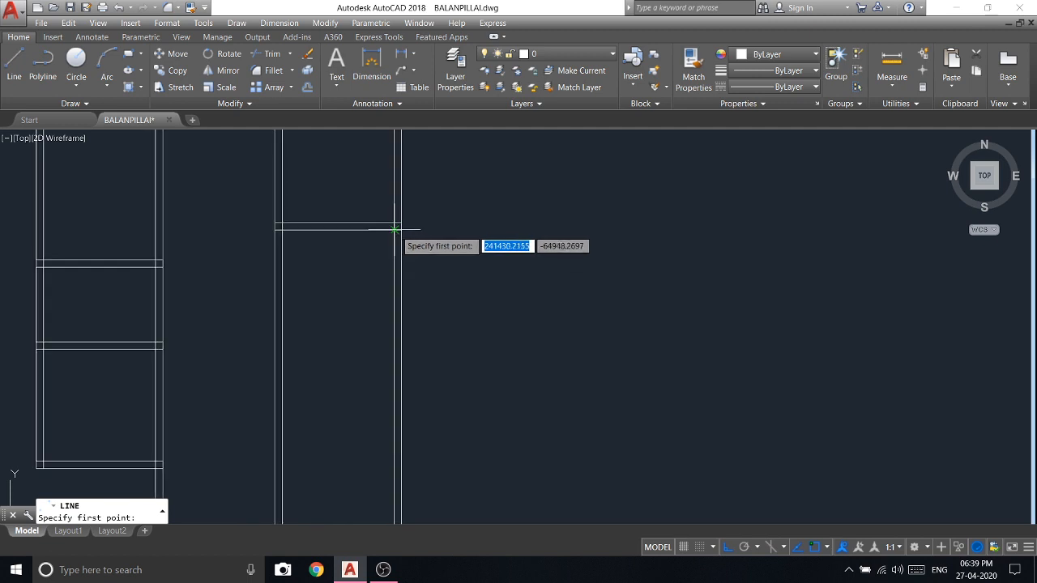
{"action": "left_click", "coordinate": [400, 230]}
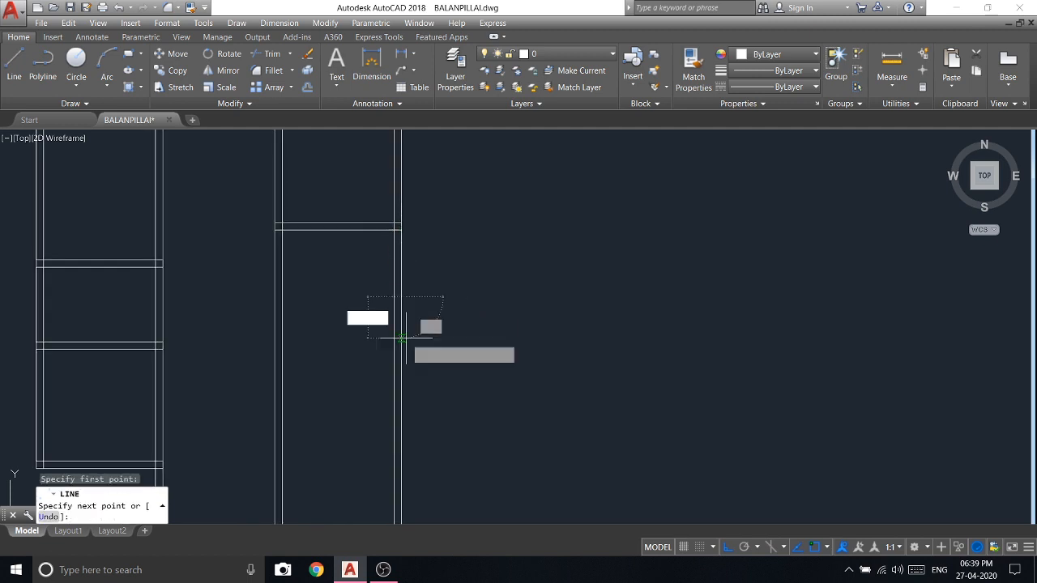
{"action": "type", "text": "180"}
{"action": "key", "text": "Return"}
{"action": "left_click", "coordinate": [277, 296]}
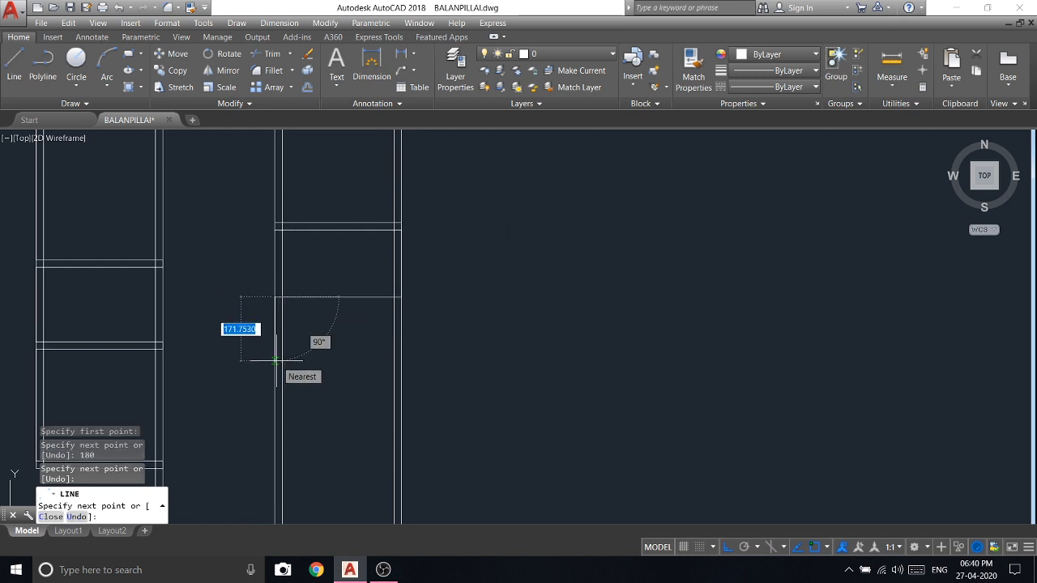
{"action": "type", "text": "20"}
{"action": "key", "text": "Return"}
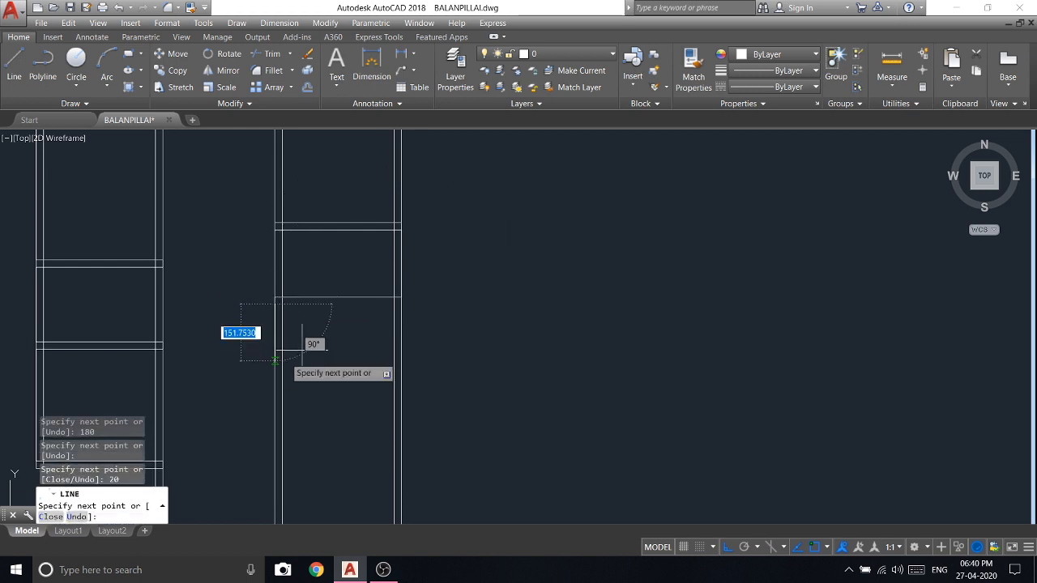
{"action": "right_click", "coordinate": [412, 272]}
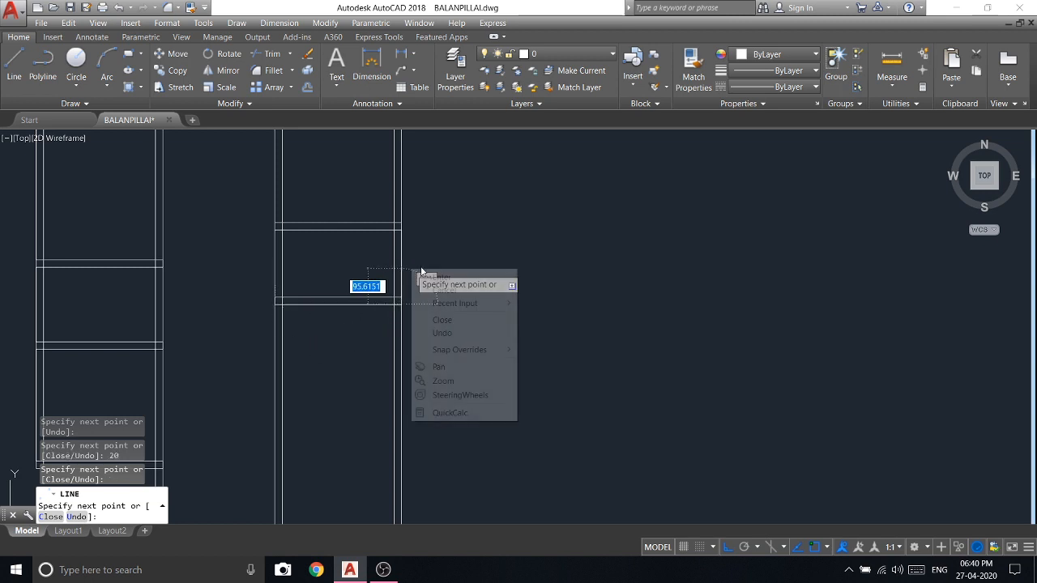
{"action": "left_click", "coordinate": [442, 277]}
Step: Draw a third 20-thick shelf across the third bay, starting 300 below the second shelf's lower line
{"action": "left_click", "coordinate": [15, 68]}
{"action": "scroll", "coordinate": [389, 305], "scroll_direction": "down", "scroll_amount": 1}
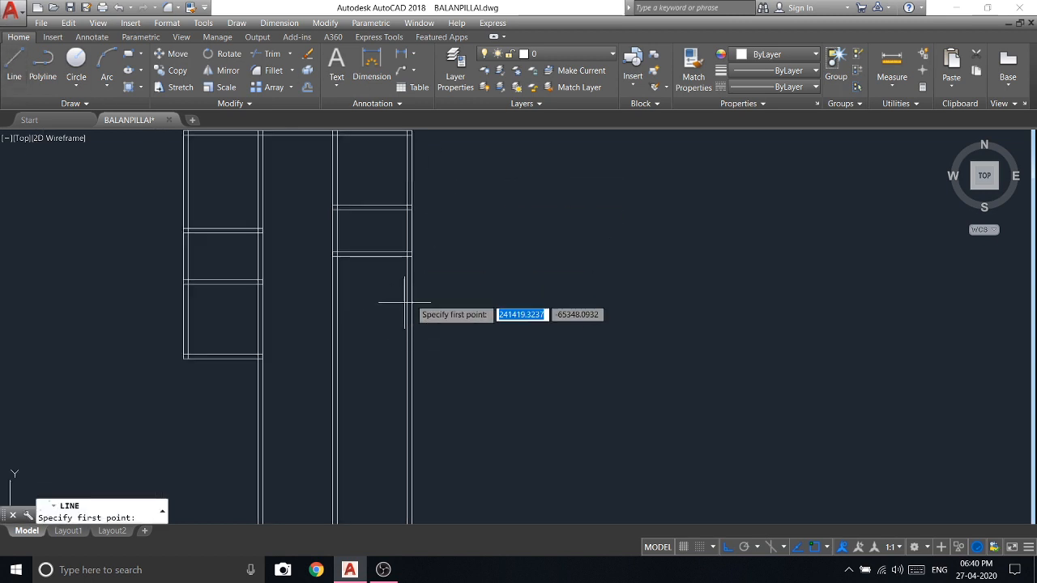
{"action": "scroll", "coordinate": [384, 278], "scroll_direction": "up", "scroll_amount": 1}
{"action": "scroll", "coordinate": [405, 271], "scroll_direction": "down", "scroll_amount": 1}
{"action": "scroll", "coordinate": [413, 254], "scroll_direction": "up", "scroll_amount": 2}
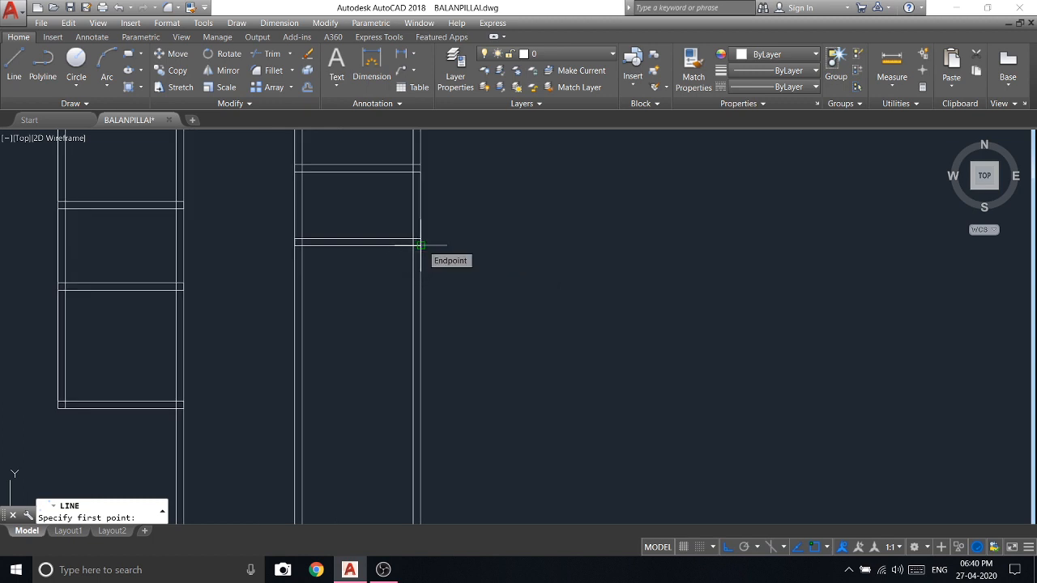
{"action": "left_click", "coordinate": [420, 244]}
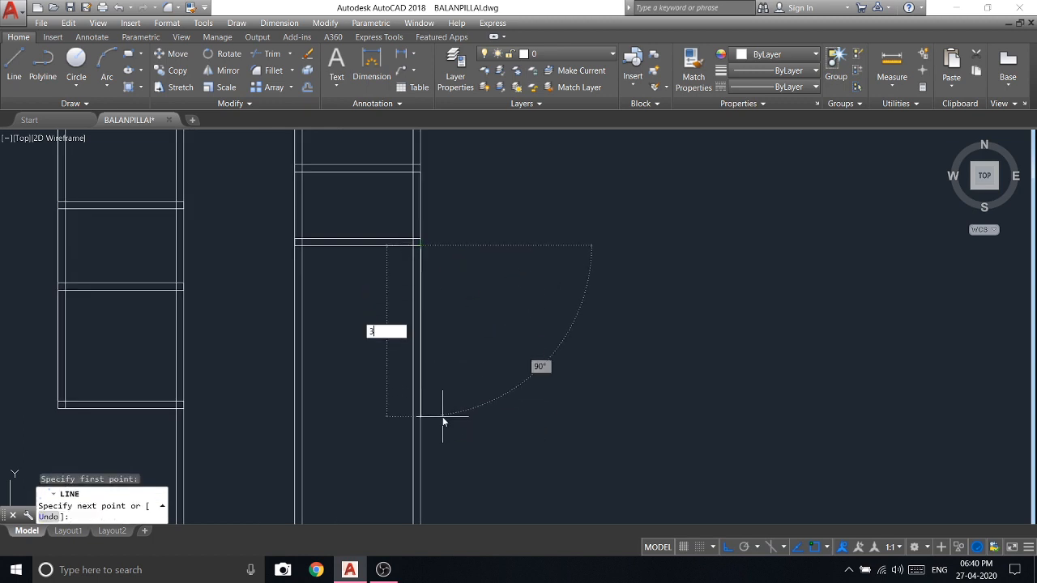
{"action": "key", "text": "Return"}
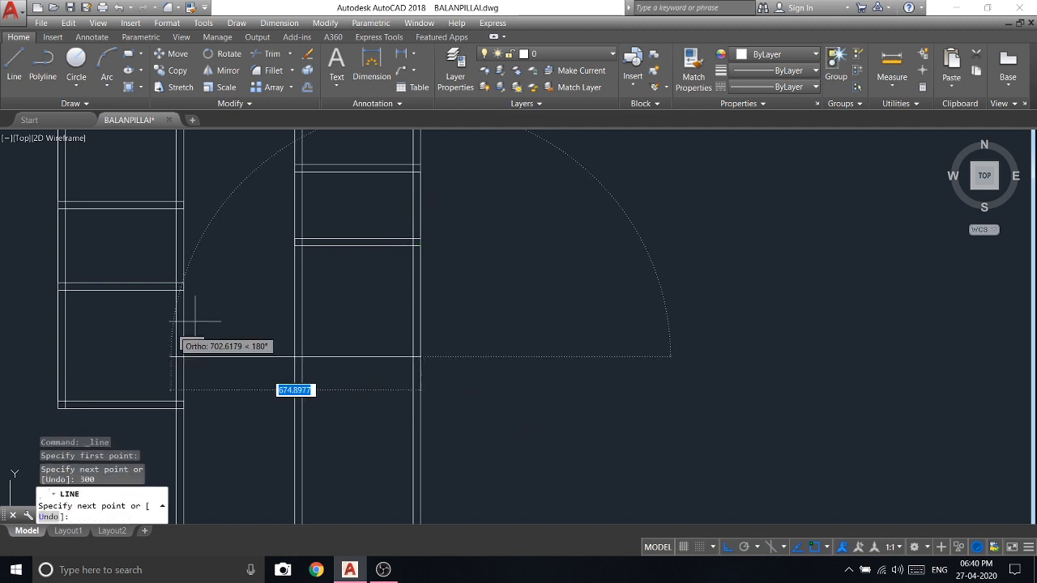
{"action": "left_click", "coordinate": [293, 356]}
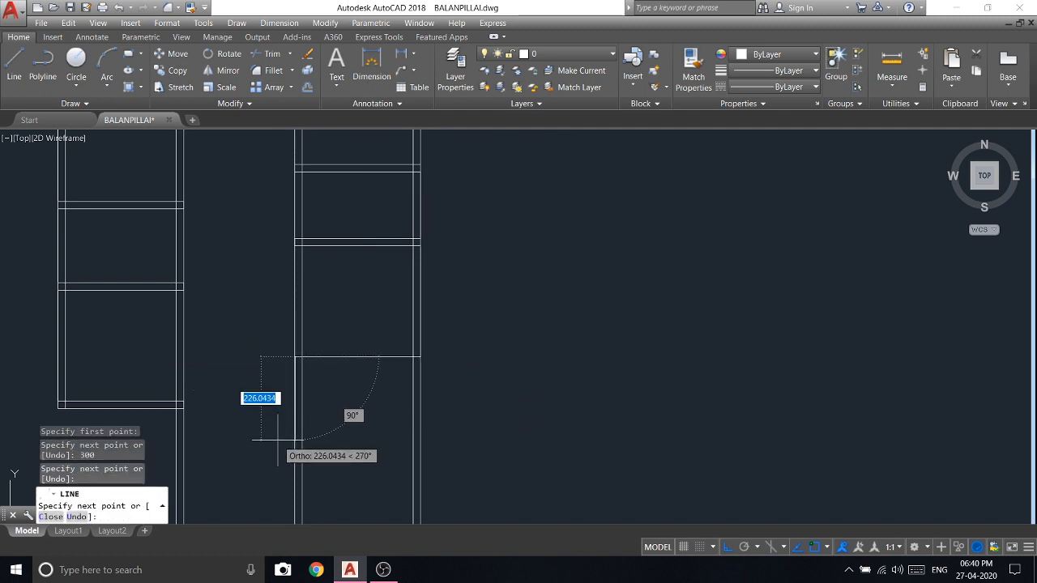
{"action": "type", "text": "20"}
{"action": "key", "text": "Return"}
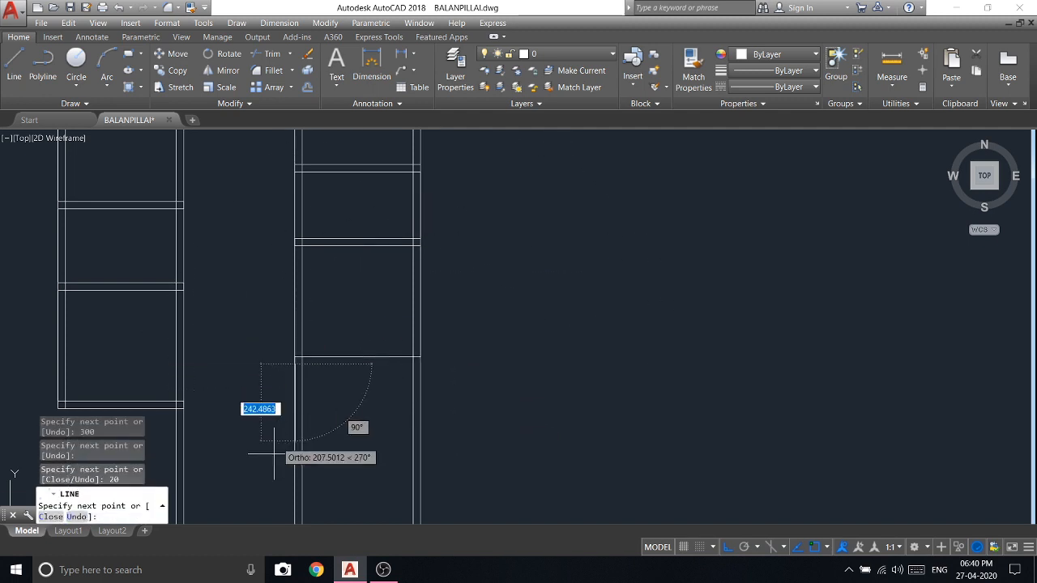
{"action": "left_click", "coordinate": [420, 364]}
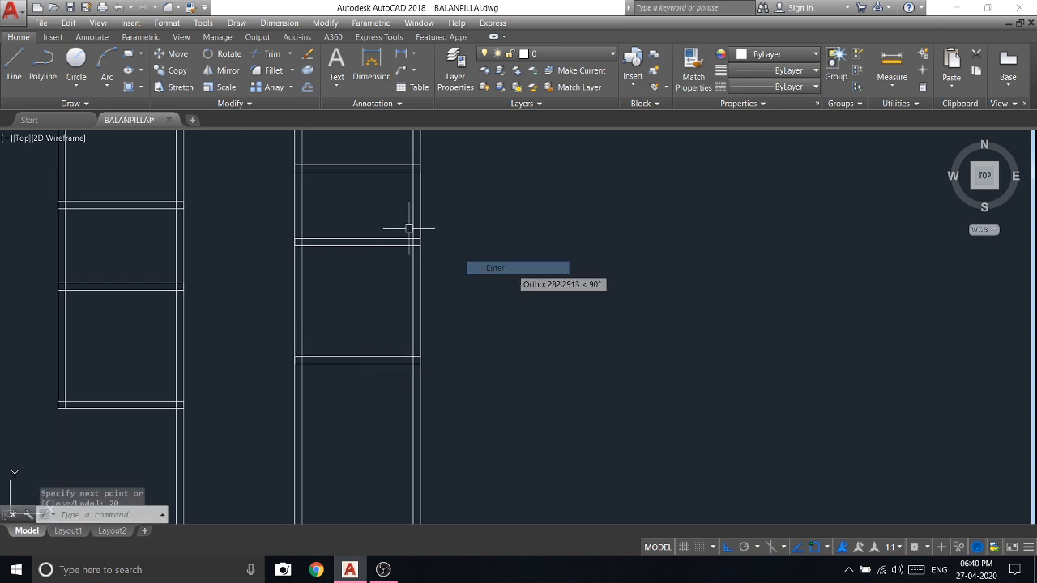
{"action": "key", "text": "Return"}
Step: Draw a 20-thick bottom panel spanning the second and third bays, starting 200 below the first bay's lowest shelf
{"action": "key", "text": "Return"}
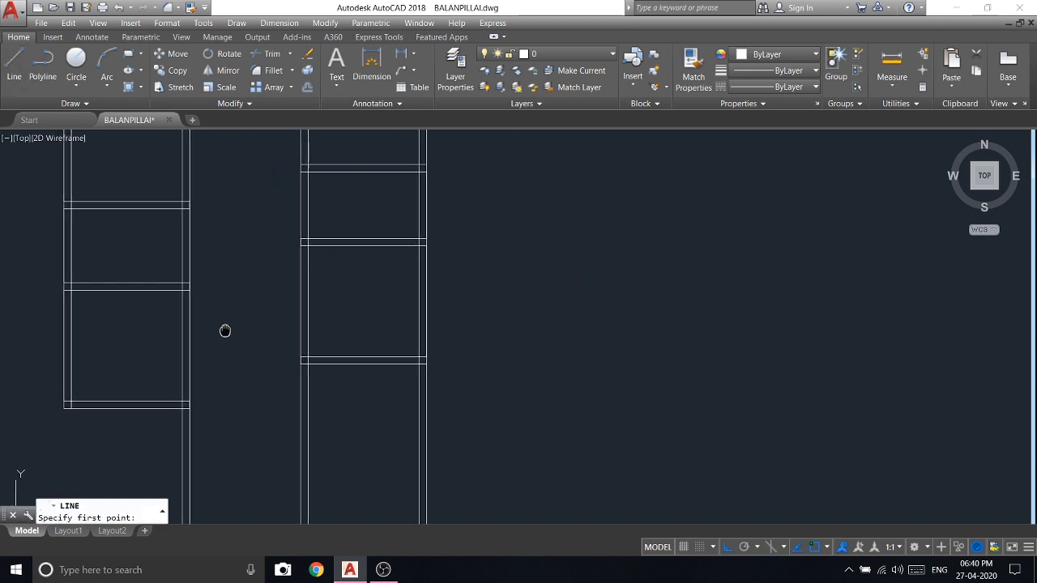
{"action": "middle_click_drag", "start_coordinate": [225, 329], "coordinate": [308, 267]}
{"action": "scroll", "coordinate": [267, 367], "scroll_direction": "up", "scroll_amount": 2}
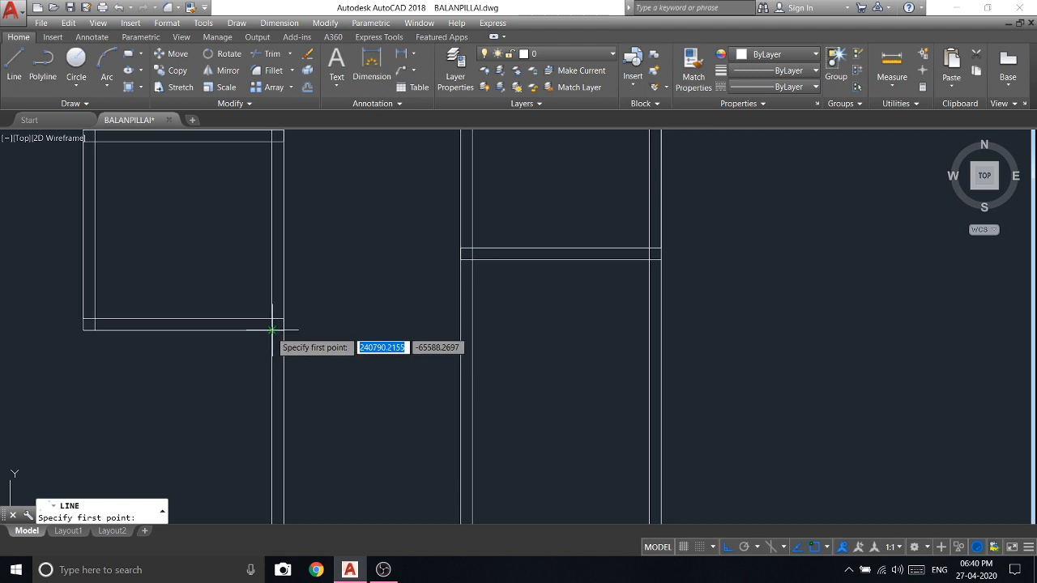
{"action": "left_click", "coordinate": [274, 329]}
{"action": "type", "text": "20"}
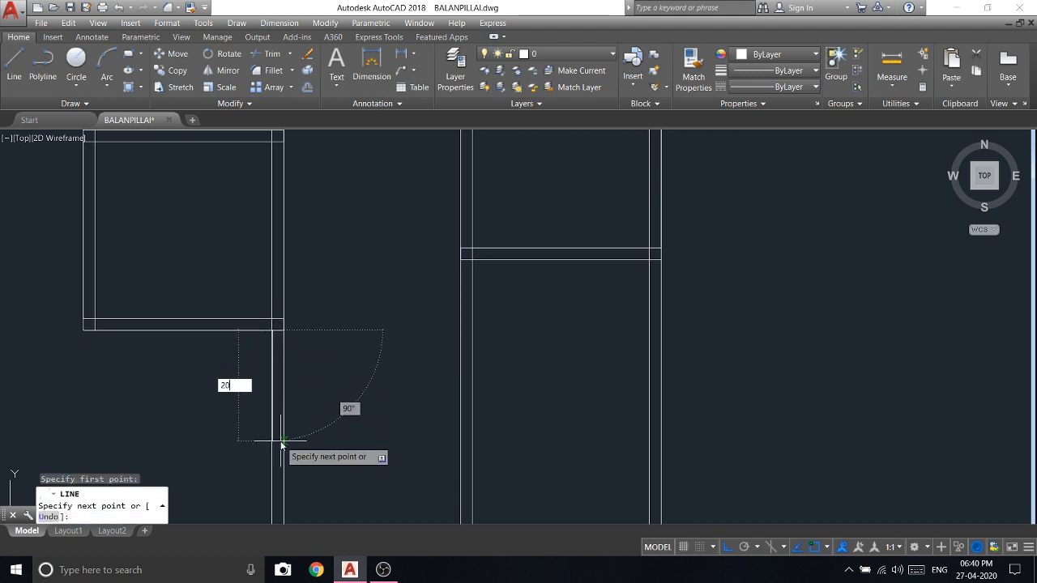
{"action": "type", "text": "0"}
{"action": "key", "text": "Return"}
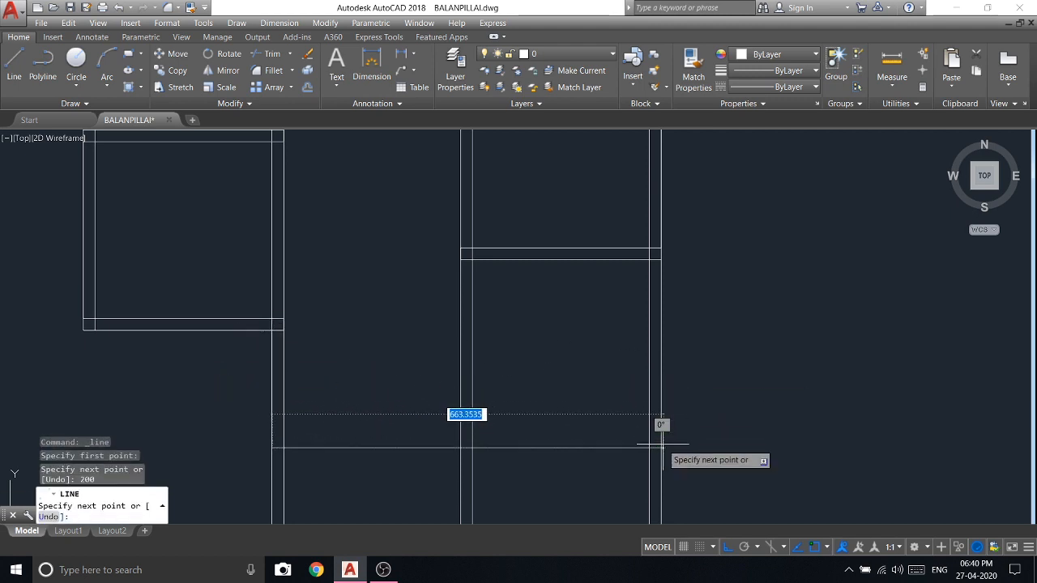
{"action": "left_click", "coordinate": [662, 447]}
{"action": "scroll", "coordinate": [623, 283], "scroll_direction": "down", "scroll_amount": 3}
{"action": "type", "text": "2"}
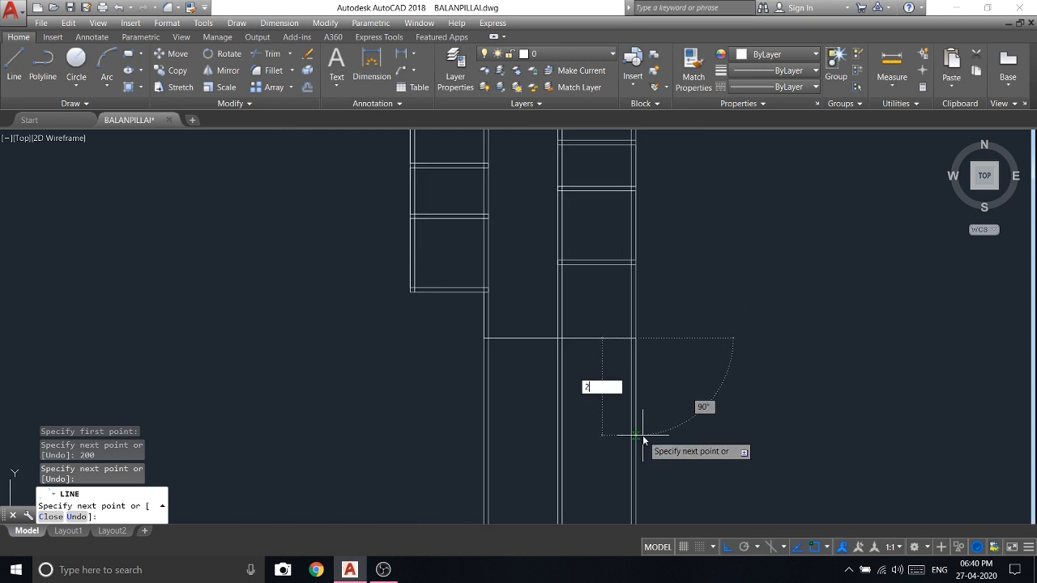
{"action": "type", "text": "0"}
{"action": "key", "text": "Return"}
{"action": "scroll", "coordinate": [511, 324], "scroll_direction": "up", "scroll_amount": 3}
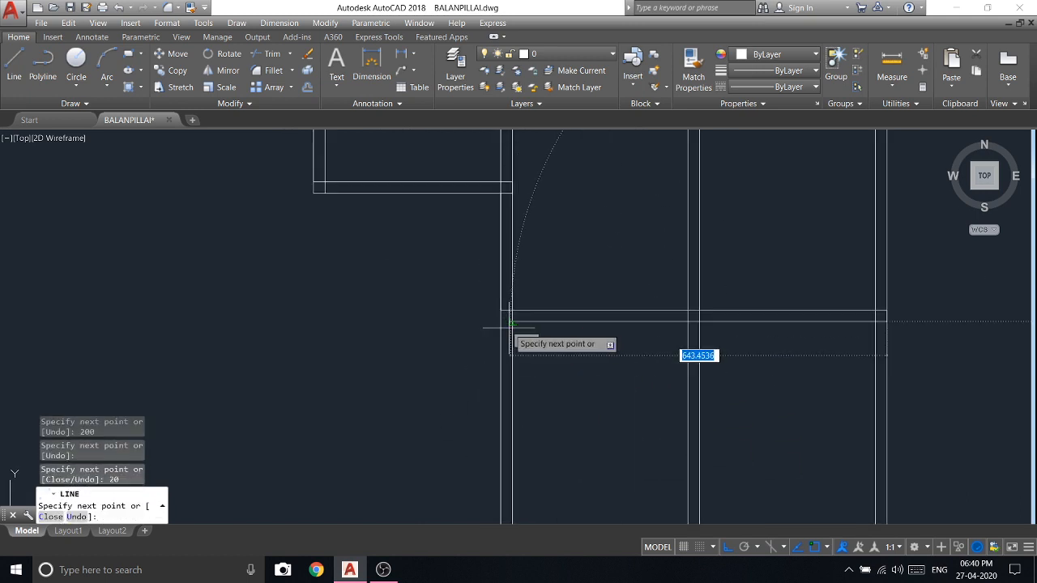
{"action": "left_click", "coordinate": [500, 322]}
{"action": "right_click", "coordinate": [439, 263]}
{"action": "left_click", "coordinate": [475, 275]}
Step: Trim all vertical panel lines that extend below the new bottom panel
{"action": "left_click", "coordinate": [259, 56]}
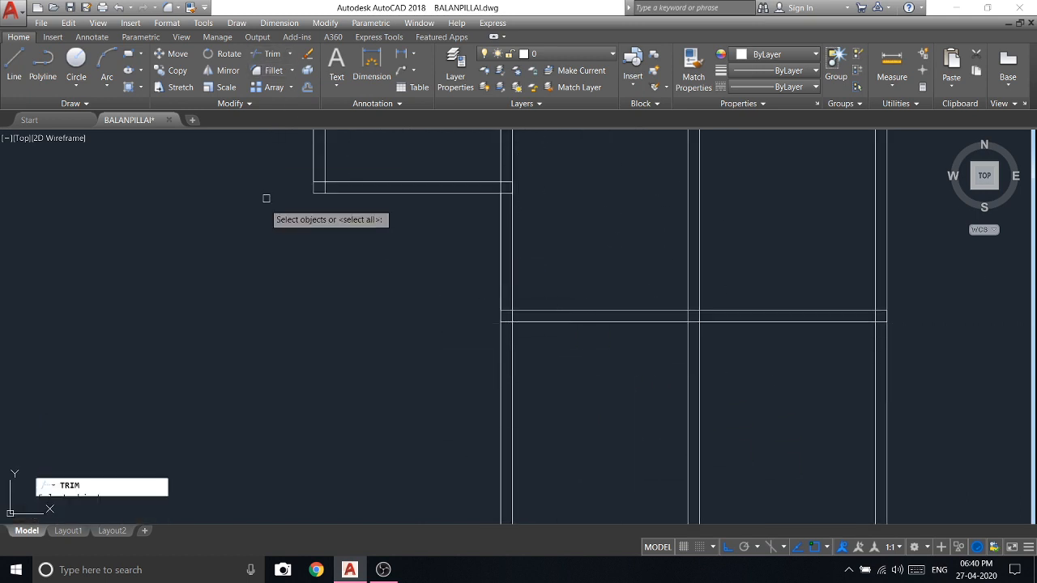
{"action": "right_click", "coordinate": [265, 213]}
{"action": "scroll", "coordinate": [265, 217], "scroll_direction": "down", "scroll_amount": 2}
{"action": "left_click", "coordinate": [696, 416]}
{"action": "left_click", "coordinate": [246, 377]}
{"action": "scroll", "coordinate": [358, 323], "scroll_direction": "down", "scroll_amount": 2}
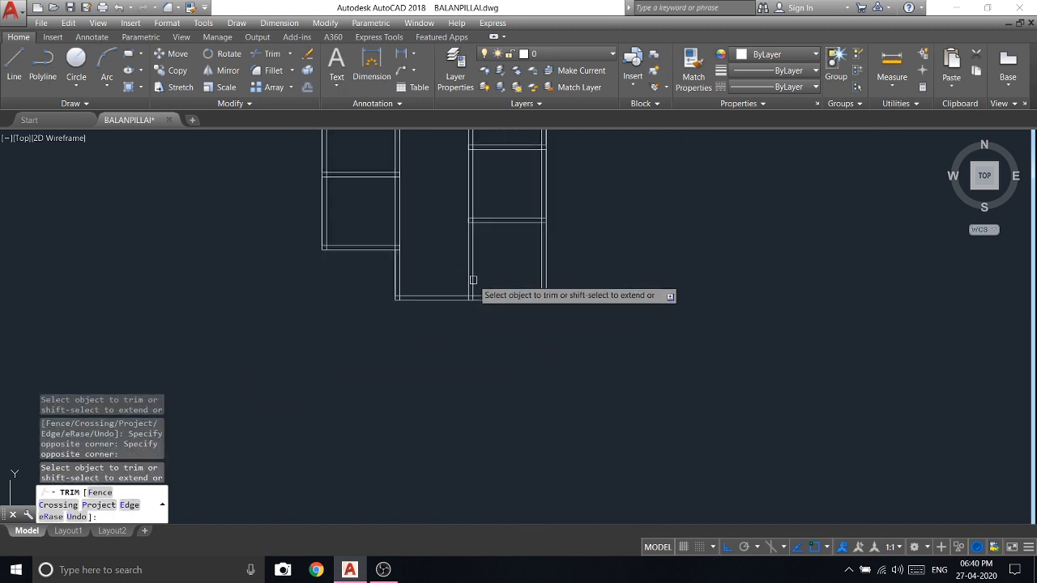
Step: Trim away the vertical panel between the second and third bays from the third bay's lowest shelf down to the bottom panel
{"action": "scroll", "coordinate": [479, 273], "scroll_direction": "up", "scroll_amount": 4}
{"action": "scroll", "coordinate": [465, 321], "scroll_direction": "up", "scroll_amount": 3}
{"action": "left_click", "coordinate": [464, 357]}
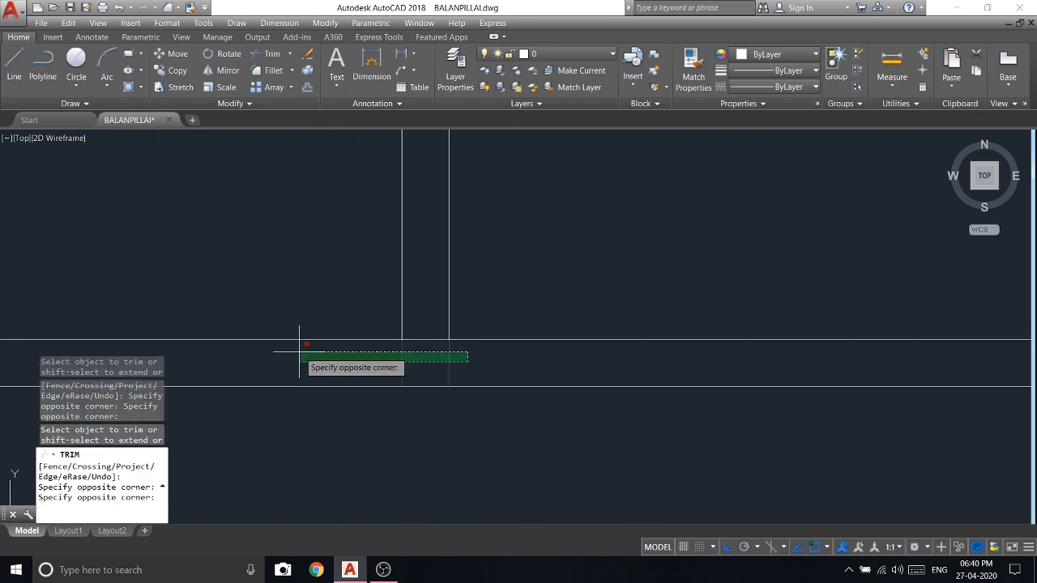
{"action": "left_click", "coordinate": [301, 354]}
{"action": "scroll", "coordinate": [489, 298], "scroll_direction": "down", "scroll_amount": 4}
{"action": "right_click", "coordinate": [403, 242]}
{"action": "left_click", "coordinate": [425, 246]}
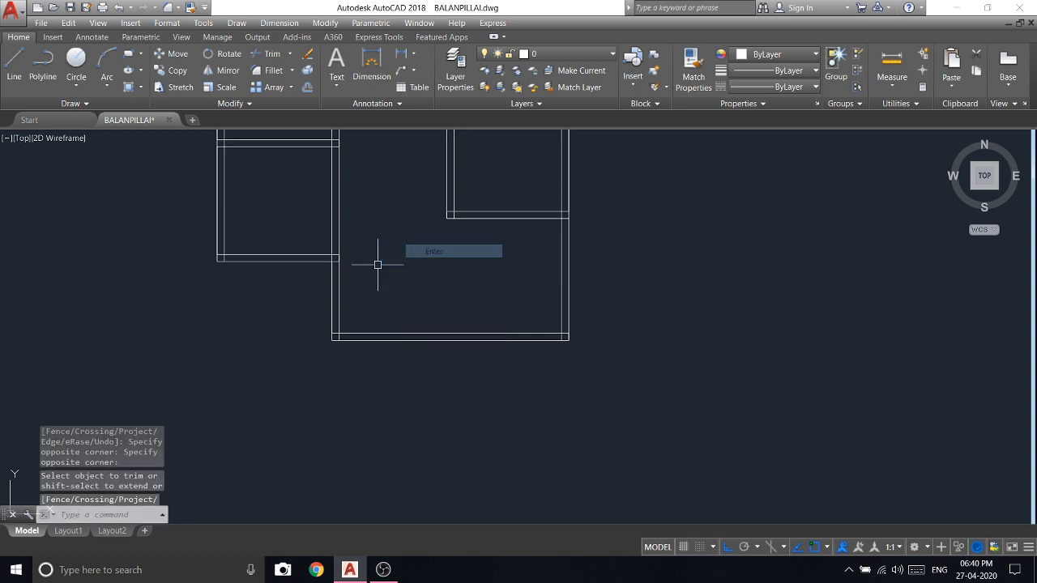
Step: Trim away the two top horizontal lines across the middle bay to leave it open at the top
{"action": "scroll", "coordinate": [394, 256], "scroll_direction": "down", "scroll_amount": 3}
{"action": "scroll", "coordinate": [397, 253], "scroll_direction": "up", "scroll_amount": 2}
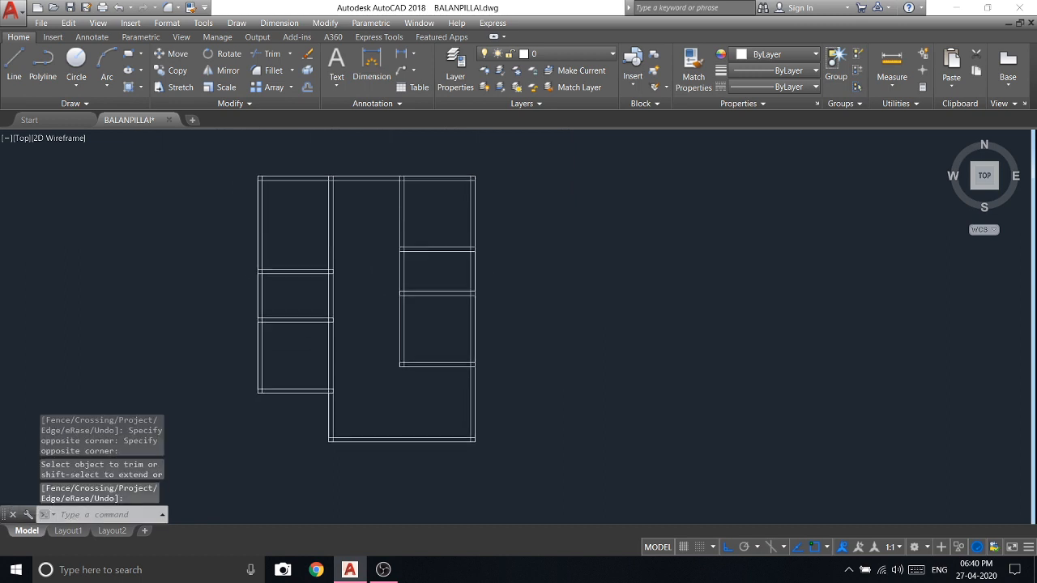
{"action": "scroll", "coordinate": [348, 150], "scroll_direction": "up", "scroll_amount": 4}
{"action": "left_click", "coordinate": [261, 57]}
{"action": "right_click", "coordinate": [400, 173]}
{"action": "left_click", "coordinate": [393, 163]}
{"action": "left_click", "coordinate": [340, 277]}
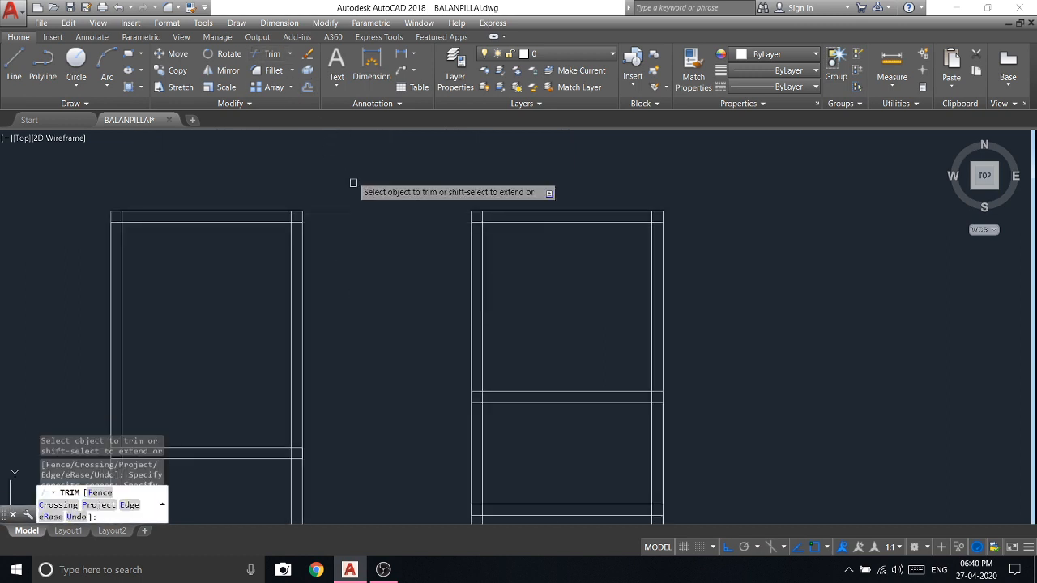
{"action": "right_click", "coordinate": [353, 159]}
{"action": "left_click", "coordinate": [377, 166]}
Step: Draw a 20-thick horizontal wall across the middle bay, starting 90 above the right block's upper cross wall
{"action": "left_click", "coordinate": [16, 75]}
{"action": "scroll", "coordinate": [359, 180], "scroll_direction": "down", "scroll_amount": 4}
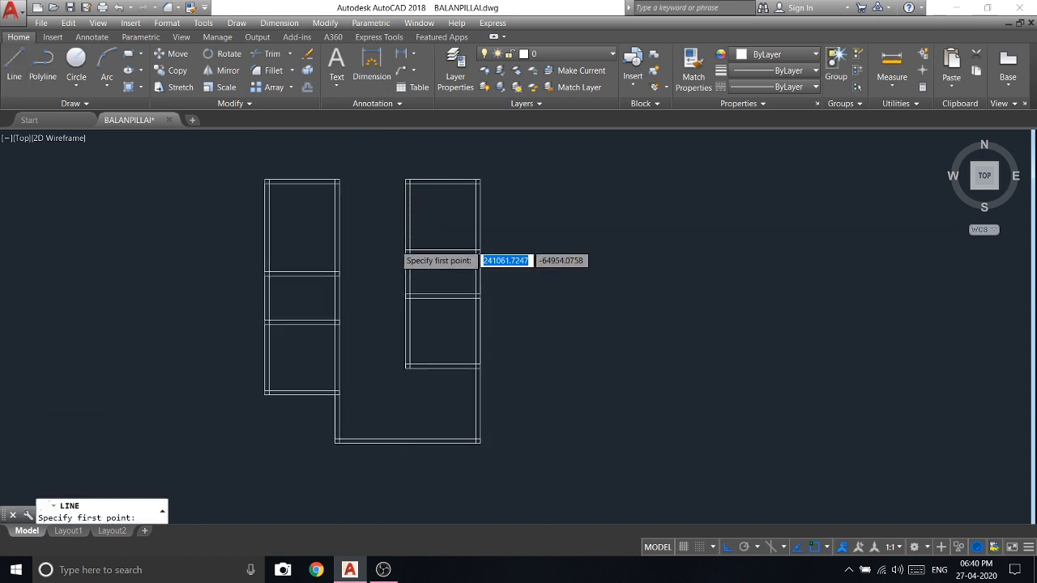
{"action": "scroll", "coordinate": [379, 212], "scroll_direction": "up", "scroll_amount": 4}
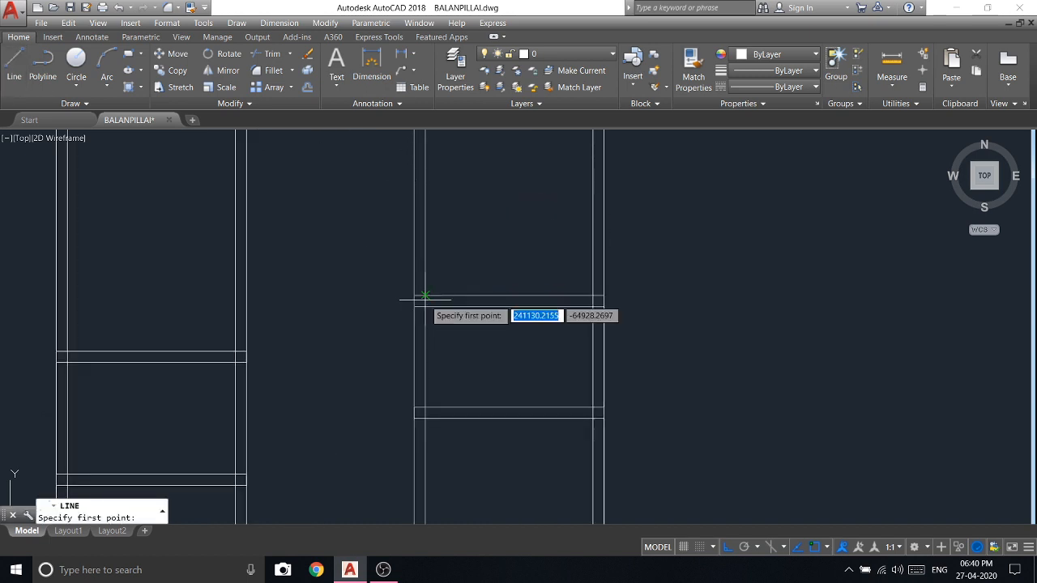
{"action": "left_click", "coordinate": [425, 297]}
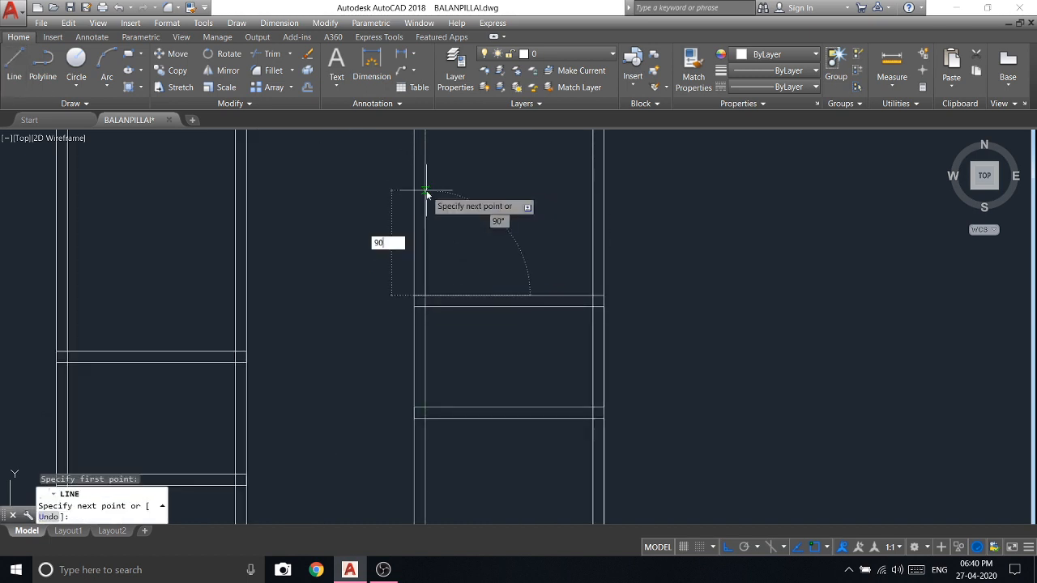
{"action": "type", "text": "90"}
{"action": "key", "text": "Return"}
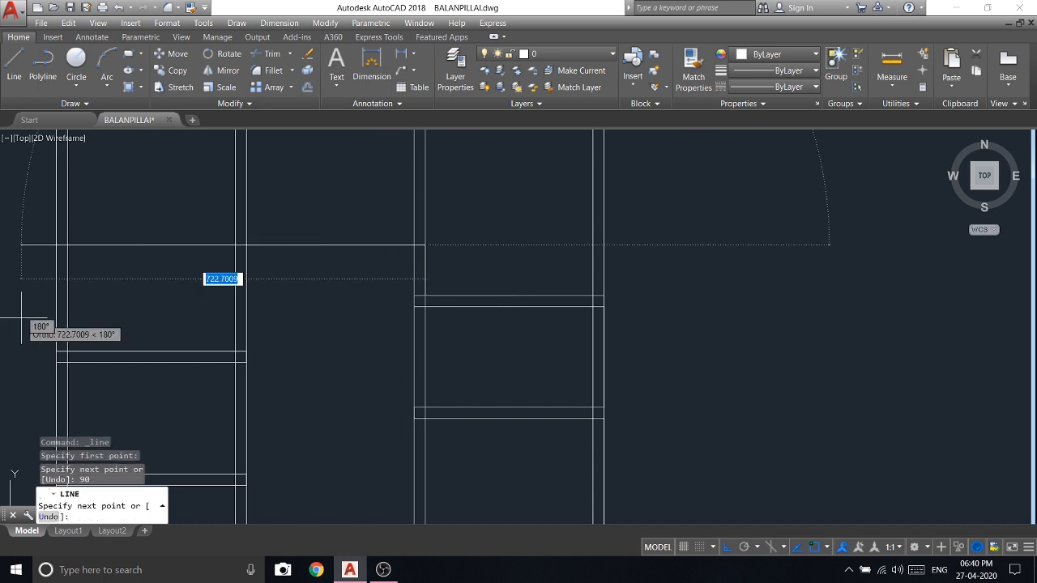
{"action": "left_click", "coordinate": [234, 245]}
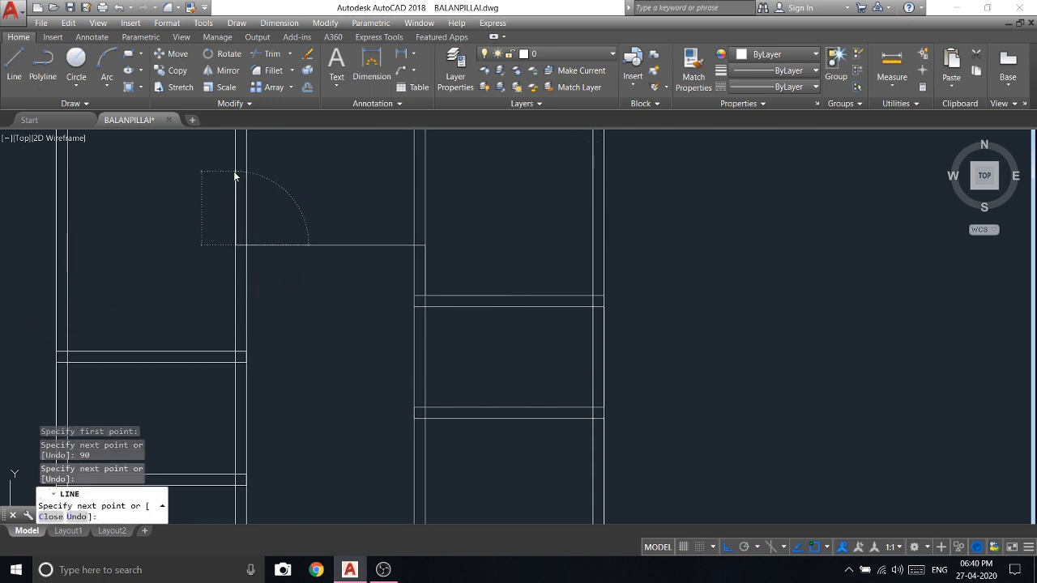
{"action": "type", "text": "20"}
{"action": "key", "text": "Return"}
{"action": "left_click", "coordinate": [425, 234]}
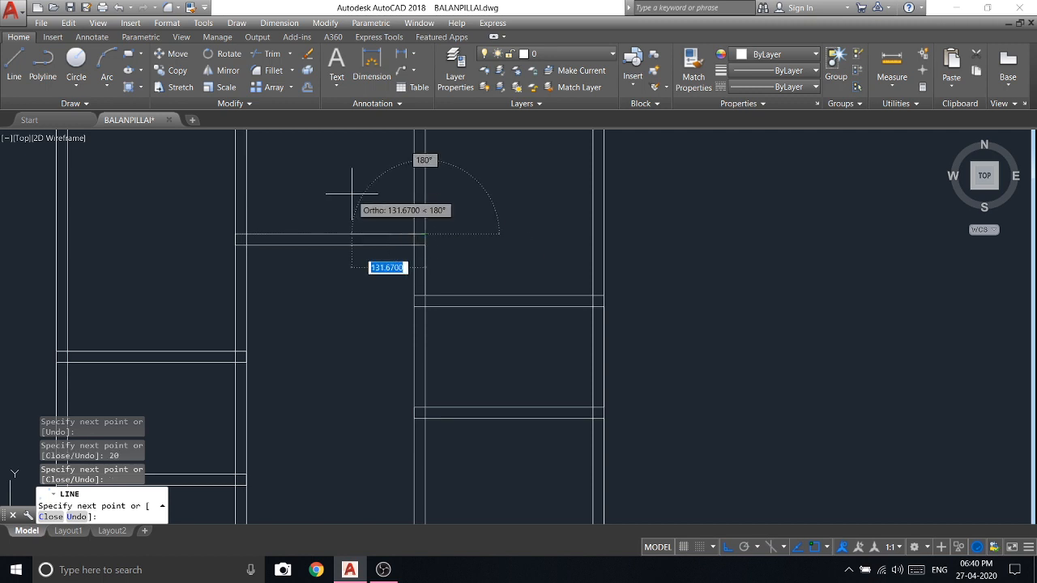
{"action": "key", "text": "Return"}
Step: Trim the inner lines of the bottom wall and of the right wall below the right block, between the corner squares and adjoining walls
{"action": "scroll", "coordinate": [384, 194], "scroll_direction": "down", "scroll_amount": 6}
{"action": "scroll", "coordinate": [405, 263], "scroll_direction": "up", "scroll_amount": 2}
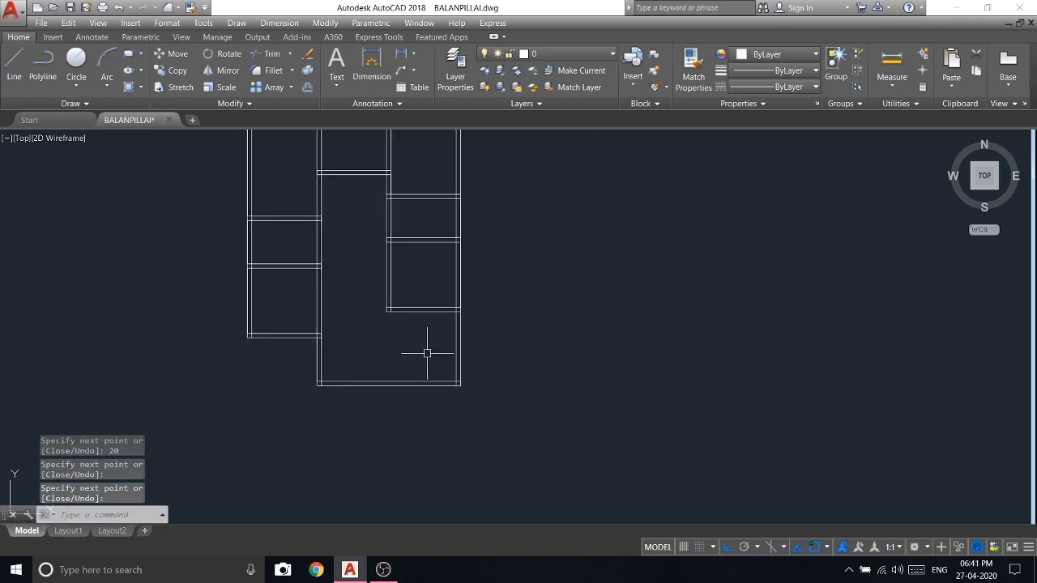
{"action": "left_click", "coordinate": [279, 59]}
{"action": "key", "text": "Return"}
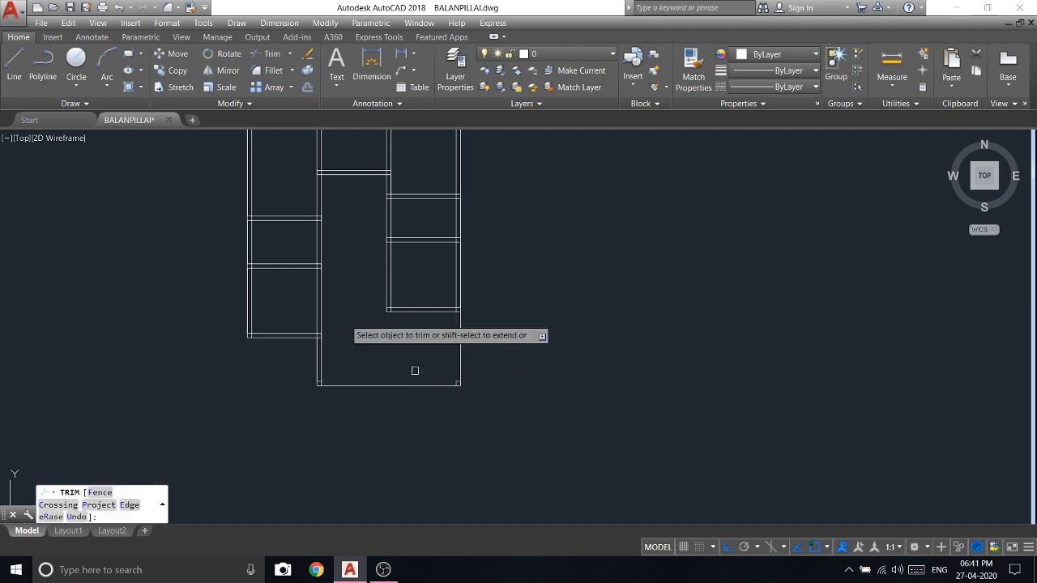
{"action": "right_click", "coordinate": [336, 310]}
{"action": "left_click", "coordinate": [364, 315]}
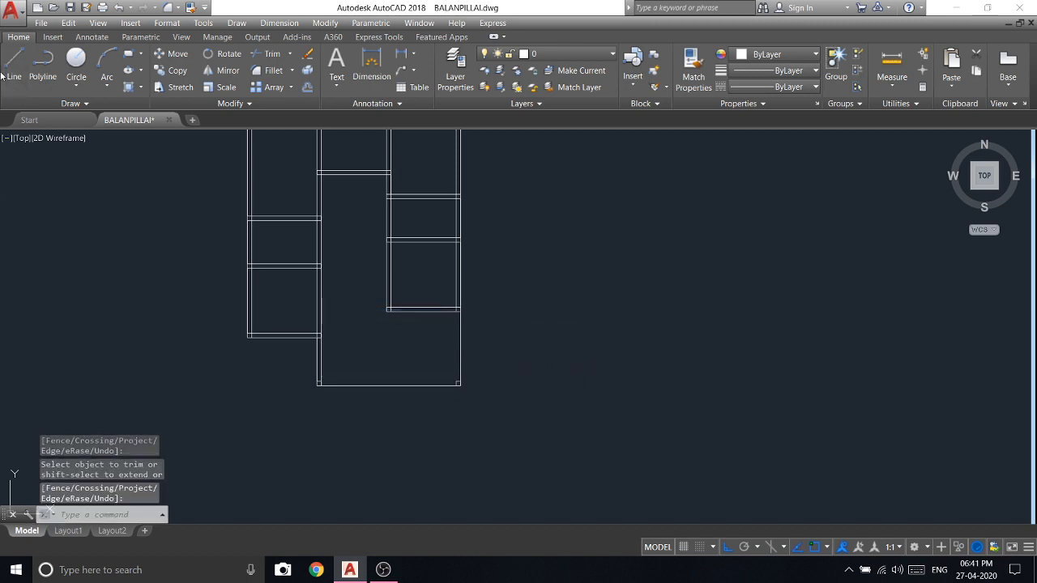
Step: Draw a vertical line from the top midpoint of the lower-right corner square up to the right block's lowest wall
{"action": "left_click", "coordinate": [14, 64]}
{"action": "scroll", "coordinate": [314, 386], "scroll_direction": "up", "scroll_amount": 4}
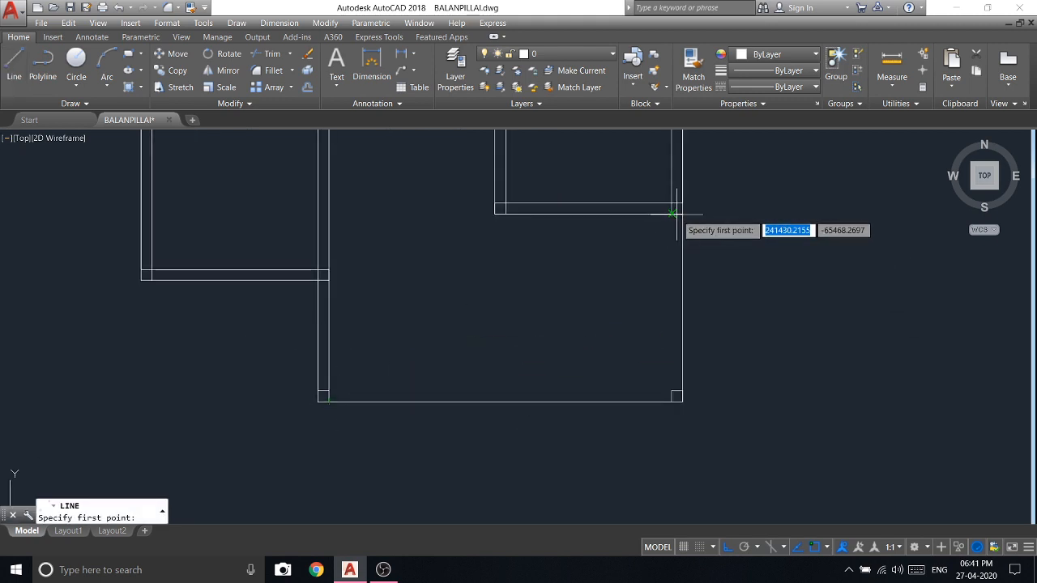
{"action": "left_click", "coordinate": [671, 391]}
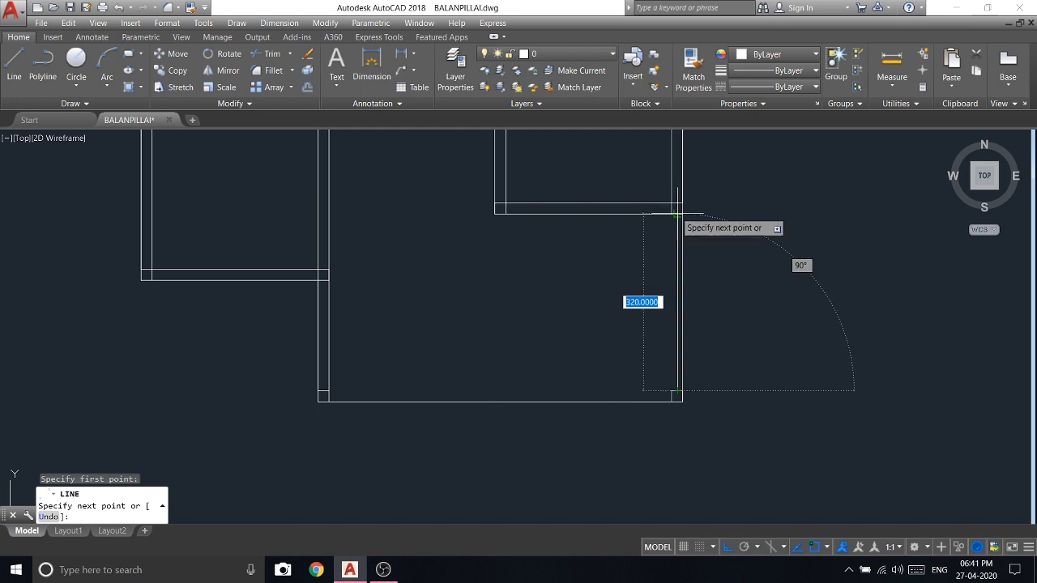
{"action": "right_click", "coordinate": [677, 214]}
{"action": "left_click", "coordinate": [701, 232]}
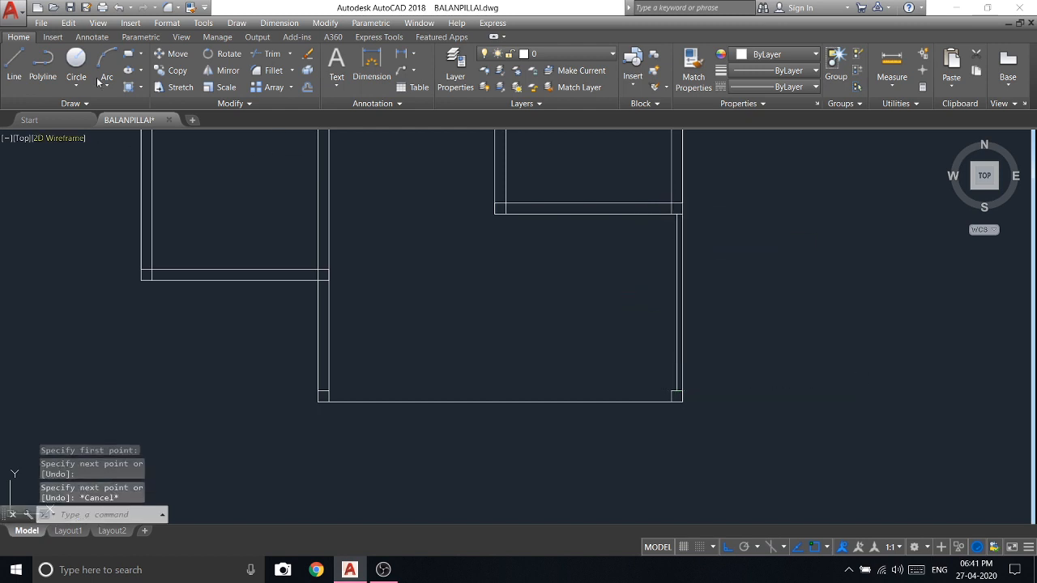
Step: Trim the inner line of the vertical wall below the left block down to the lower-left corner square
{"action": "left_click", "coordinate": [268, 60]}
{"action": "right_click", "coordinate": [323, 289]}
{"action": "left_click", "coordinate": [329, 318]}
{"action": "right_click", "coordinate": [407, 201]}
{"action": "left_click", "coordinate": [440, 210]}
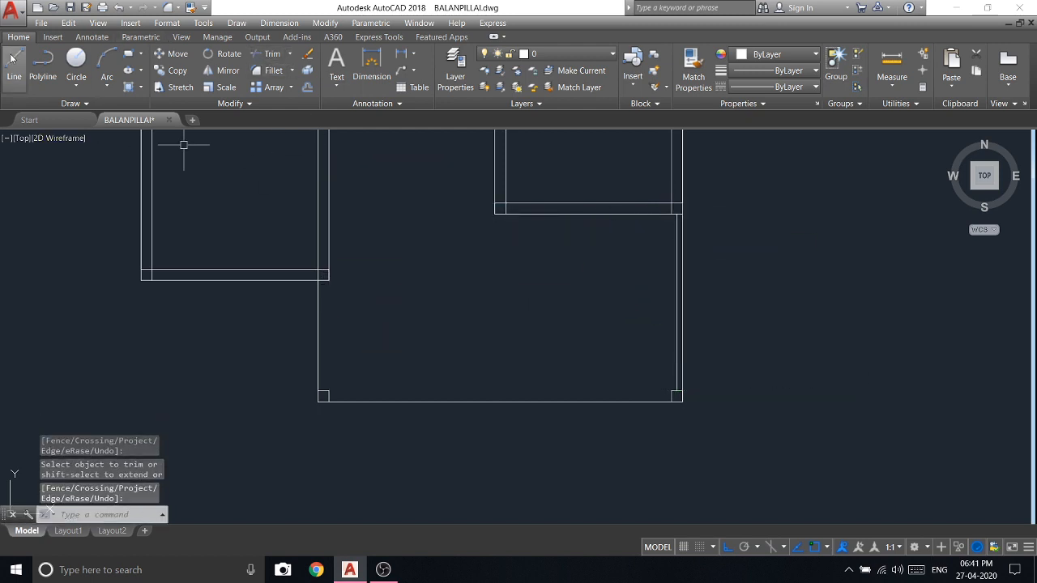
Step: Draw a vertical line from the top midpoint of the lower-left corner square up to the left block's bottom edge
{"action": "left_click", "coordinate": [13, 60]}
{"action": "left_click", "coordinate": [323, 391]}
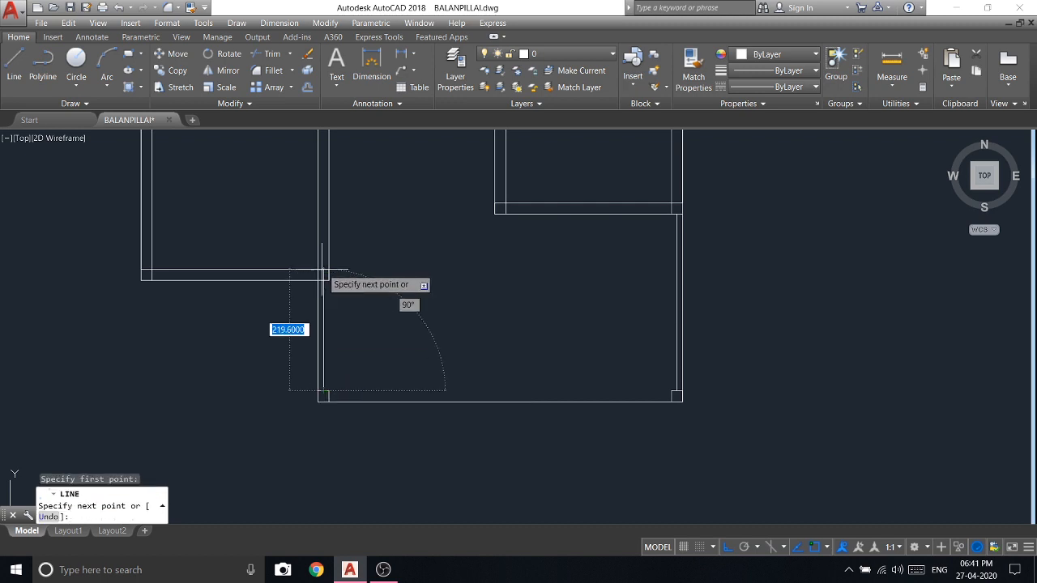
{"action": "left_click", "coordinate": [323, 280]}
{"action": "right_click", "coordinate": [351, 223]}
{"action": "left_click", "coordinate": [376, 232]}
Step: Draw a 60-deep strip beneath the full width of the bottom wall, split by a horizontal line at mid-depth
{"action": "left_click", "coordinate": [14, 60]}
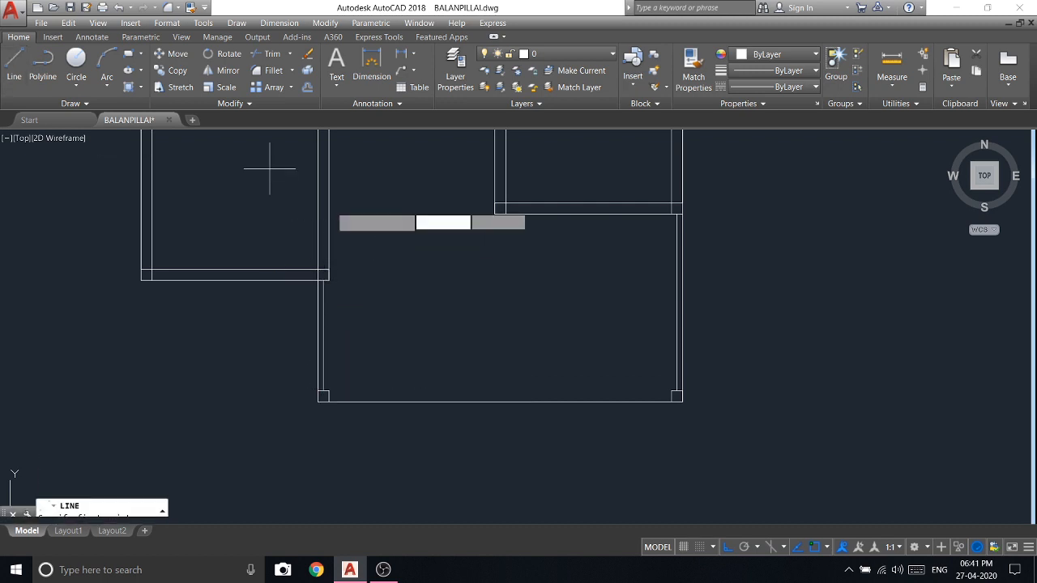
{"action": "left_click", "coordinate": [318, 398]}
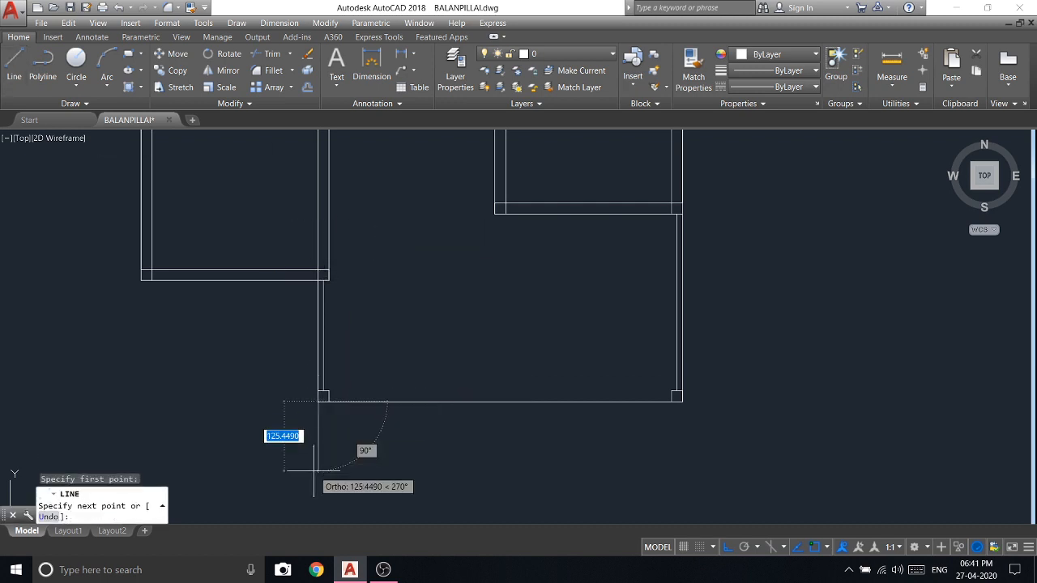
{"action": "type", "text": "60"}
{"action": "key", "text": "Return"}
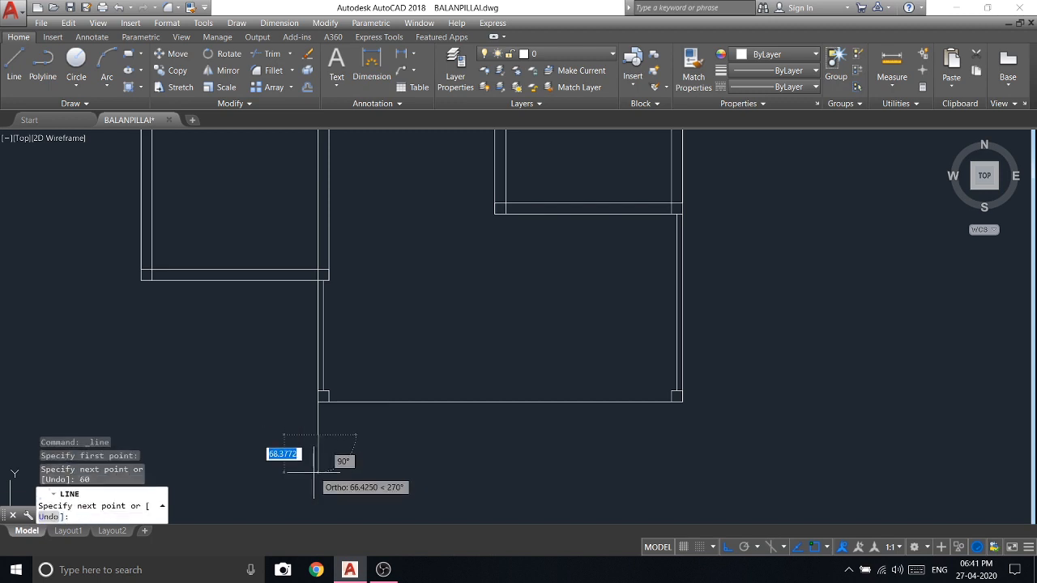
{"action": "left_click", "coordinate": [682, 400]}
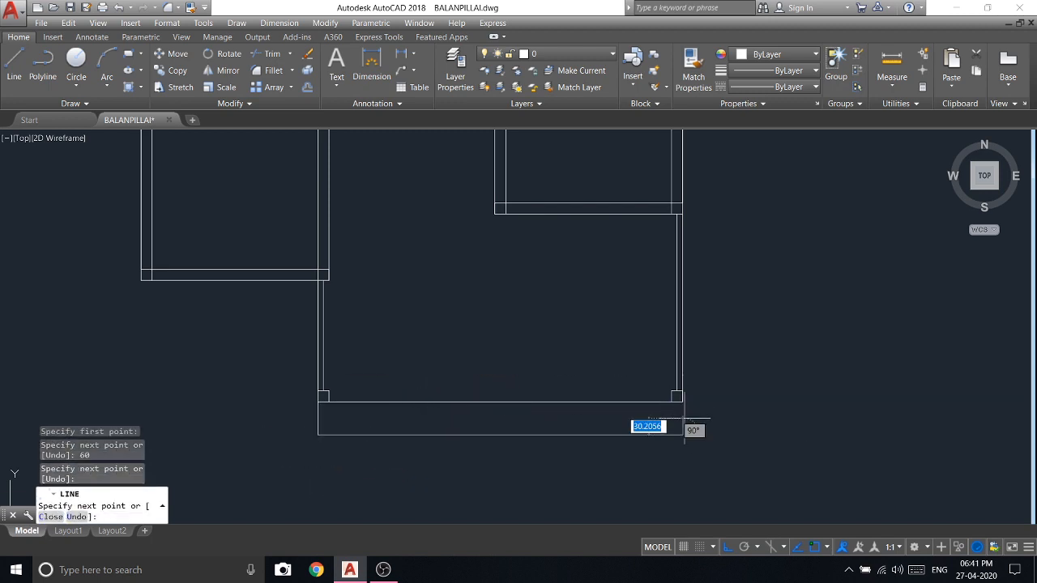
{"action": "left_click", "coordinate": [682, 400]}
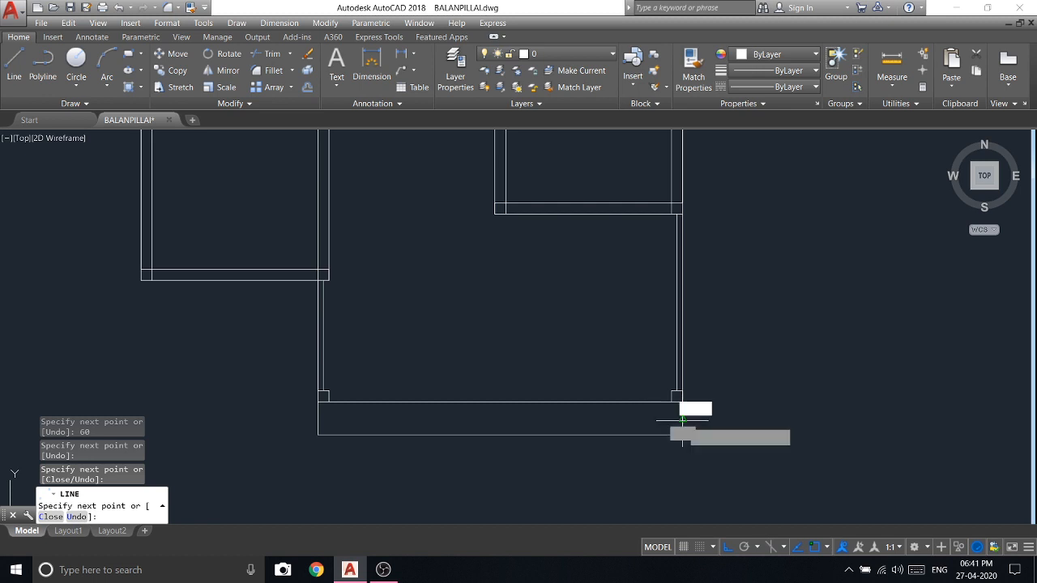
{"action": "left_click", "coordinate": [682, 420]}
{"action": "left_click", "coordinate": [318, 417]}
{"action": "right_click", "coordinate": [256, 365]}
{"action": "left_click", "coordinate": [283, 371]}
Step: Draw a 15-thick vertical partition in the left block's middle compartment, starting 90 in from the right wall's inner face
{"action": "scroll", "coordinate": [411, 362], "scroll_direction": "down", "scroll_amount": 6}
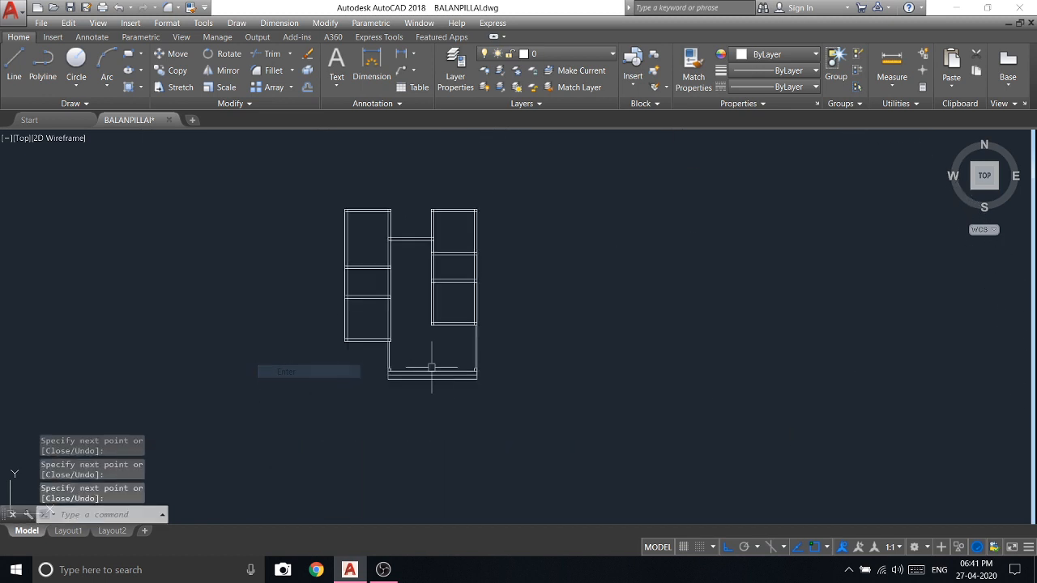
{"action": "scroll", "coordinate": [396, 223], "scroll_direction": "up", "scroll_amount": 2}
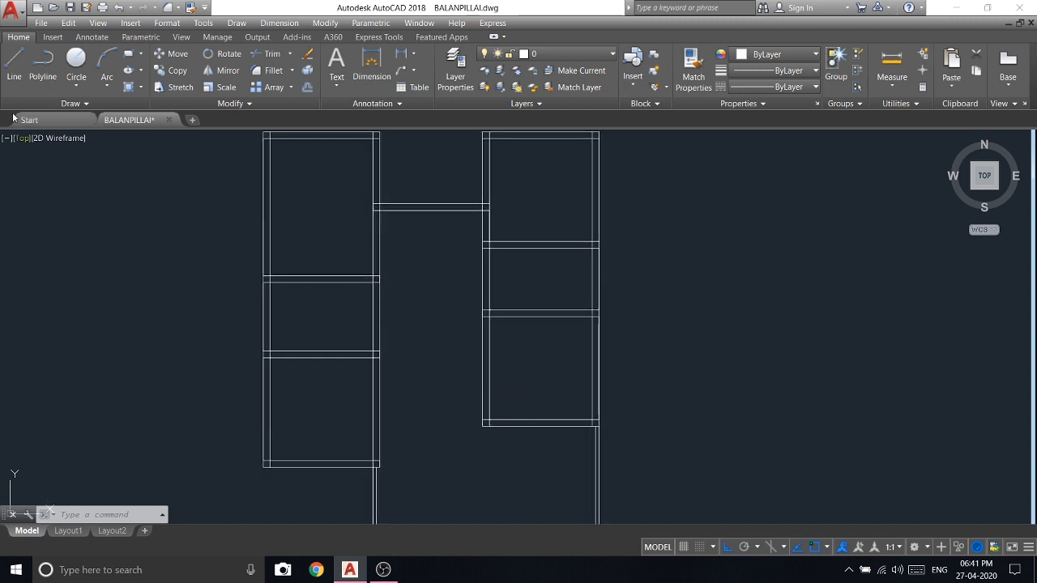
{"action": "left_click", "coordinate": [13, 64]}
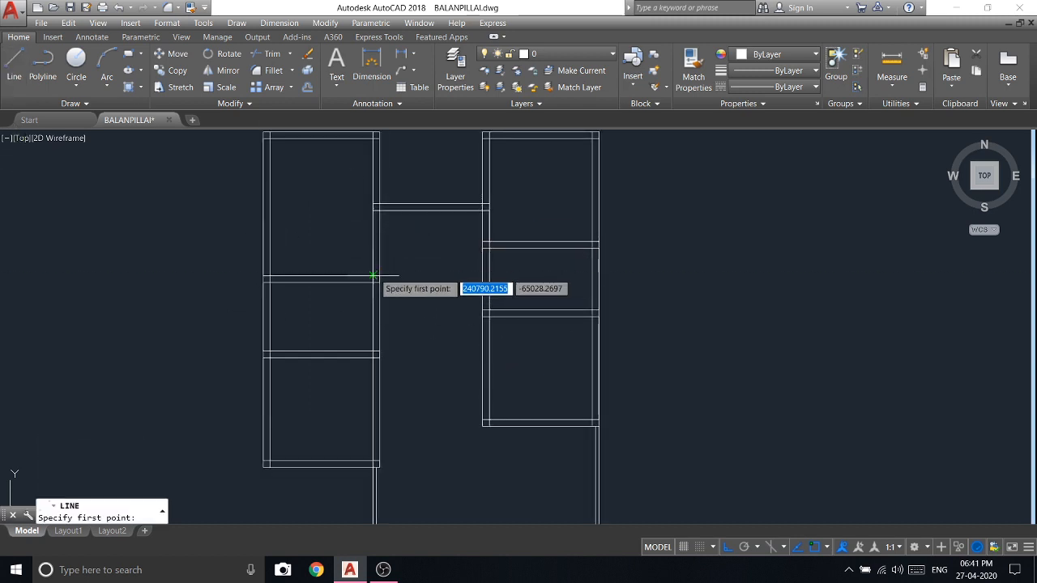
{"action": "left_click", "coordinate": [372, 276]}
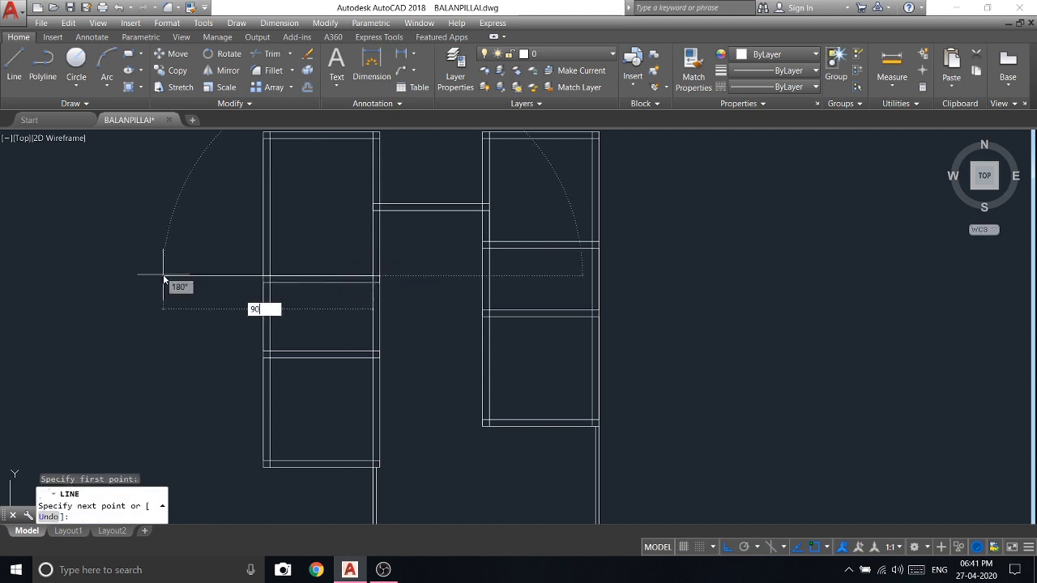
{"action": "type", "text": "90"}
{"action": "key", "text": "Return"}
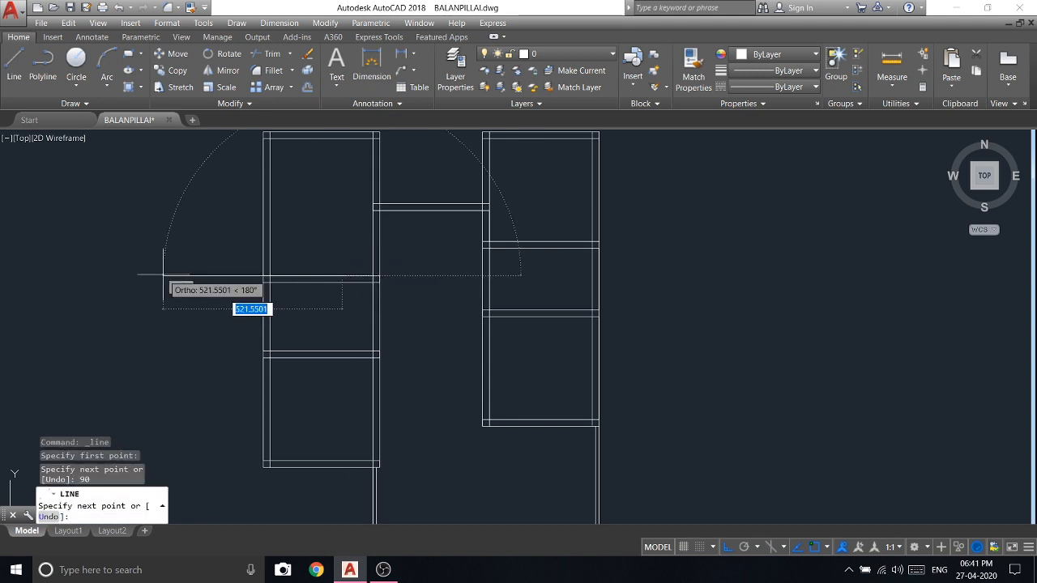
{"action": "left_click", "coordinate": [341, 356]}
{"action": "type", "text": "15"}
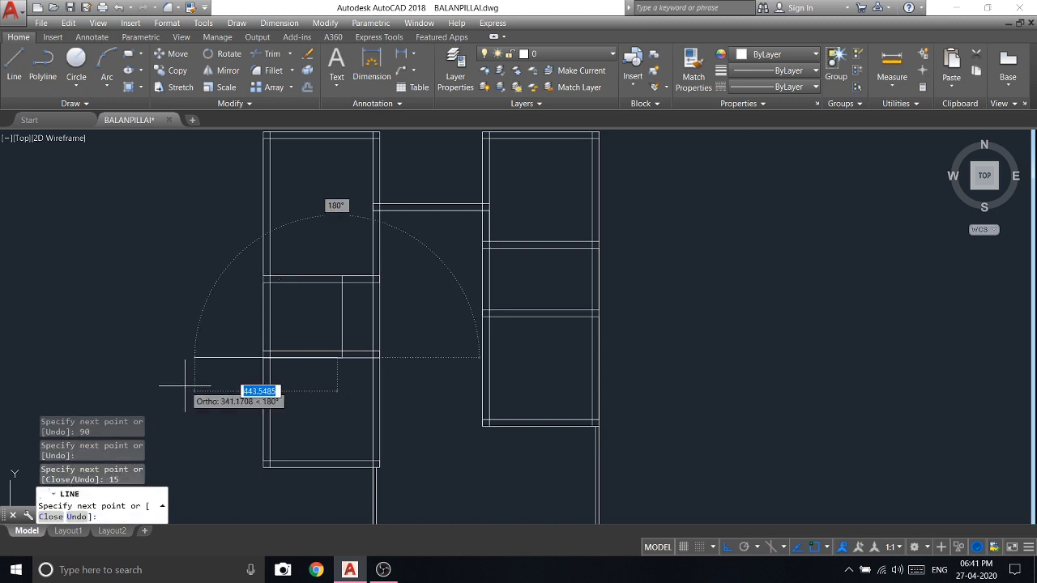
{"action": "key", "text": "Return"}
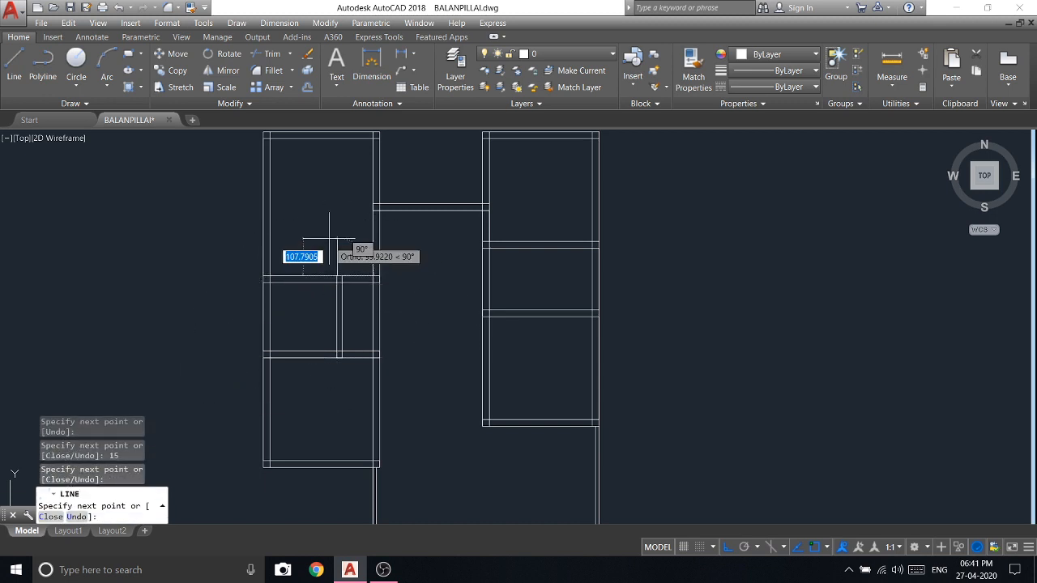
{"action": "right_click", "coordinate": [329, 238]}
{"action": "left_click", "coordinate": [346, 244]}
Step: Trim the left block's right wall between the two cross walls, plus the inner cross-wall lines from the partition to that wall
{"action": "left_click", "coordinate": [272, 55]}
{"action": "right_click", "coordinate": [372, 297]}
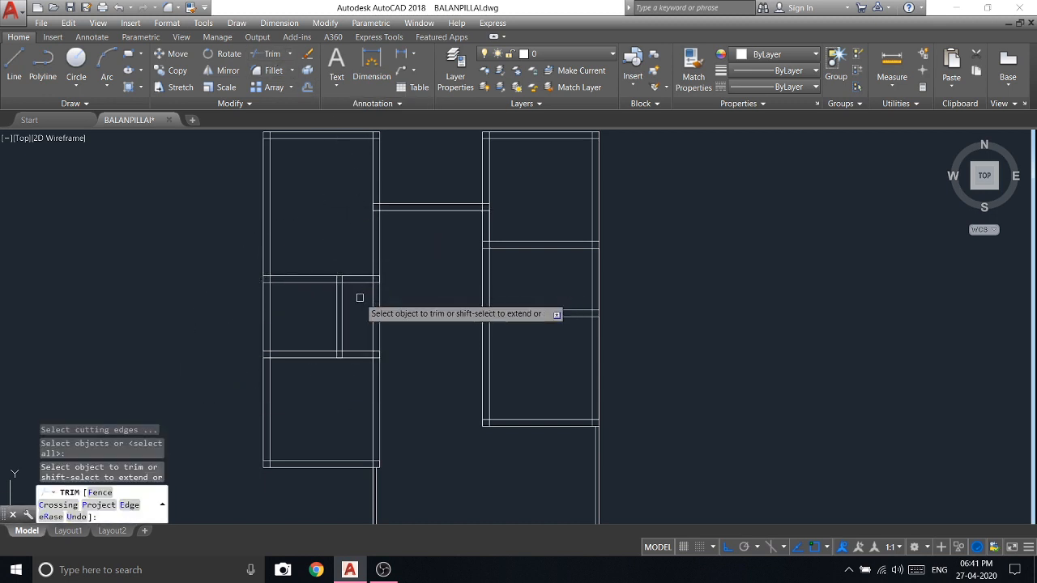
{"action": "left_click", "coordinate": [359, 298]}
{"action": "left_click", "coordinate": [430, 324]}
{"action": "scroll", "coordinate": [363, 277], "scroll_direction": "up", "scroll_amount": 2}
{"action": "left_click", "coordinate": [361, 283]}
{"action": "left_click", "coordinate": [361, 396]}
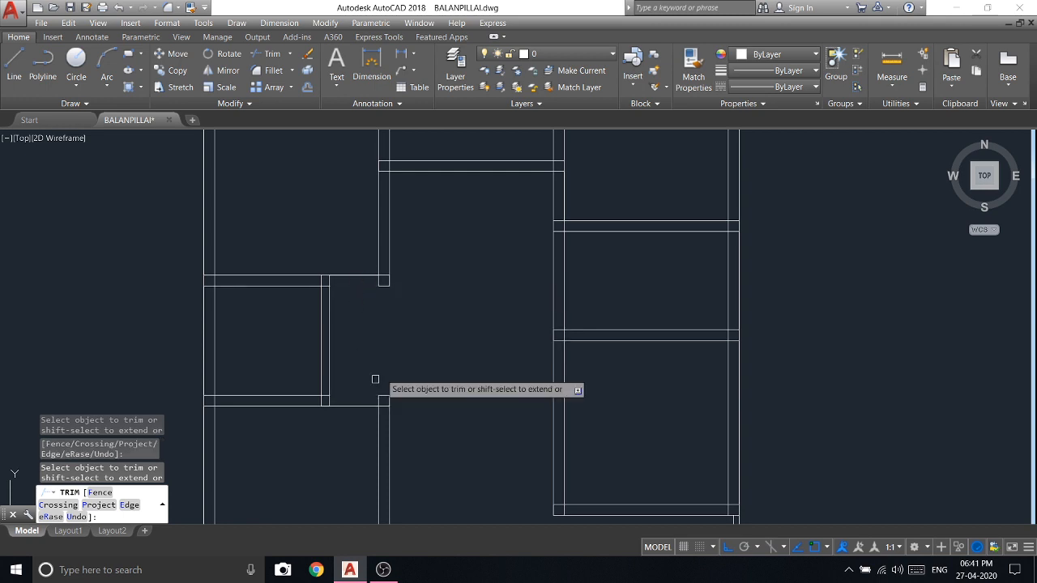
{"action": "scroll", "coordinate": [429, 283], "scroll_direction": "down", "scroll_amount": 4}
{"action": "key", "text": "Return"}
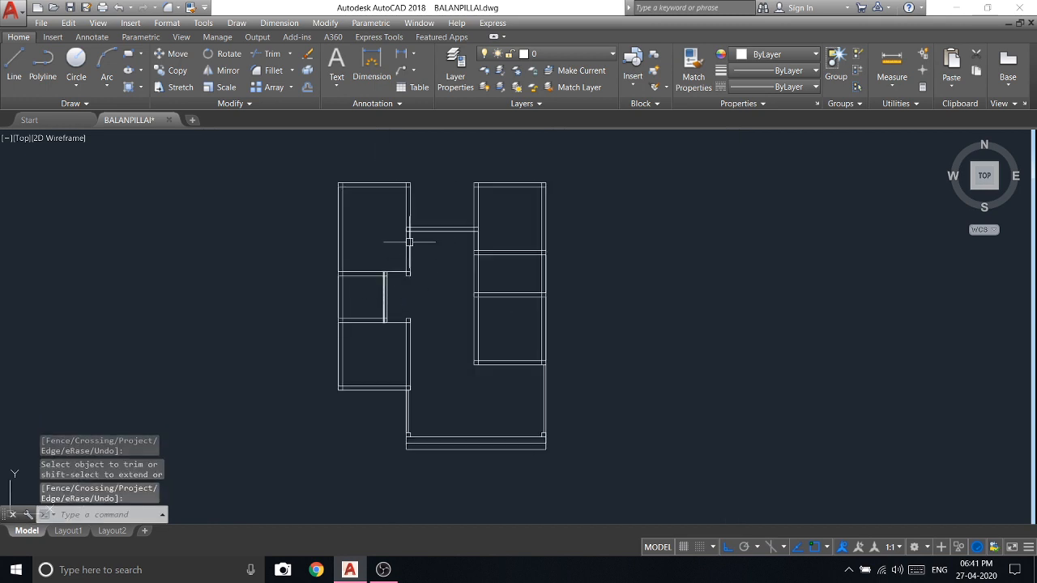
{"action": "scroll", "coordinate": [419, 166], "scroll_direction": "up", "scroll_amount": 2}
{"action": "scroll", "coordinate": [454, 215], "scroll_direction": "down", "scroll_amount": 6}
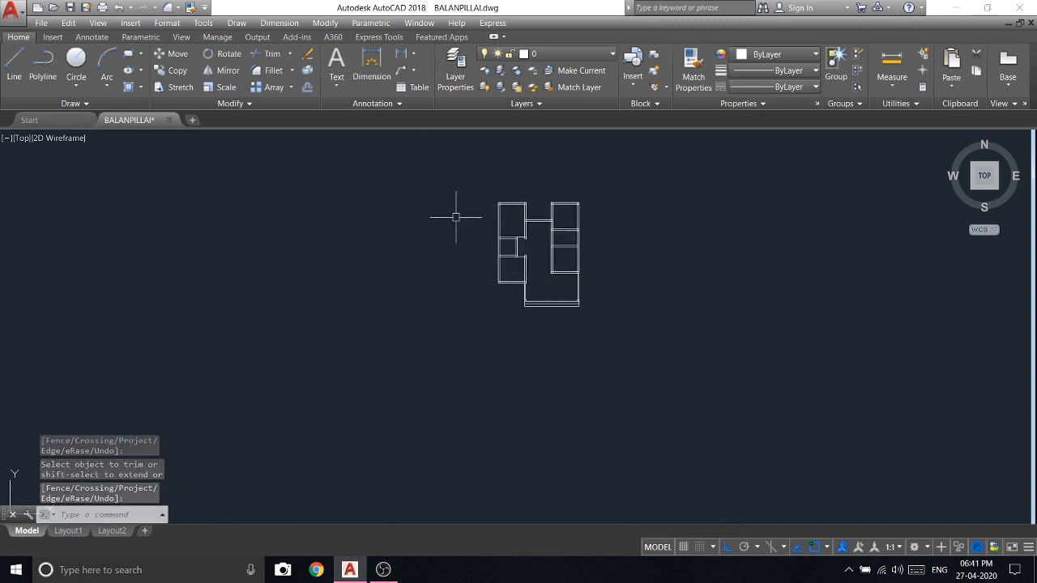
{"action": "scroll", "coordinate": [584, 217], "scroll_direction": "up", "scroll_amount": 4}
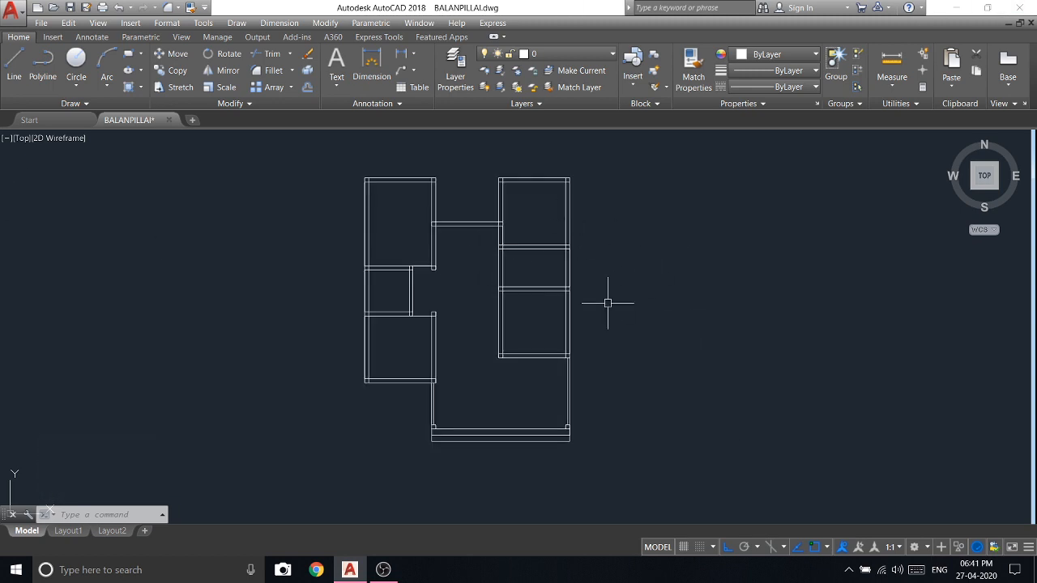
{"action": "middle_click_drag", "start_coordinate": [608, 303], "coordinate": [482, 299]}
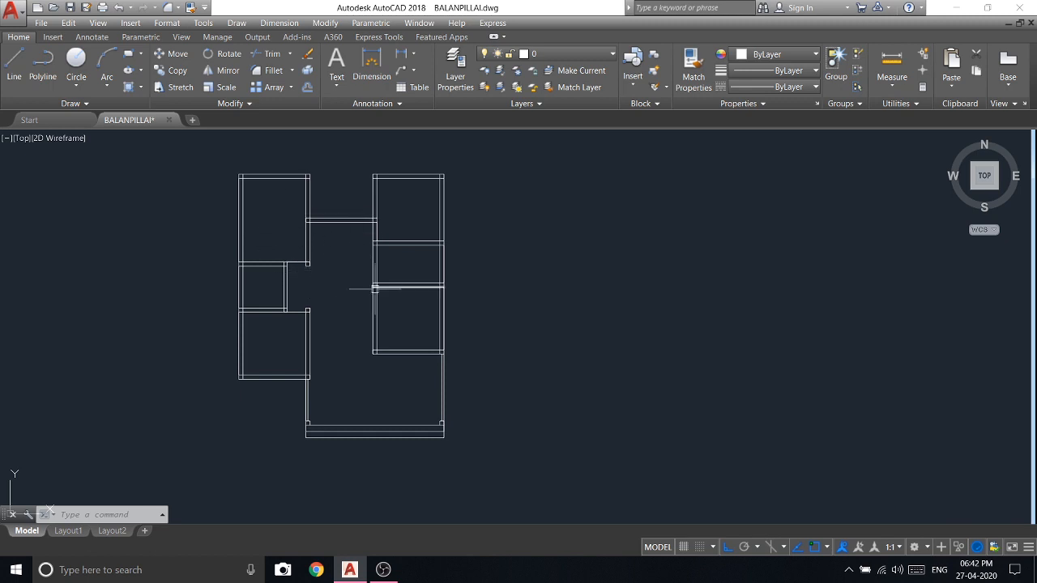
{"action": "middle_click_drag", "start_coordinate": [374, 288], "coordinate": [374, 321]}
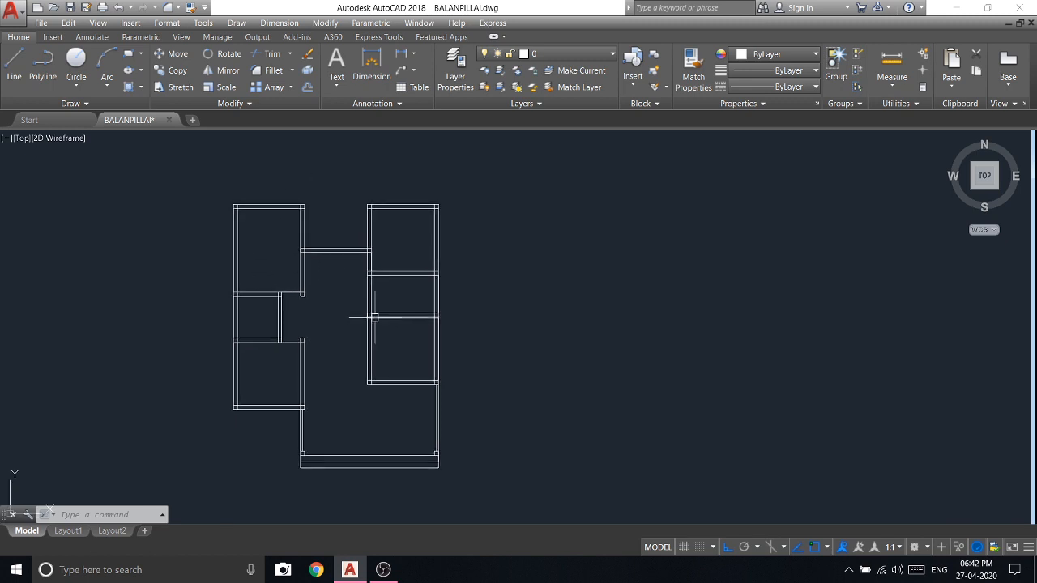
Step: Start a polyline at the plan's top-left outer corner and trace the top edges around the recessed middle to the top-right corner
{"action": "left_click", "coordinate": [49, 78]}
{"action": "scroll", "coordinate": [225, 186], "scroll_direction": "up", "scroll_amount": 4}
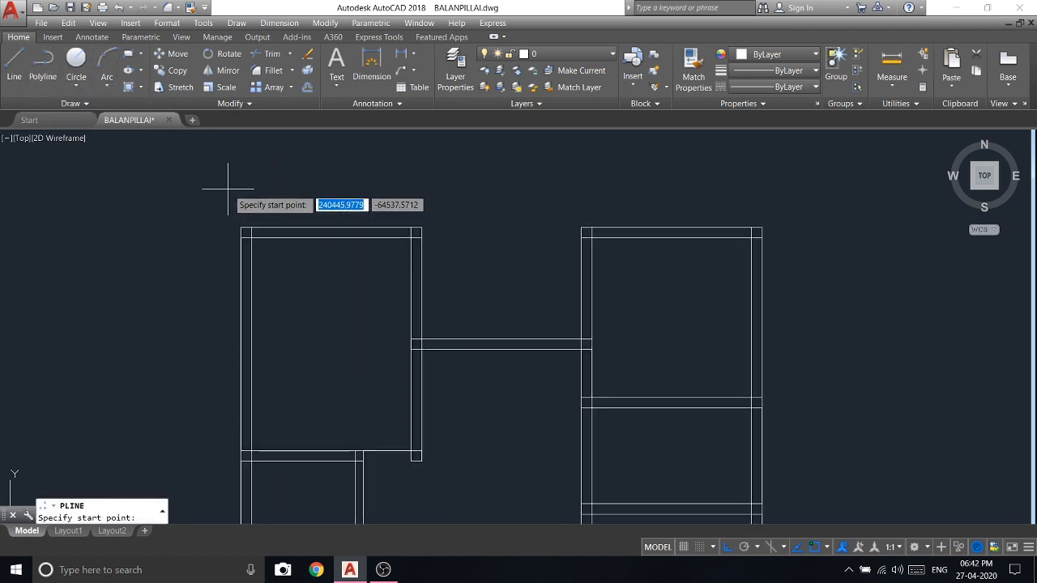
{"action": "left_click", "coordinate": [241, 228]}
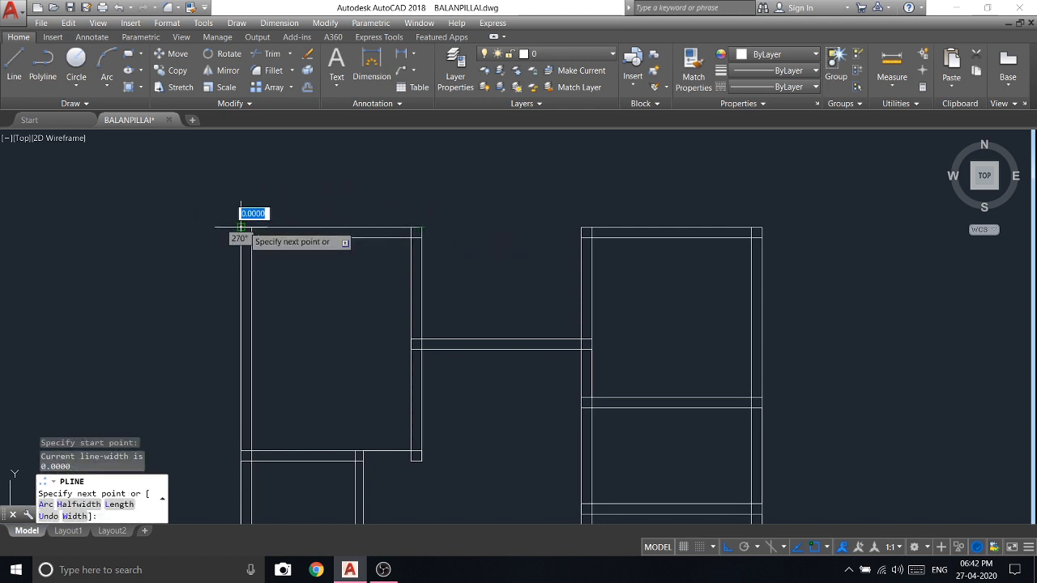
{"action": "left_click", "coordinate": [421, 229]}
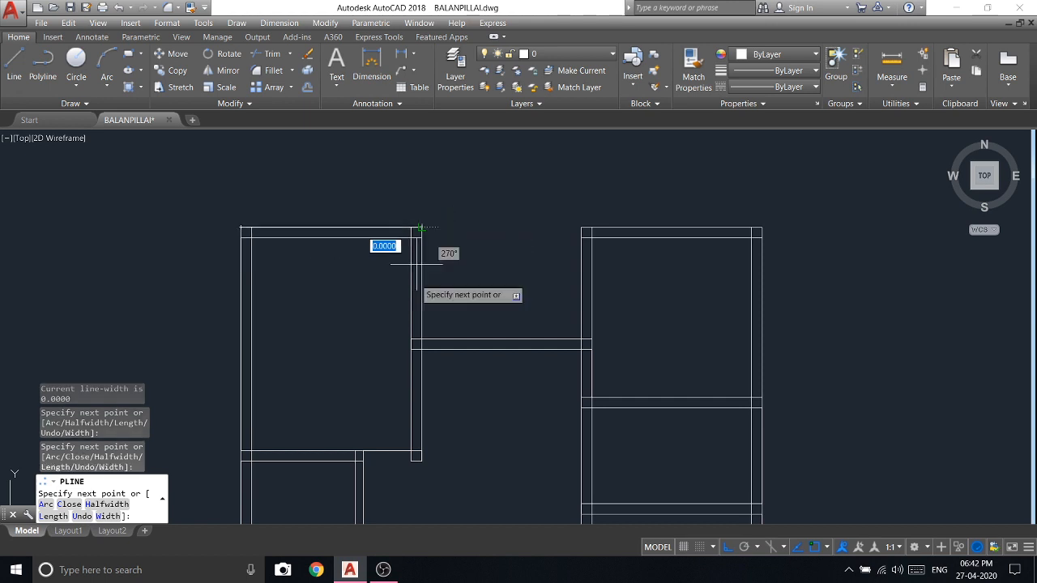
{"action": "left_click", "coordinate": [421, 339]}
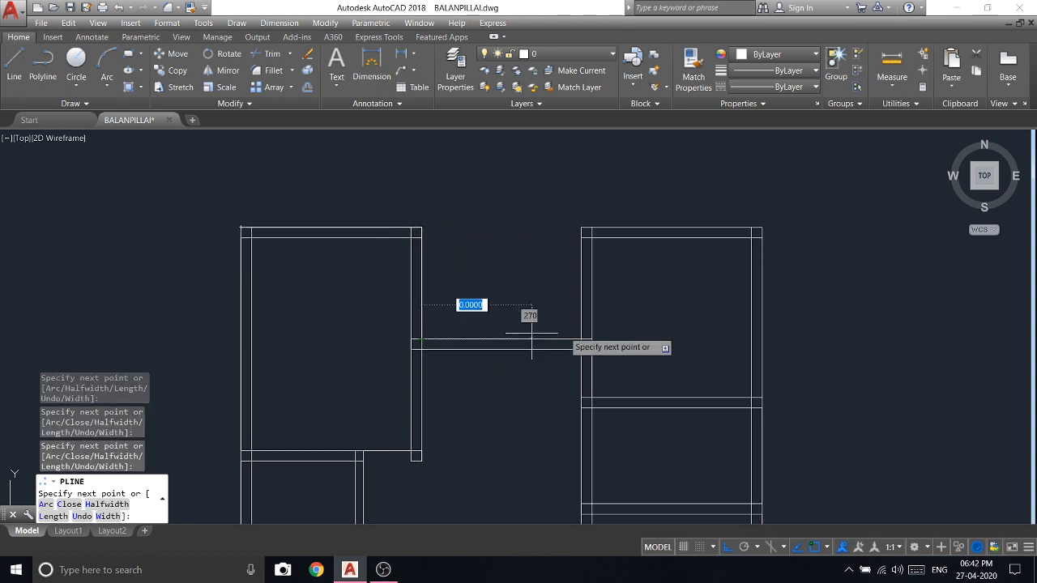
{"action": "left_click", "coordinate": [580, 340]}
{"action": "left_click", "coordinate": [580, 229]}
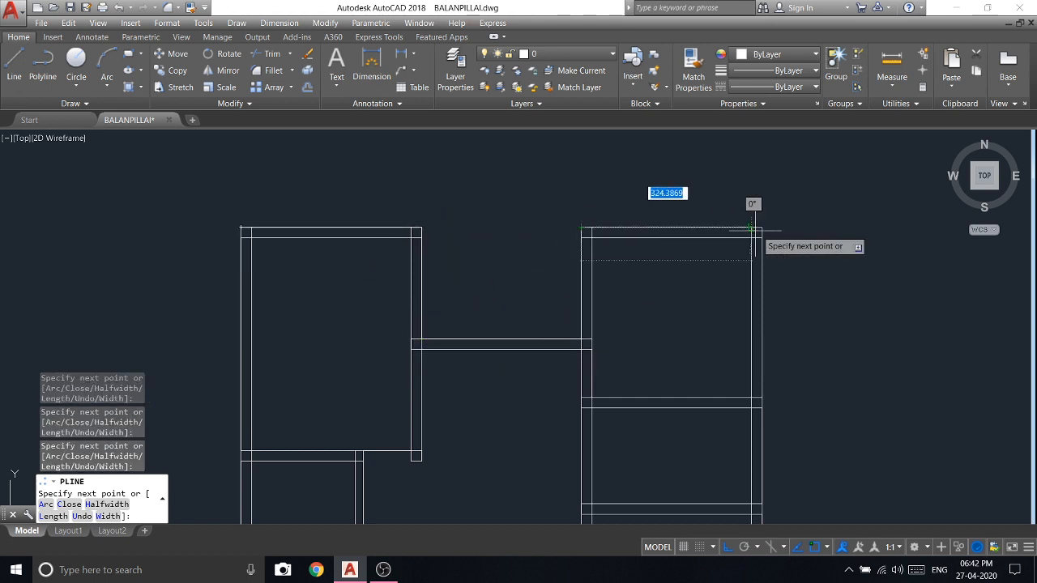
{"action": "left_click", "coordinate": [761, 227]}
Step: Trace the rest of the outer outline down the right side, above the front strip and around the lower-left step, closing it at the start corner
{"action": "scroll", "coordinate": [754, 222], "scroll_direction": "down", "scroll_amount": 7}
{"action": "scroll", "coordinate": [751, 298], "scroll_direction": "up", "scroll_amount": 5}
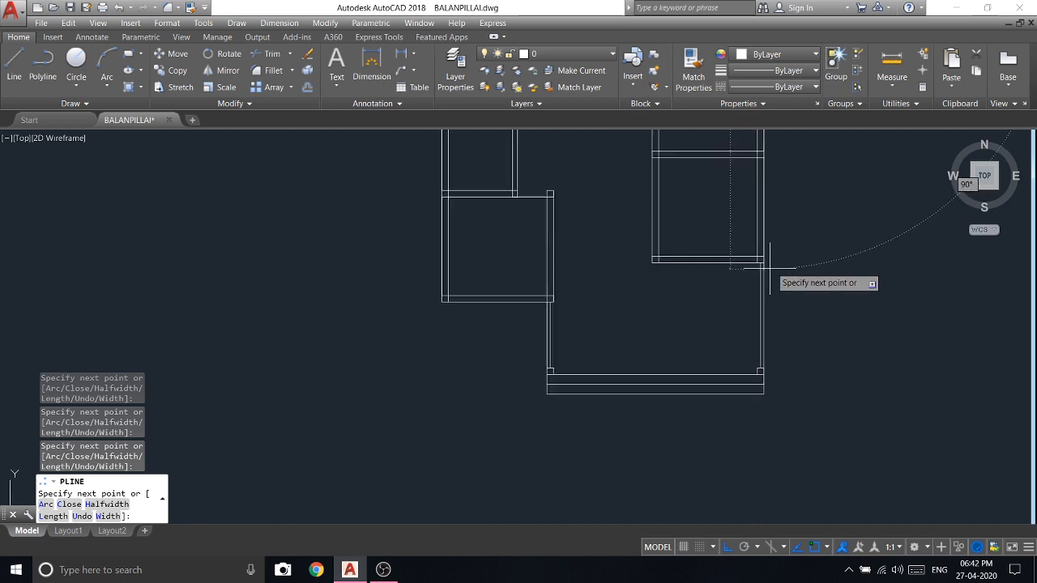
{"action": "scroll", "coordinate": [764, 356], "scroll_direction": "up", "scroll_amount": 2}
{"action": "left_click", "coordinate": [754, 372]}
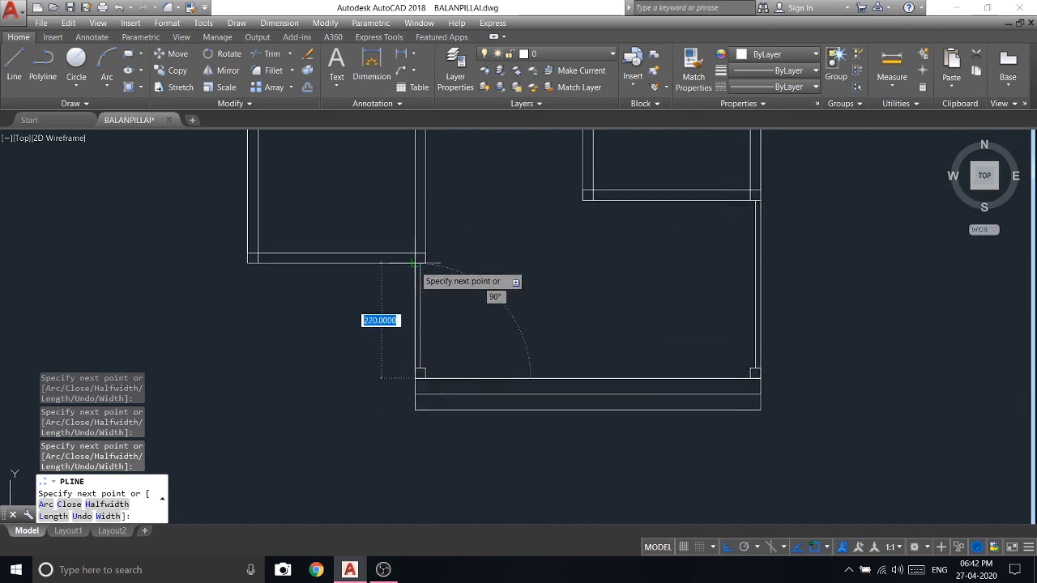
{"action": "left_click", "coordinate": [247, 262]}
{"action": "scroll", "coordinate": [324, 275], "scroll_direction": "down", "scroll_amount": 5}
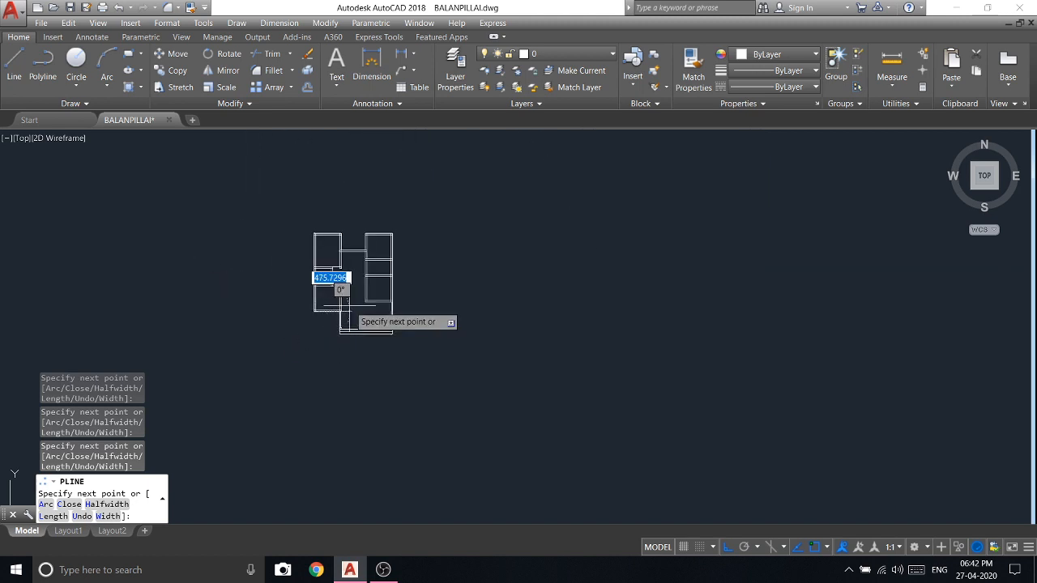
{"action": "scroll", "coordinate": [308, 227], "scroll_direction": "up", "scroll_amount": 6}
{"action": "left_click", "coordinate": [363, 203]}
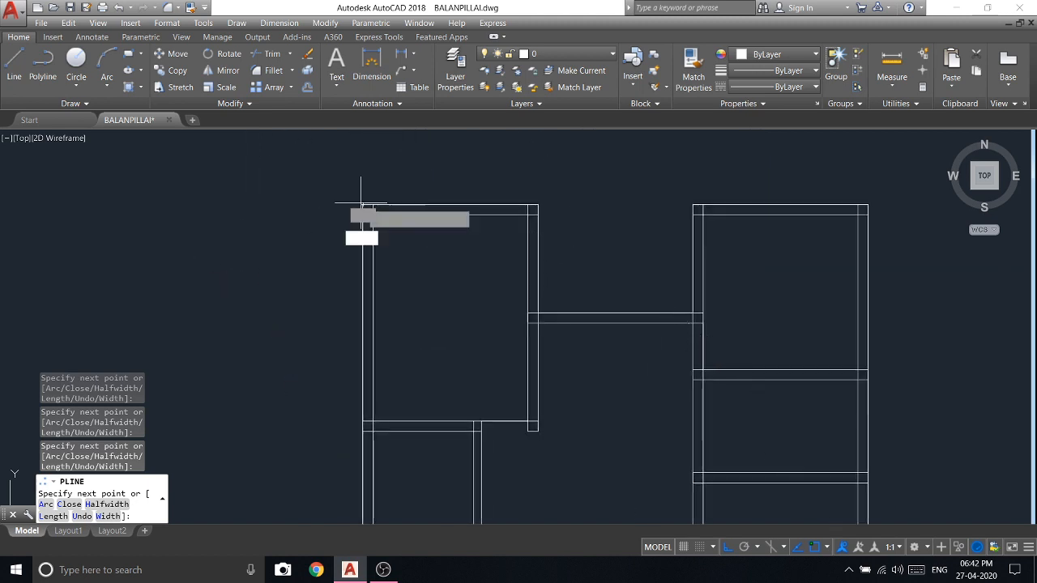
{"action": "right_click", "coordinate": [361, 202]}
{"action": "left_click", "coordinate": [394, 211]}
Step: Move the traced outline horizontally into the empty space to the left of the plan
{"action": "scroll", "coordinate": [435, 221], "scroll_direction": "down", "scroll_amount": 6}
{"action": "scroll", "coordinate": [489, 225], "scroll_direction": "up", "scroll_amount": 4}
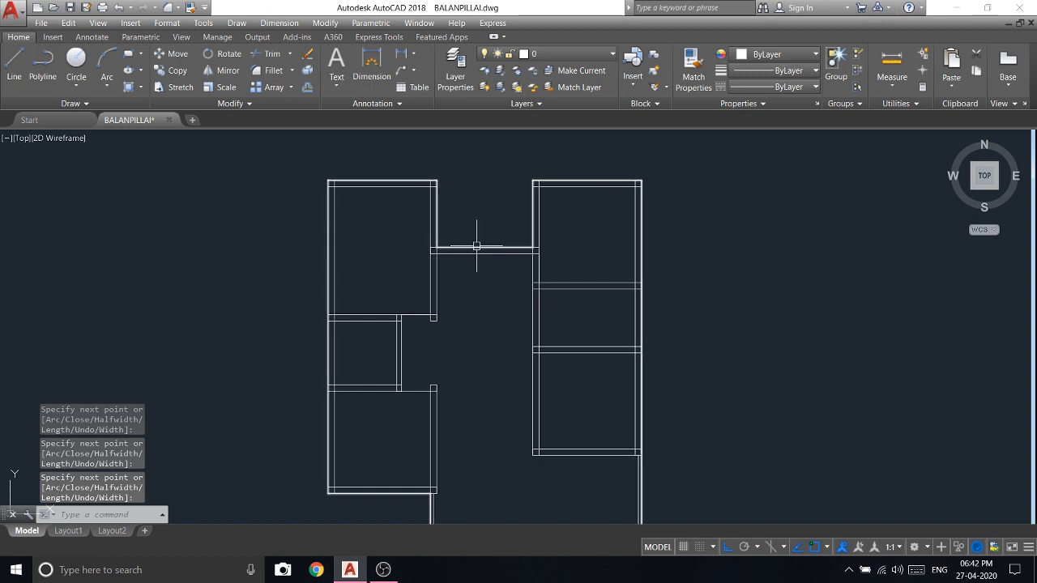
{"action": "left_click", "coordinate": [475, 239]}
{"action": "right_click", "coordinate": [477, 238]}
{"action": "left_click", "coordinate": [532, 299]}
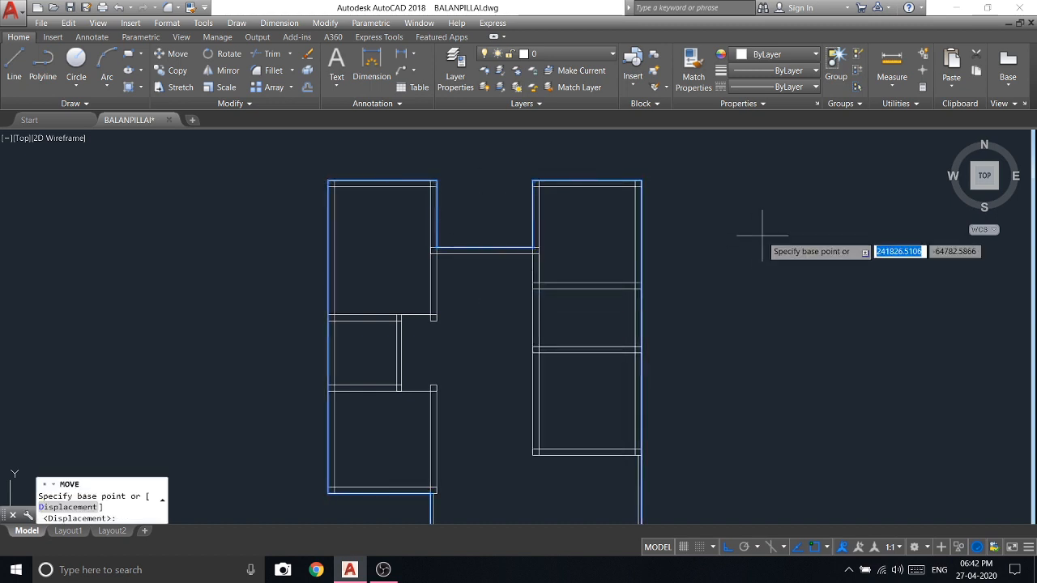
{"action": "scroll", "coordinate": [753, 220], "scroll_direction": "down", "scroll_amount": 3}
{"action": "left_click", "coordinate": [770, 205]}
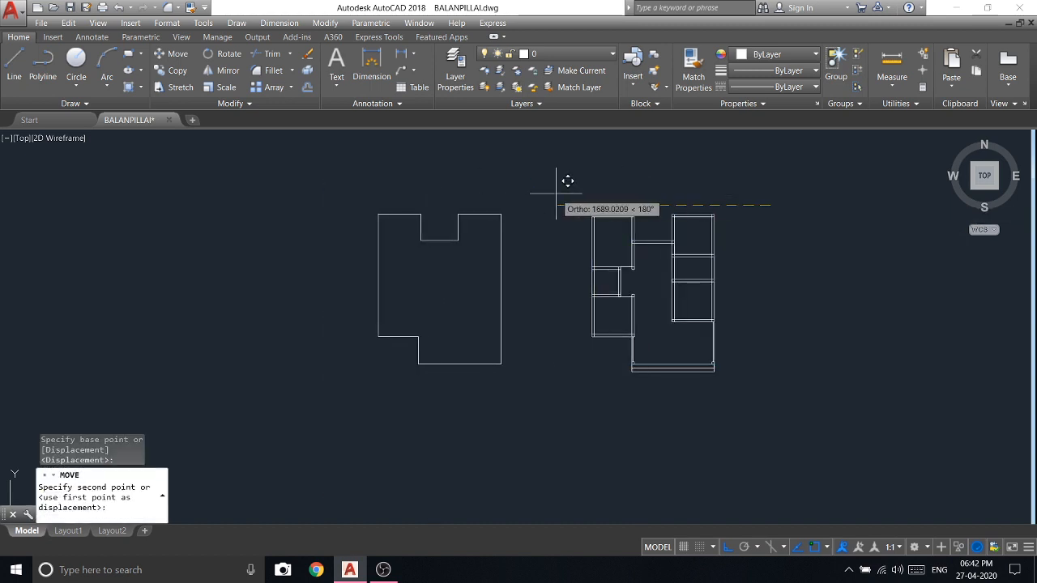
{"action": "left_click", "coordinate": [604, 186]}
Step: Offset the moved outline 60 outward
{"action": "scroll", "coordinate": [583, 224], "scroll_direction": "up", "scroll_amount": 2}
{"action": "scroll", "coordinate": [664, 300], "scroll_direction": "up", "scroll_amount": 2}
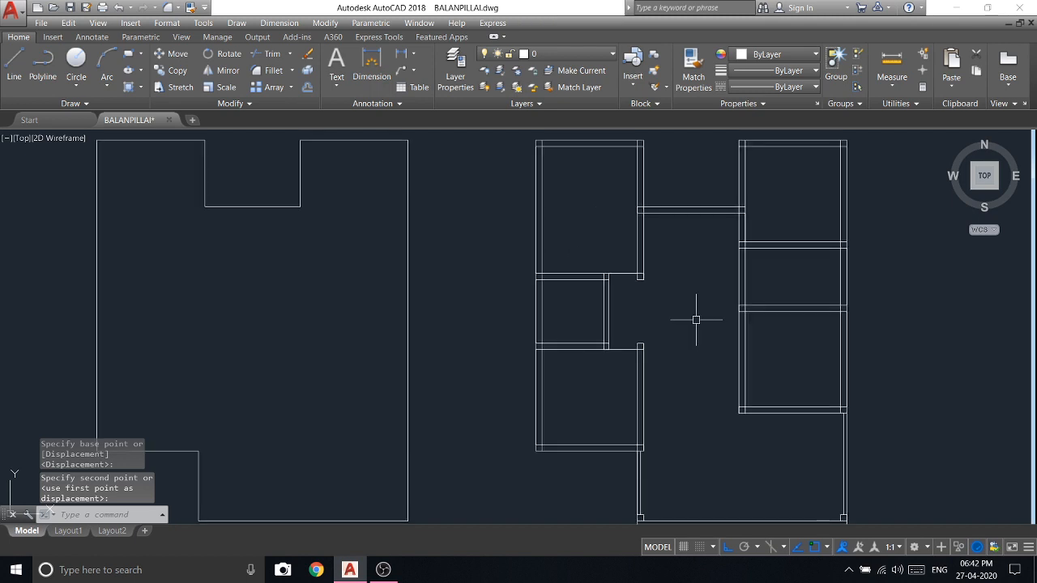
{"action": "scroll", "coordinate": [672, 320], "scroll_direction": "down", "scroll_amount": 2}
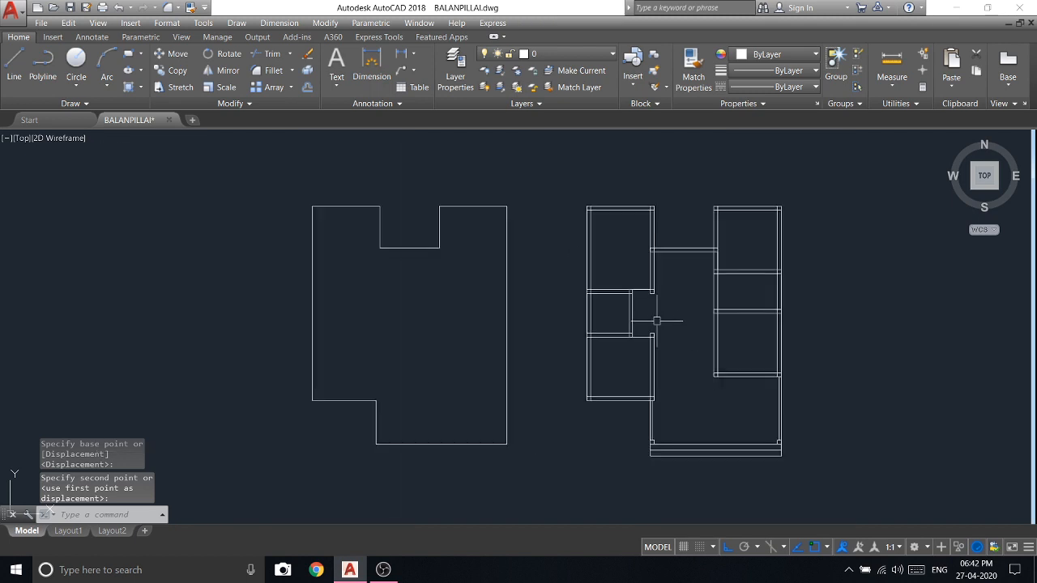
{"action": "left_click", "coordinate": [306, 87]}
{"action": "type", "text": "60"}
{"action": "key", "text": "Return"}
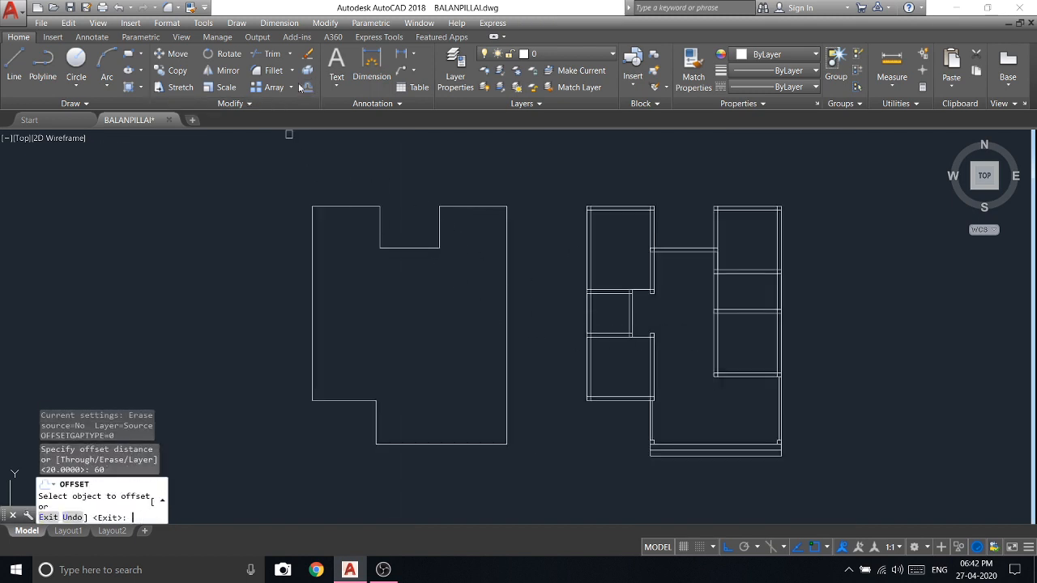
{"action": "left_click", "coordinate": [361, 205]}
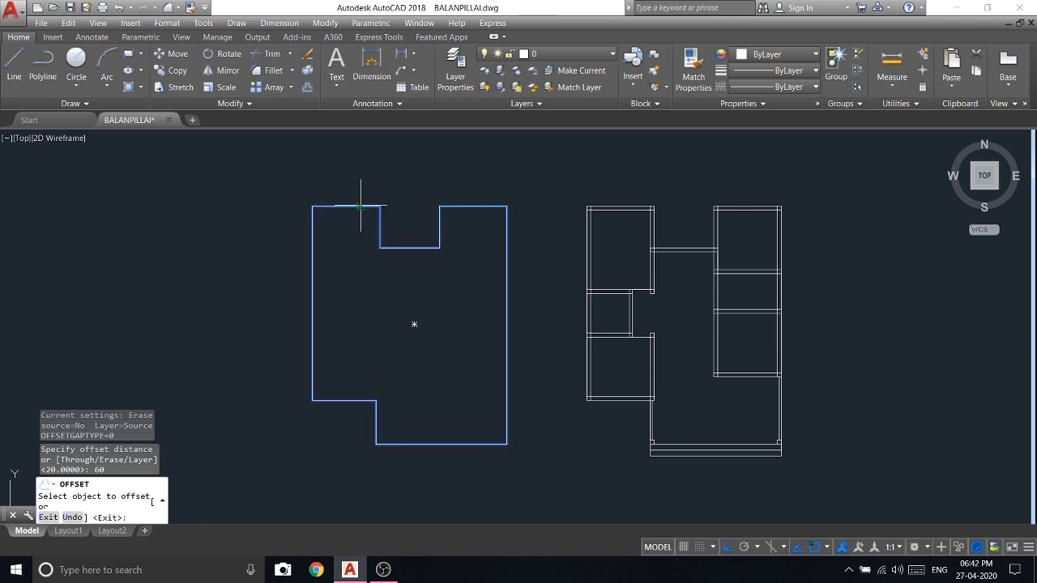
{"action": "left_click", "coordinate": [375, 153]}
{"action": "right_click", "coordinate": [377, 155]}
{"action": "left_click", "coordinate": [417, 162]}
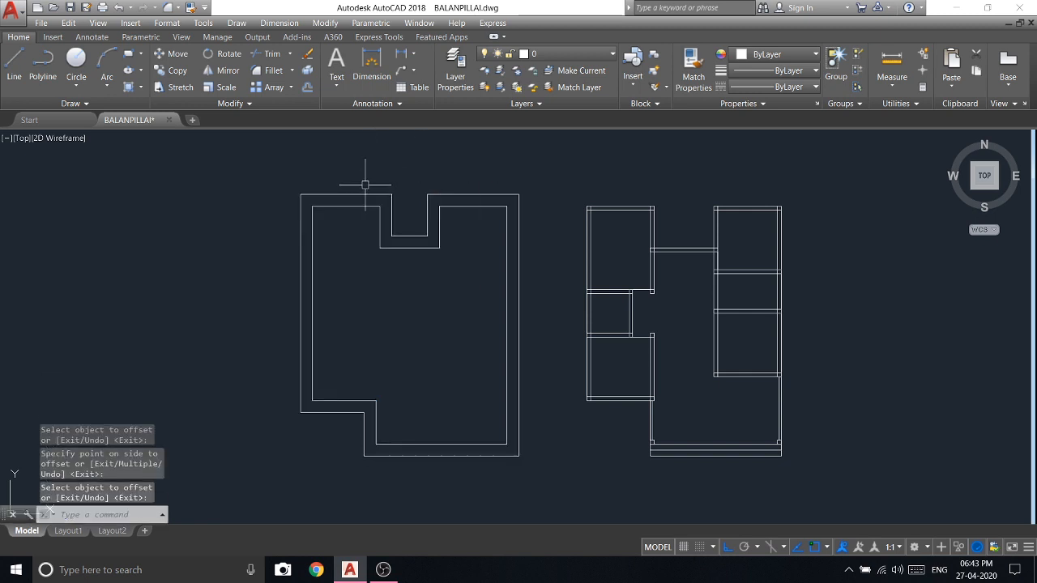
Step: Change the colour of the outer offset outline to purple
{"action": "left_click", "coordinate": [359, 193]}
{"action": "left_click", "coordinate": [792, 55]}
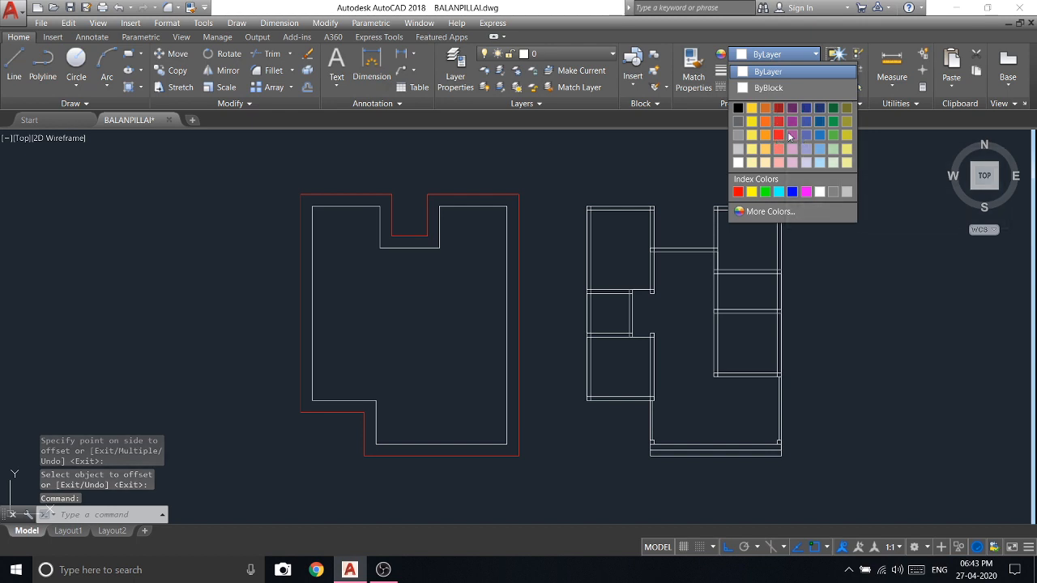
{"action": "left_click", "coordinate": [791, 135]}
{"action": "key", "text": "Escape"}
Step: Change the colour of the original traced outline to pale yellow 237,238,153
{"action": "left_click", "coordinate": [472, 206]}
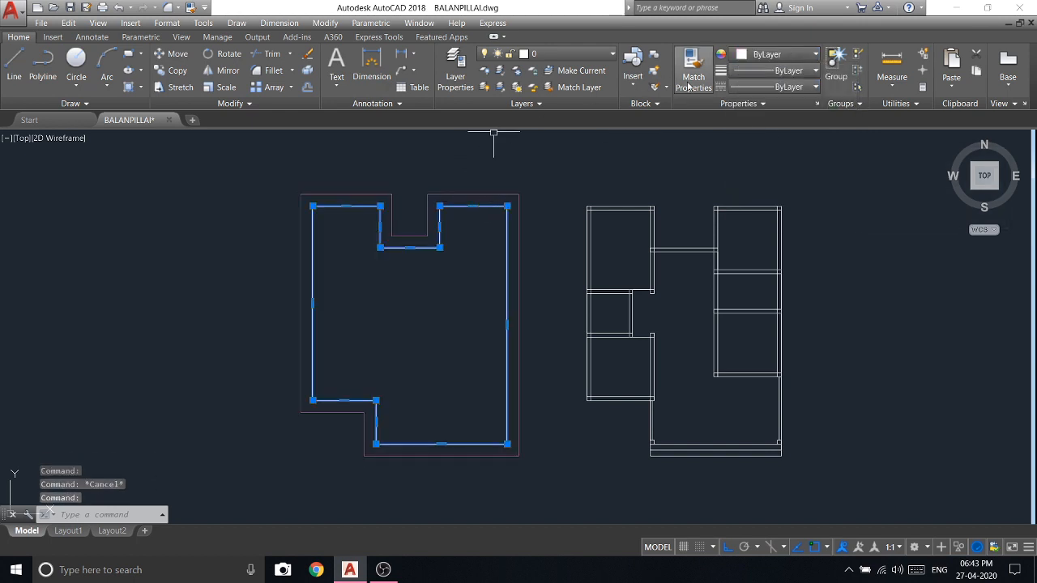
{"action": "left_click", "coordinate": [783, 55]}
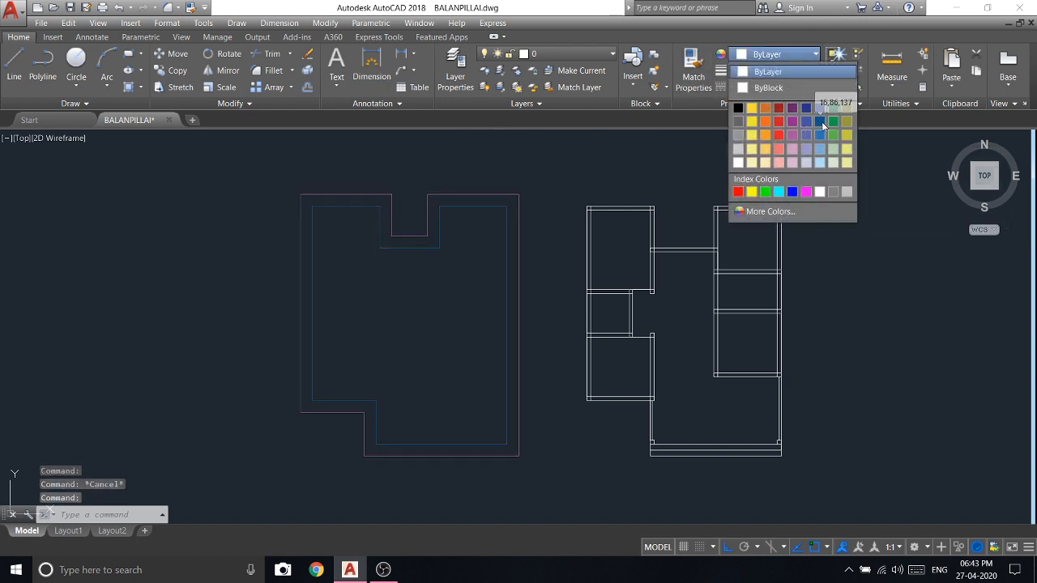
{"action": "left_click", "coordinate": [847, 163]}
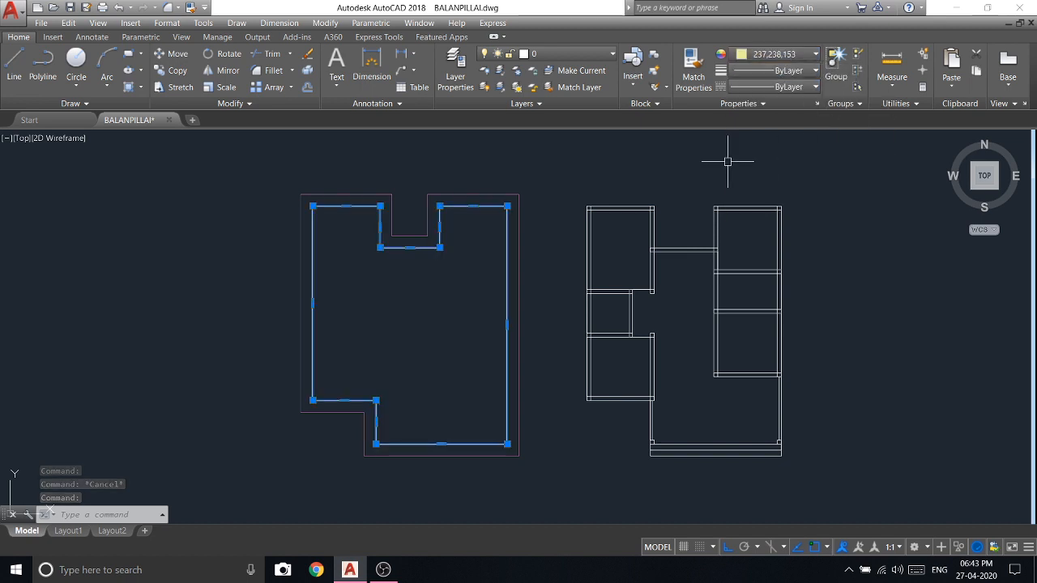
{"action": "key", "text": "Escape"}
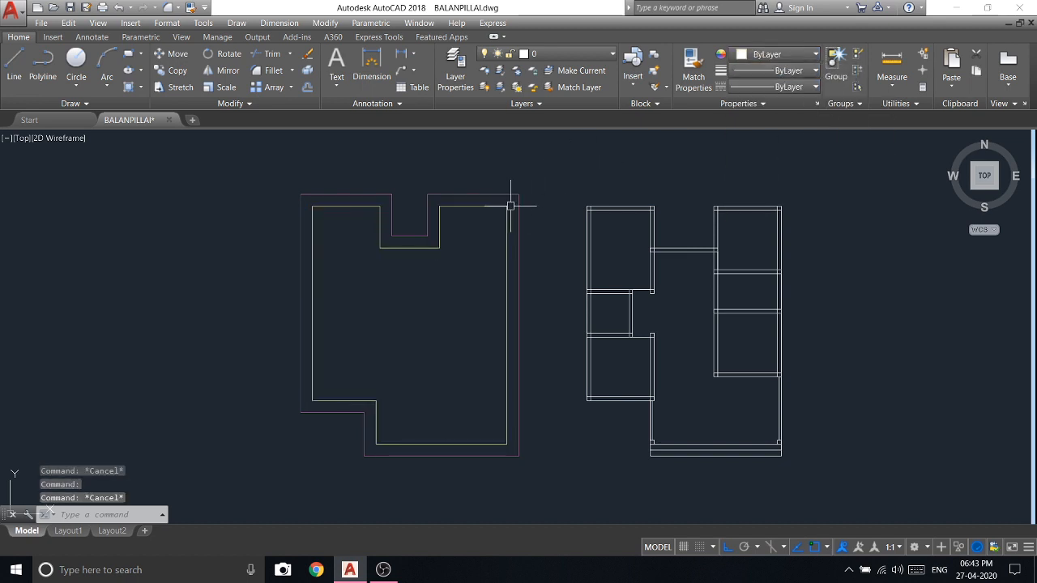
Step: Offset the pale yellow outline 15 inward
{"action": "left_click", "coordinate": [309, 94]}
{"action": "type", "text": "15"}
{"action": "key", "text": "Return"}
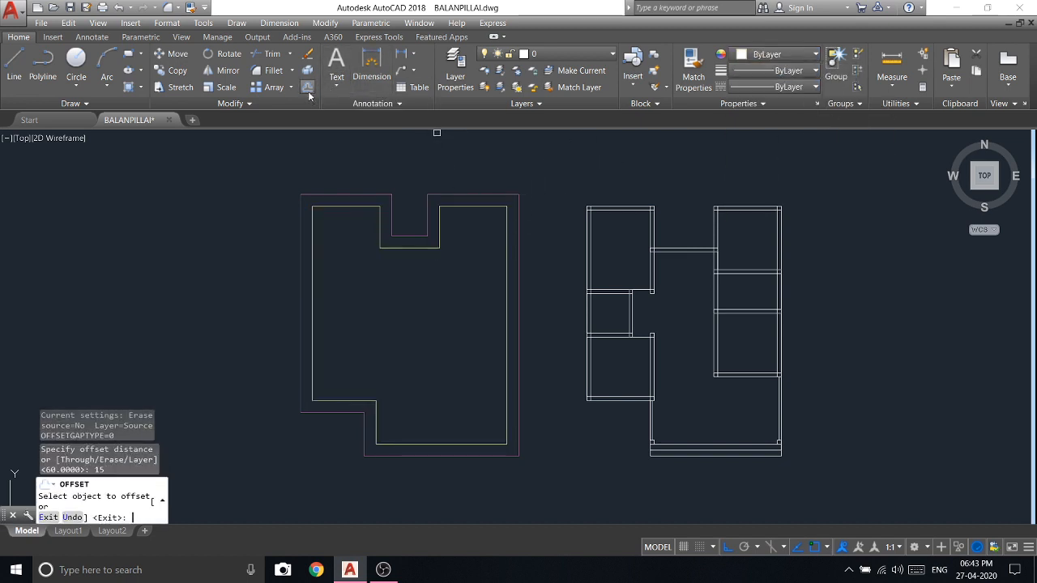
{"action": "left_click", "coordinate": [411, 249]}
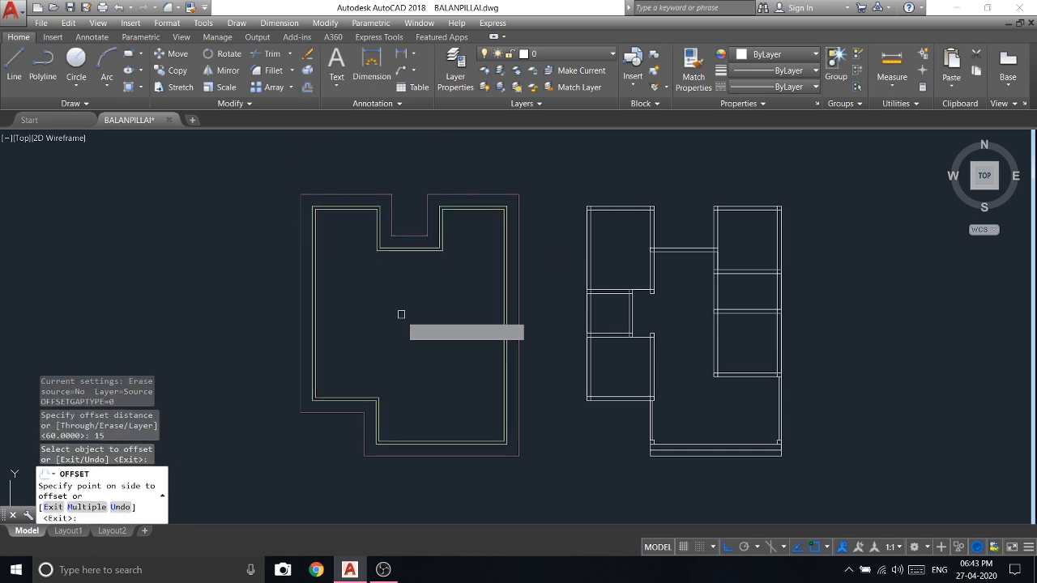
{"action": "left_click", "coordinate": [400, 313]}
{"action": "key", "text": "Escape"}
Step: Change the colour of the innermost outline to purple 147,39,143
{"action": "left_click", "coordinate": [352, 211]}
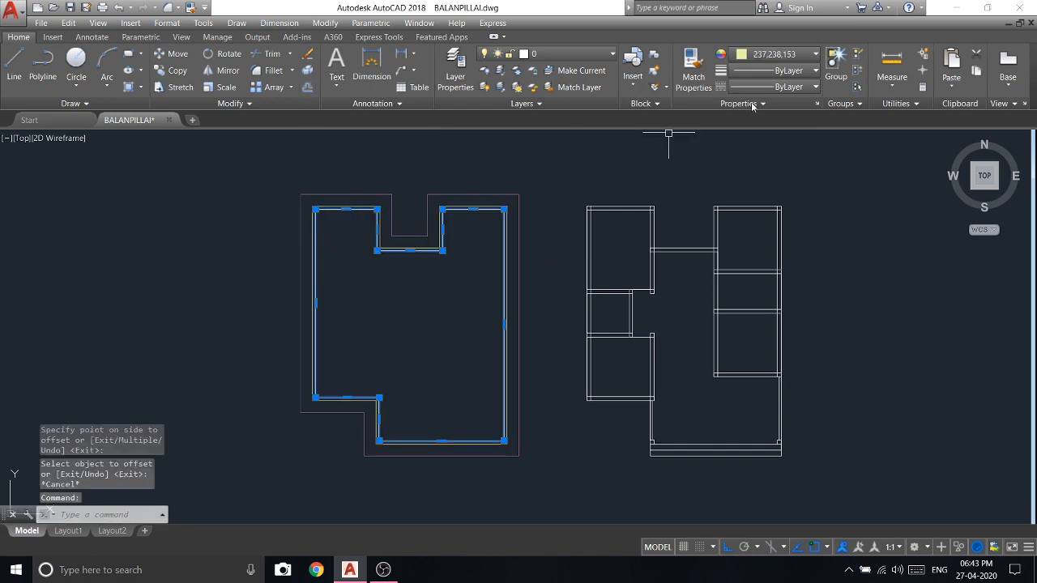
{"action": "left_click", "coordinate": [761, 55]}
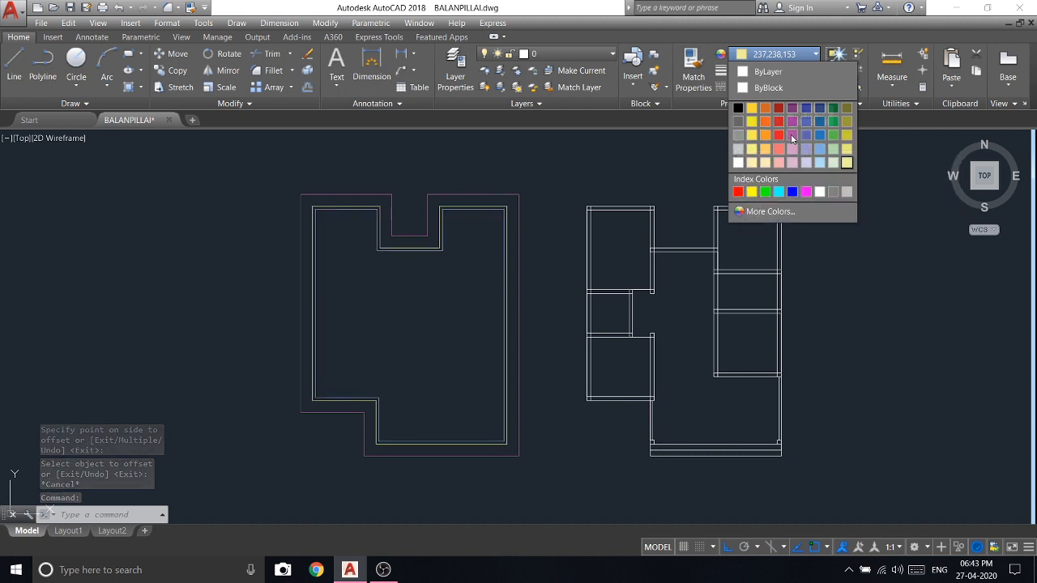
{"action": "key", "text": "Escape"}
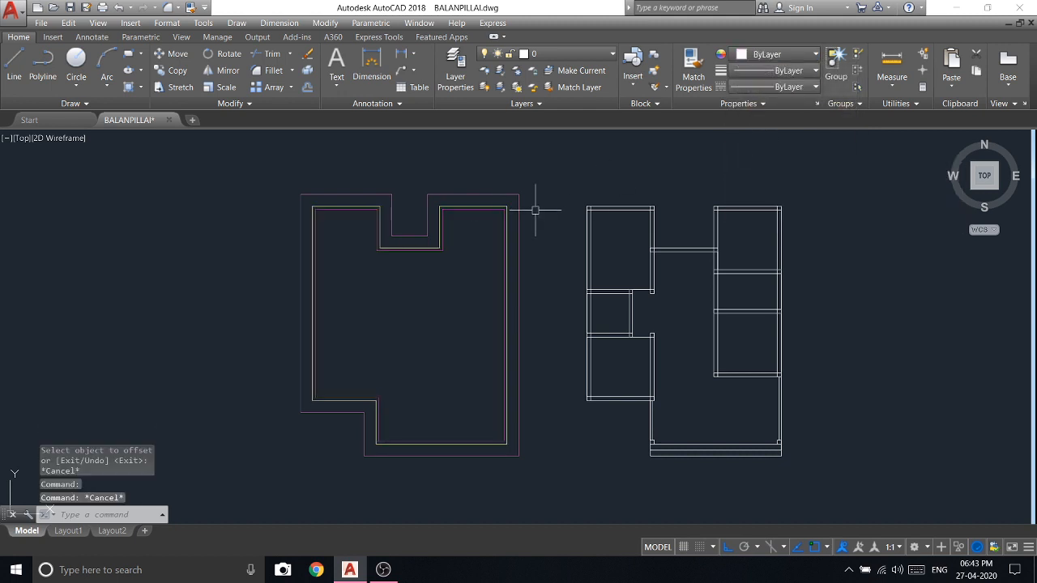
Step: Change the colour of the innermost outline to orange
{"action": "scroll", "coordinate": [491, 208], "scroll_direction": "up", "scroll_amount": 4}
{"action": "left_click", "coordinate": [494, 206]}
{"action": "left_click", "coordinate": [779, 55]}
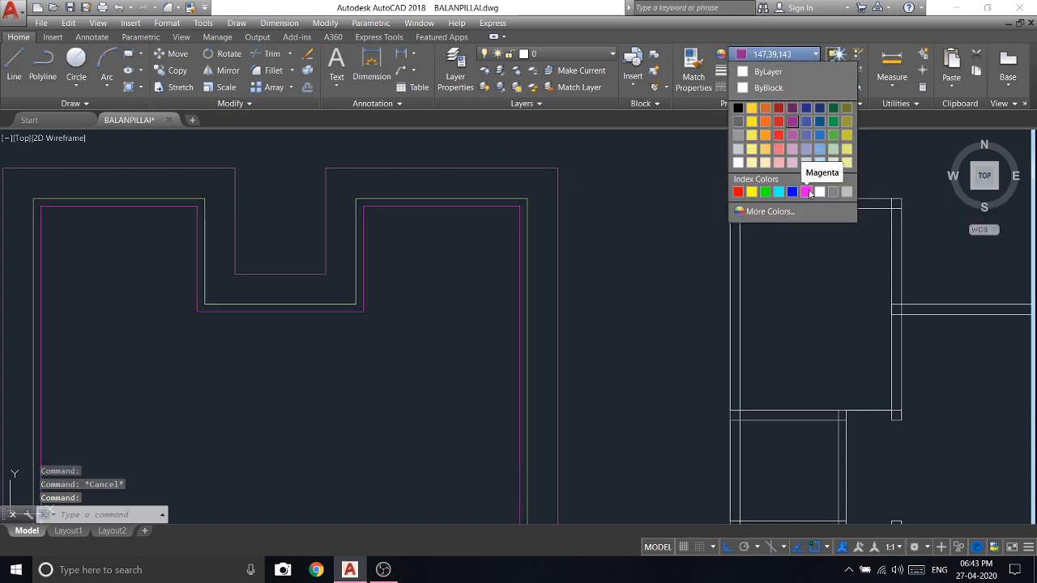
{"action": "left_click", "coordinate": [765, 126]}
{"action": "scroll", "coordinate": [320, 168], "scroll_direction": "down", "scroll_amount": 2}
{"action": "key", "text": "Escape"}
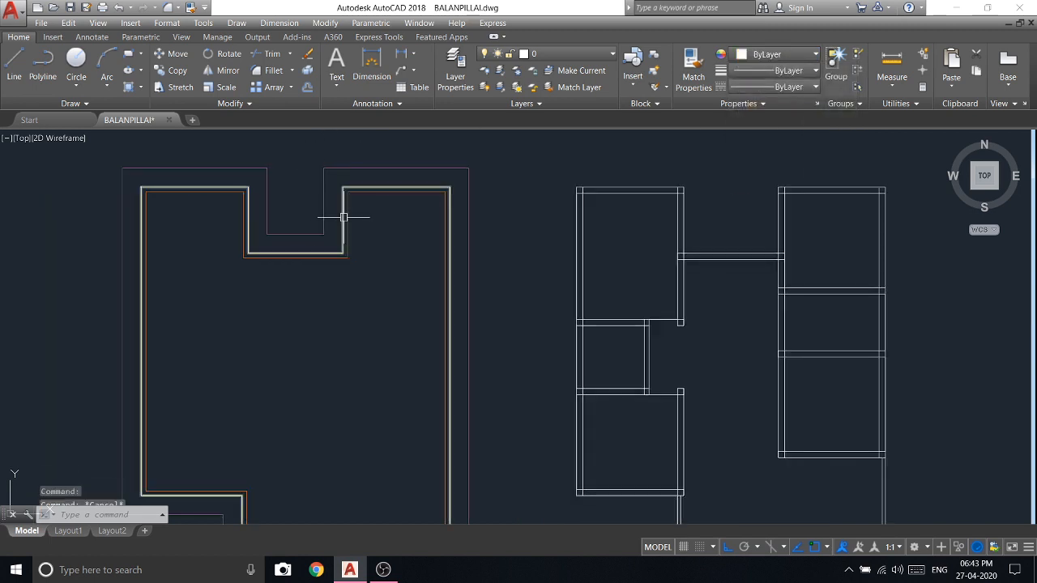
Step: Offset the innermost orange outline 15 inward repeatedly, each copy from the previous one, until the interior is filled with nested loops
{"action": "left_click", "coordinate": [308, 89]}
{"action": "key", "text": "Return"}
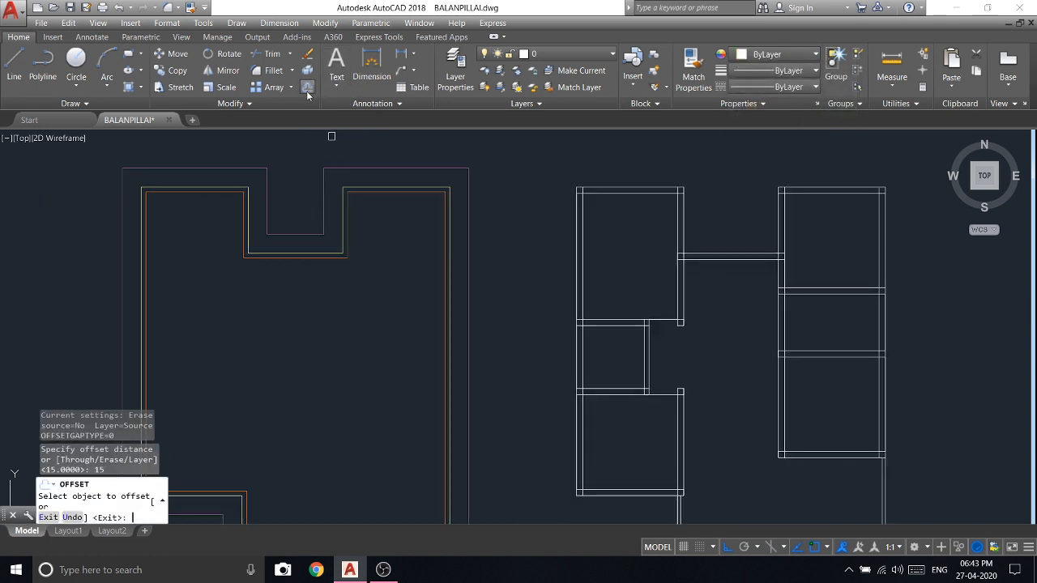
{"action": "scroll", "coordinate": [331, 270], "scroll_direction": "down", "scroll_amount": 2}
{"action": "scroll", "coordinate": [314, 227], "scroll_direction": "up", "scroll_amount": 5}
{"action": "left_click", "coordinate": [320, 179]}
{"action": "left_click", "coordinate": [292, 275]}
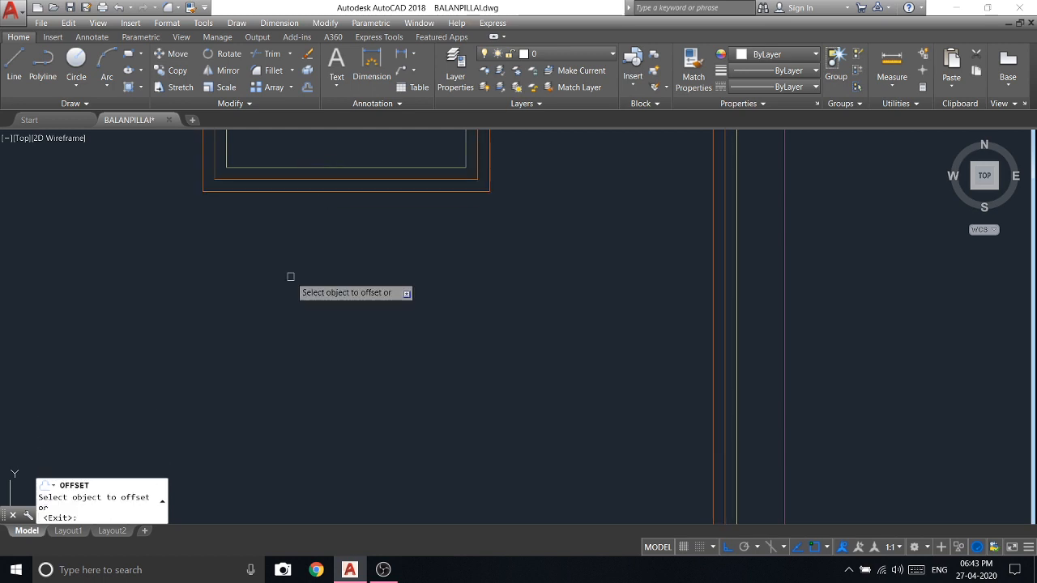
{"action": "left_click", "coordinate": [338, 192]}
{"action": "left_click", "coordinate": [334, 222]}
{"action": "left_click", "coordinate": [349, 202]}
{"action": "left_click", "coordinate": [338, 247]}
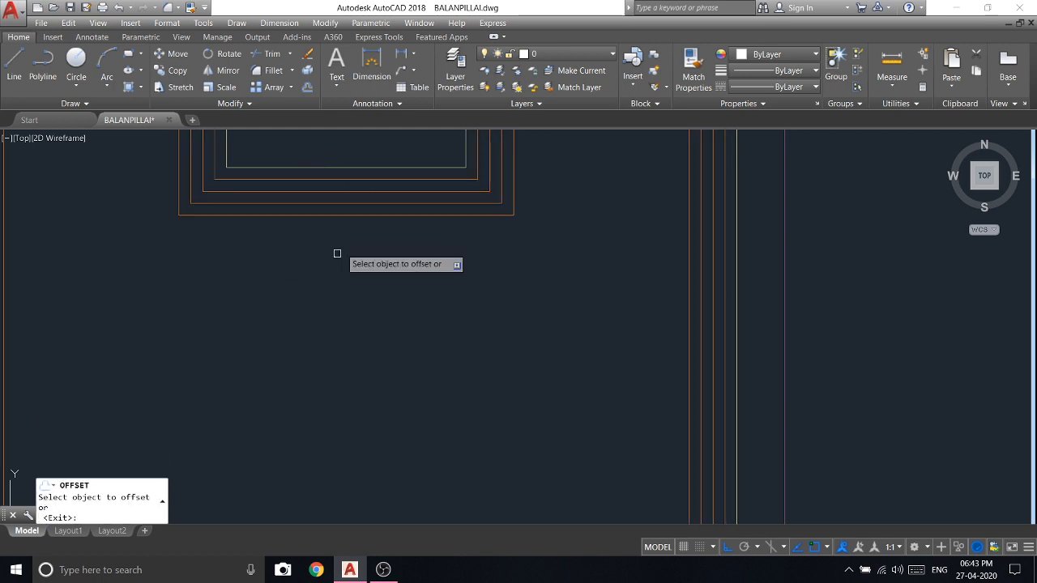
{"action": "left_click", "coordinate": [354, 215]}
{"action": "left_click", "coordinate": [354, 240]}
{"action": "left_click", "coordinate": [357, 227]}
{"action": "left_click", "coordinate": [348, 281]}
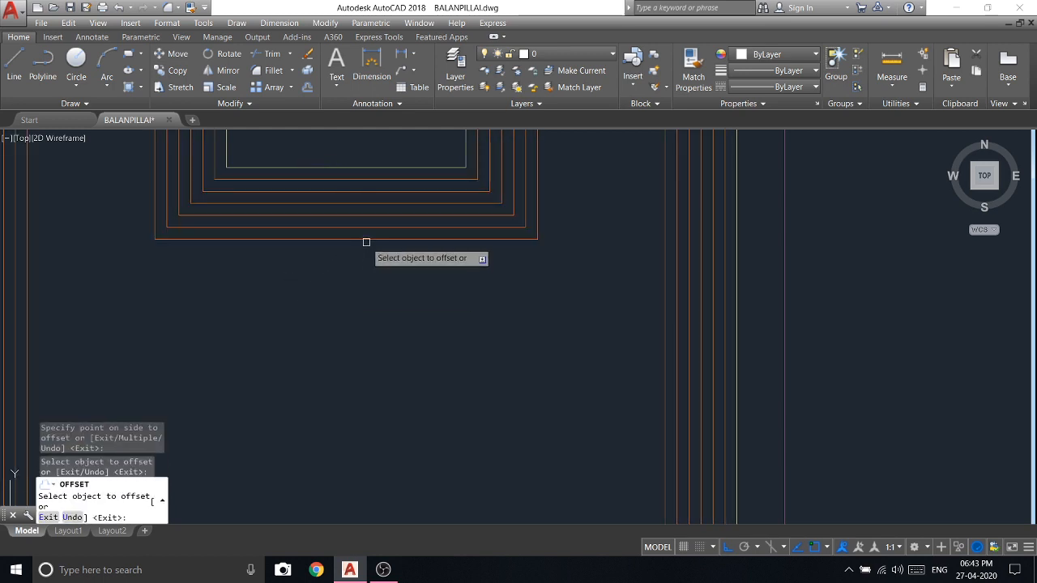
{"action": "left_click", "coordinate": [360, 238]}
{"action": "left_click", "coordinate": [344, 290]}
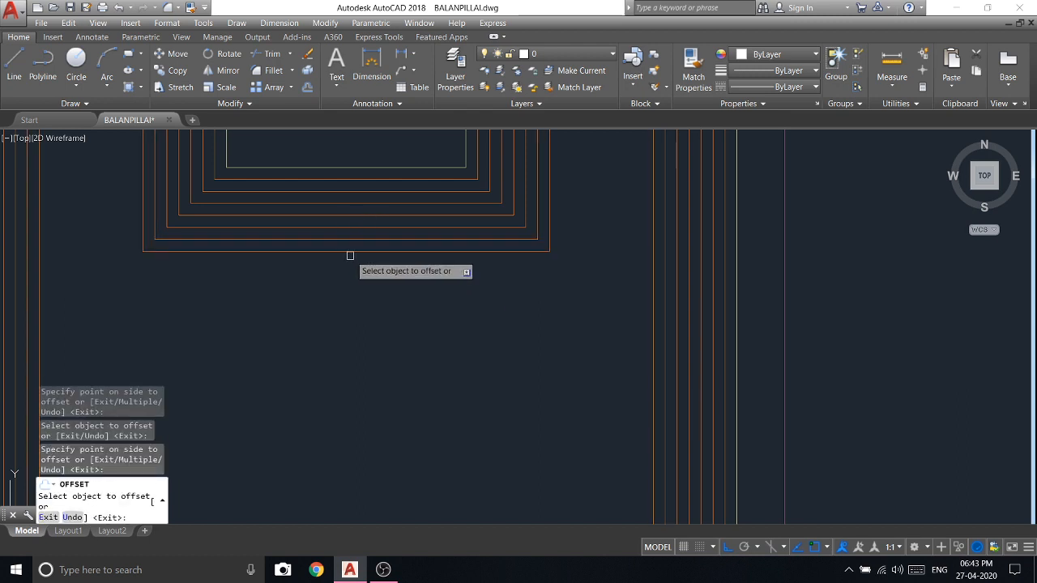
{"action": "left_click", "coordinate": [348, 251]}
{"action": "left_click", "coordinate": [345, 291]}
{"action": "left_click", "coordinate": [352, 263]}
{"action": "left_click", "coordinate": [351, 309]}
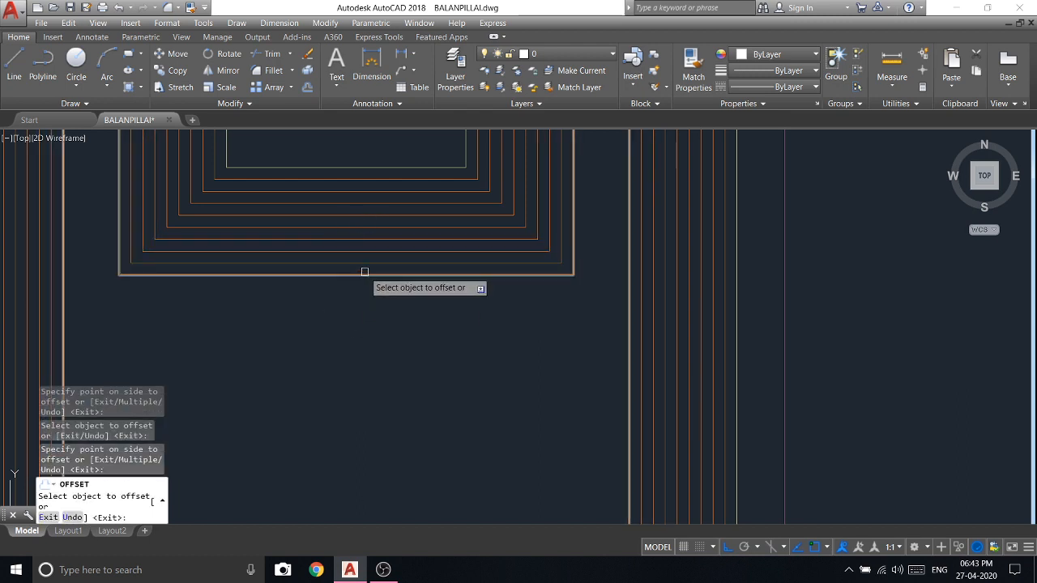
{"action": "left_click", "coordinate": [364, 274]}
{"action": "left_click", "coordinate": [349, 324]}
{"action": "left_click", "coordinate": [356, 285]}
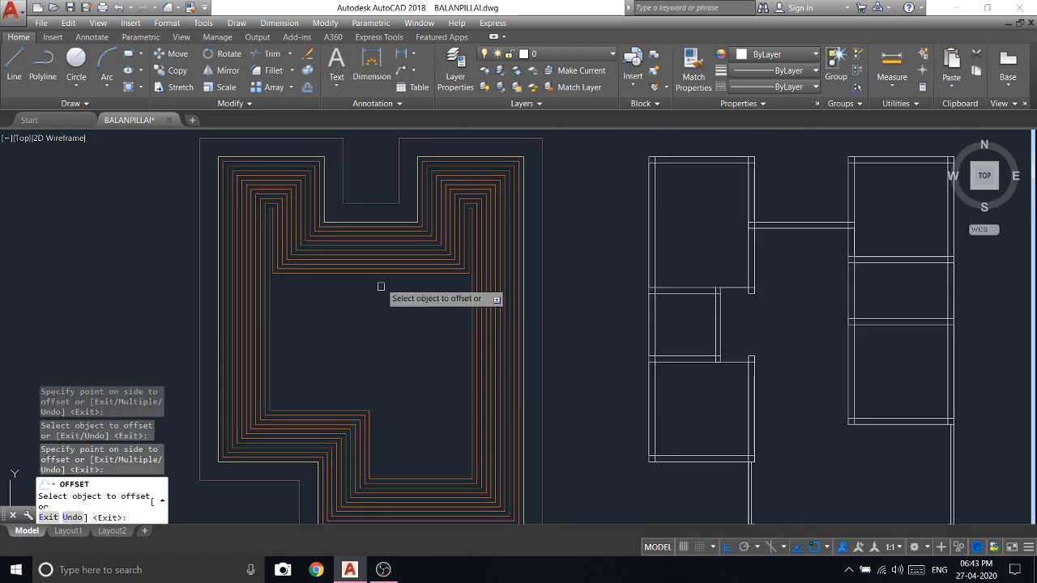
{"action": "left_click", "coordinate": [381, 284]}
{"action": "left_click", "coordinate": [379, 356]}
{"action": "left_click", "coordinate": [386, 278]}
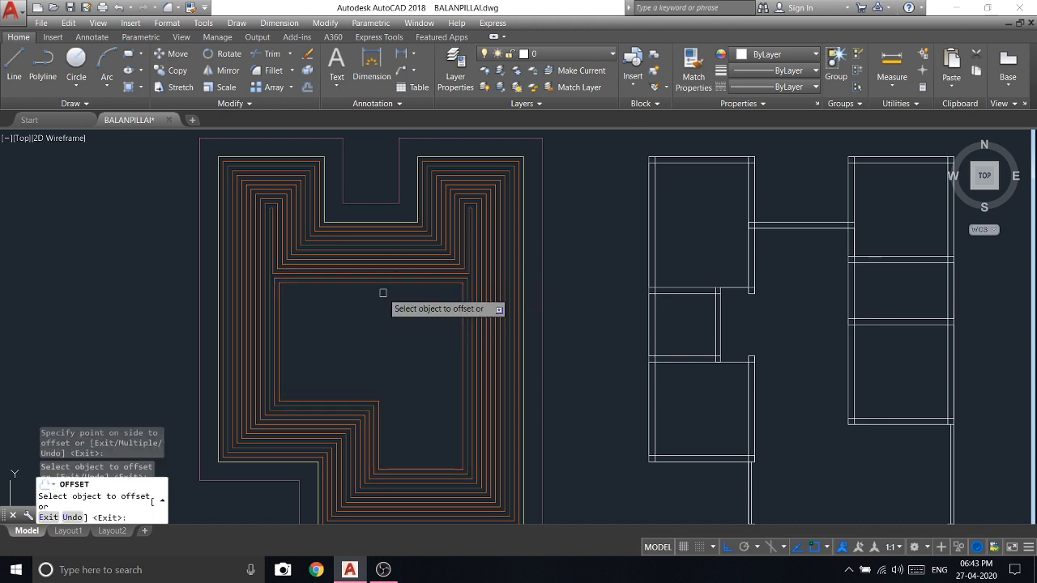
{"action": "left_click", "coordinate": [381, 362]}
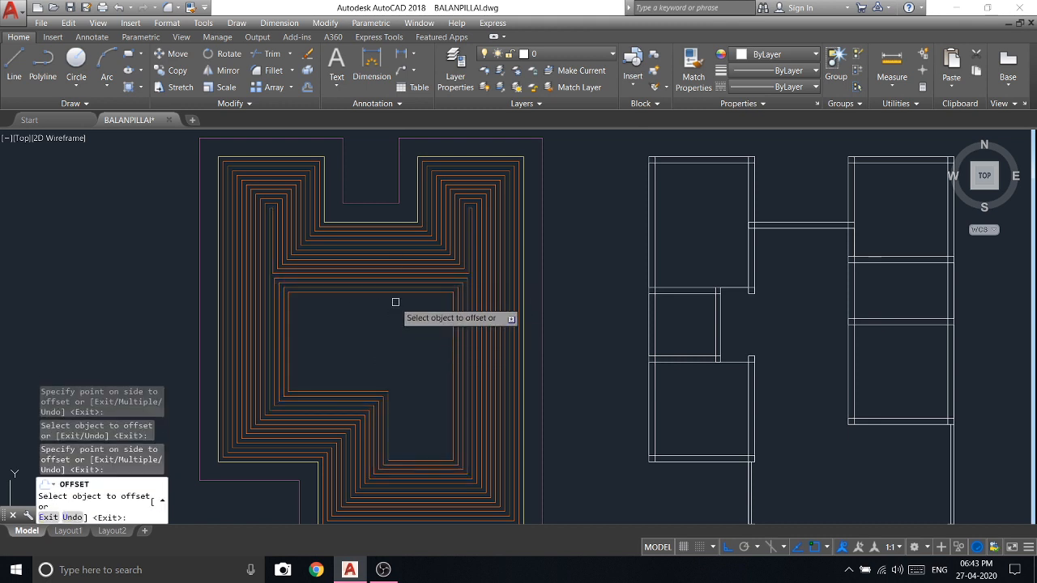
{"action": "scroll", "coordinate": [396, 297], "scroll_direction": "up", "scroll_amount": 4}
{"action": "left_click", "coordinate": [387, 296]}
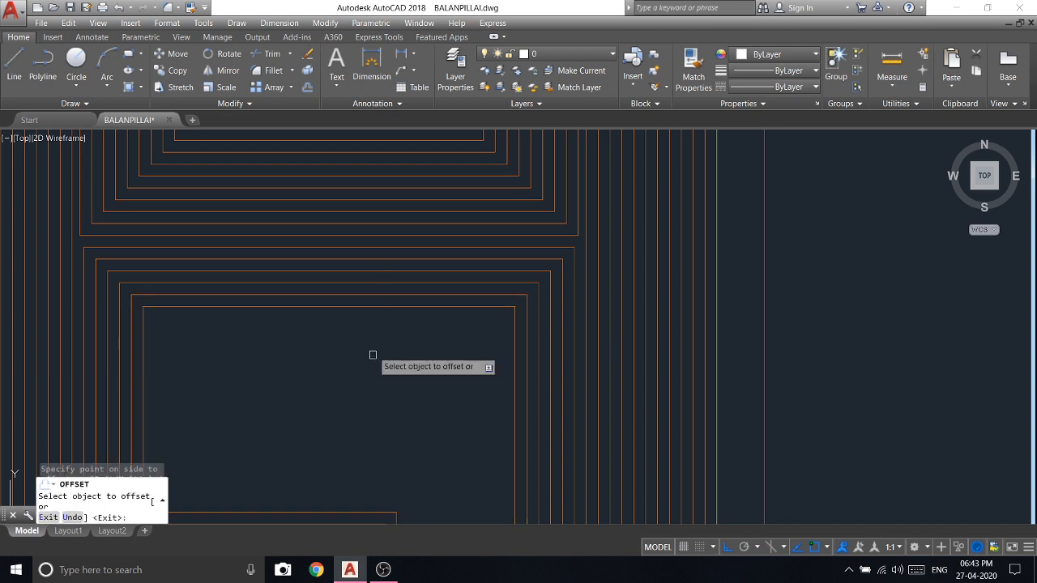
{"action": "left_click", "coordinate": [372, 357]}
{"action": "left_click", "coordinate": [383, 306]}
{"action": "left_click", "coordinate": [381, 356]}
{"action": "left_click", "coordinate": [386, 319]}
{"action": "left_click", "coordinate": [373, 347]}
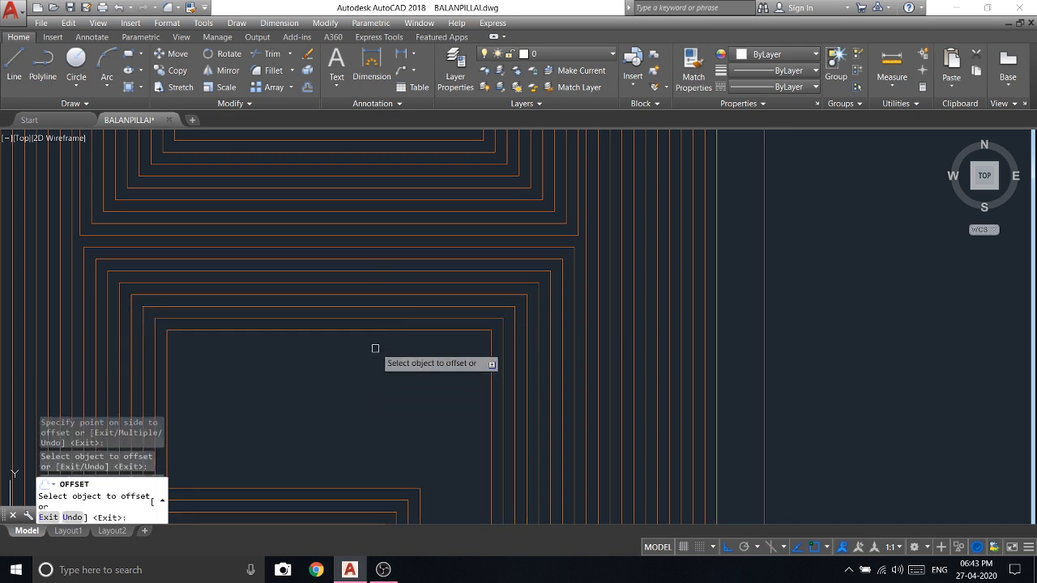
{"action": "left_click", "coordinate": [377, 331]}
{"action": "left_click", "coordinate": [374, 345]}
{"action": "left_click", "coordinate": [368, 343]}
{"action": "left_click", "coordinate": [356, 374]}
{"action": "left_click", "coordinate": [357, 354]}
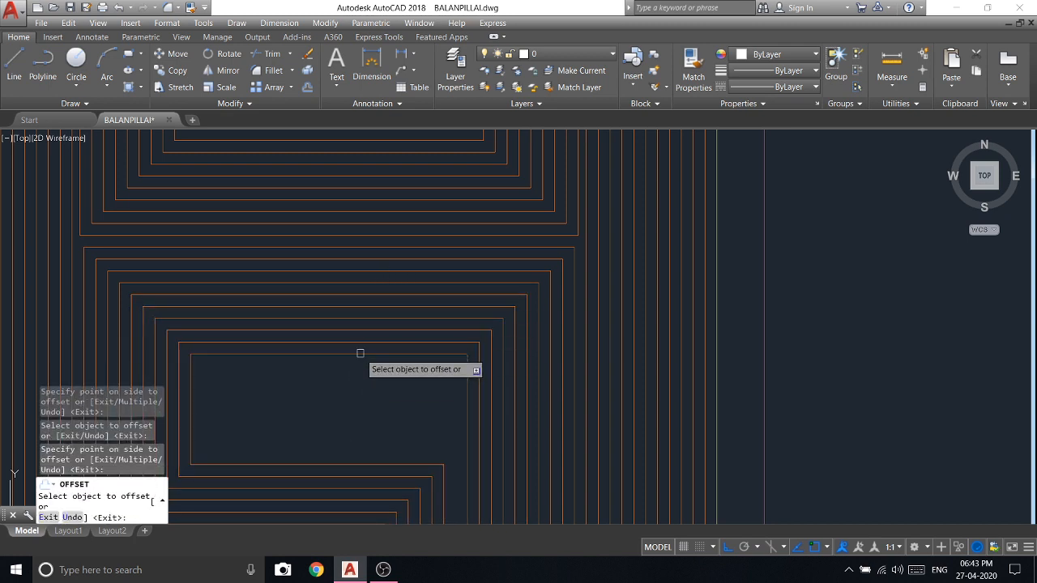
{"action": "left_click", "coordinate": [345, 375]}
{"action": "left_click", "coordinate": [345, 366]}
{"action": "left_click", "coordinate": [336, 380]}
{"action": "left_click", "coordinate": [335, 381]}
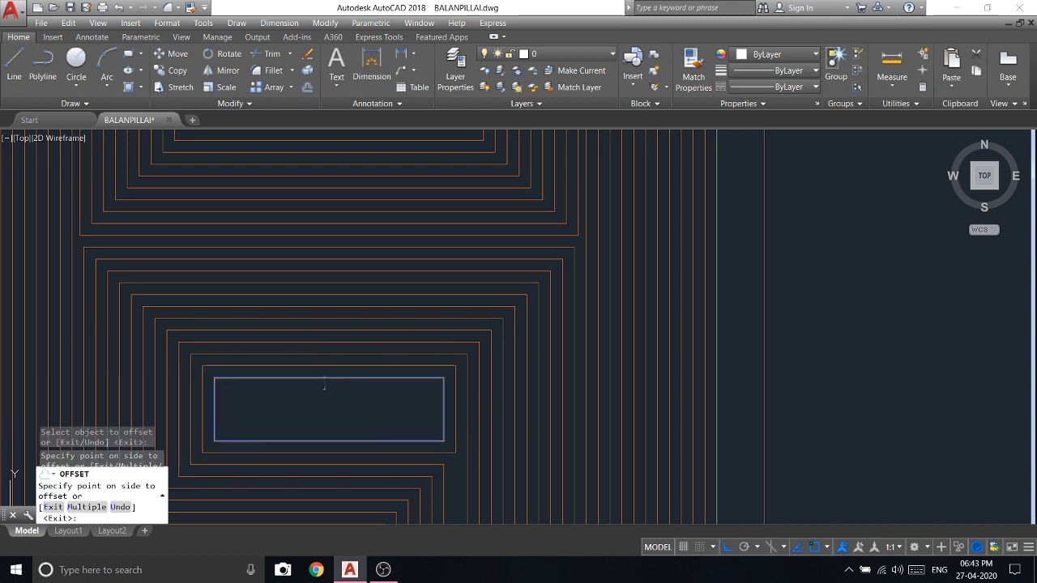
{"action": "left_click", "coordinate": [332, 384]}
{"action": "left_click", "coordinate": [332, 389]}
{"action": "left_click", "coordinate": [331, 407]}
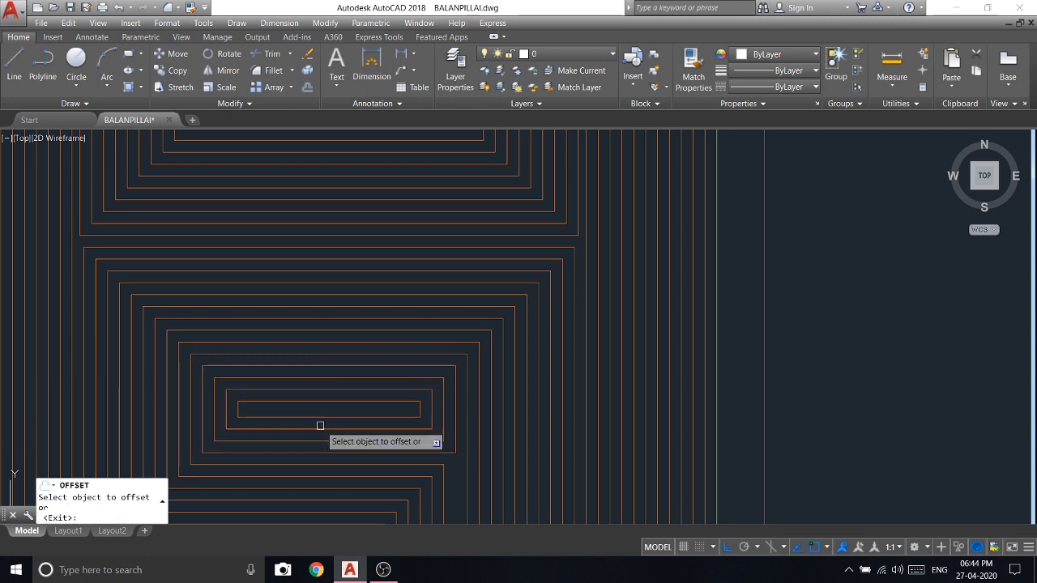
{"action": "scroll", "coordinate": [449, 368], "scroll_direction": "down", "scroll_amount": 5}
{"action": "right_click", "coordinate": [556, 212]}
{"action": "left_click", "coordinate": [567, 216]}
Step: Draw a diagonal line from the pale yellow outline's lower-left corner to the lower-left corner of the innermost rectangle
{"action": "scroll", "coordinate": [436, 420], "scroll_direction": "up", "scroll_amount": 6}
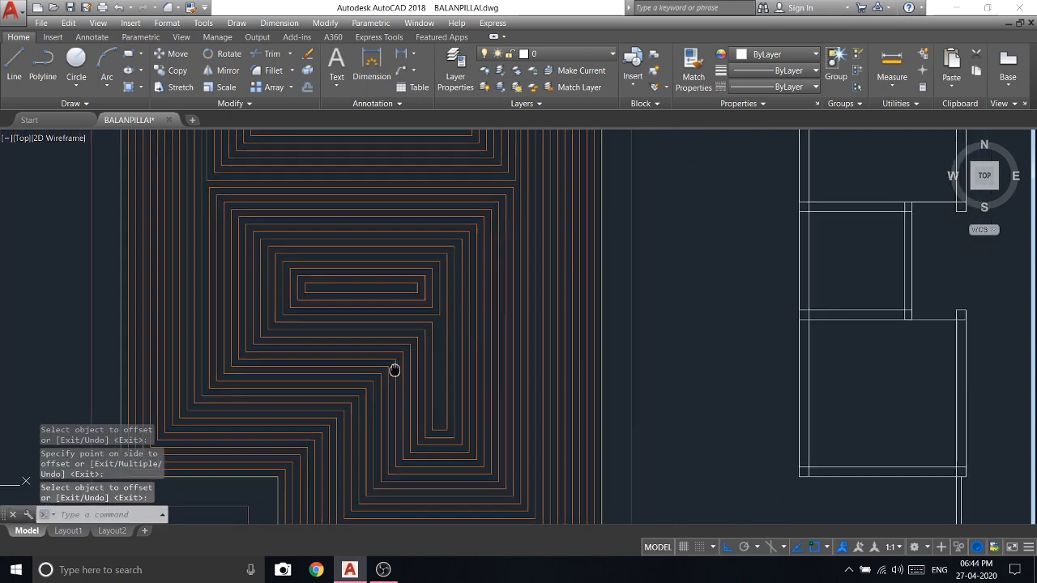
{"action": "scroll", "coordinate": [393, 366], "scroll_direction": "down", "scroll_amount": 5}
{"action": "scroll", "coordinate": [341, 292], "scroll_direction": "down", "scroll_amount": 2}
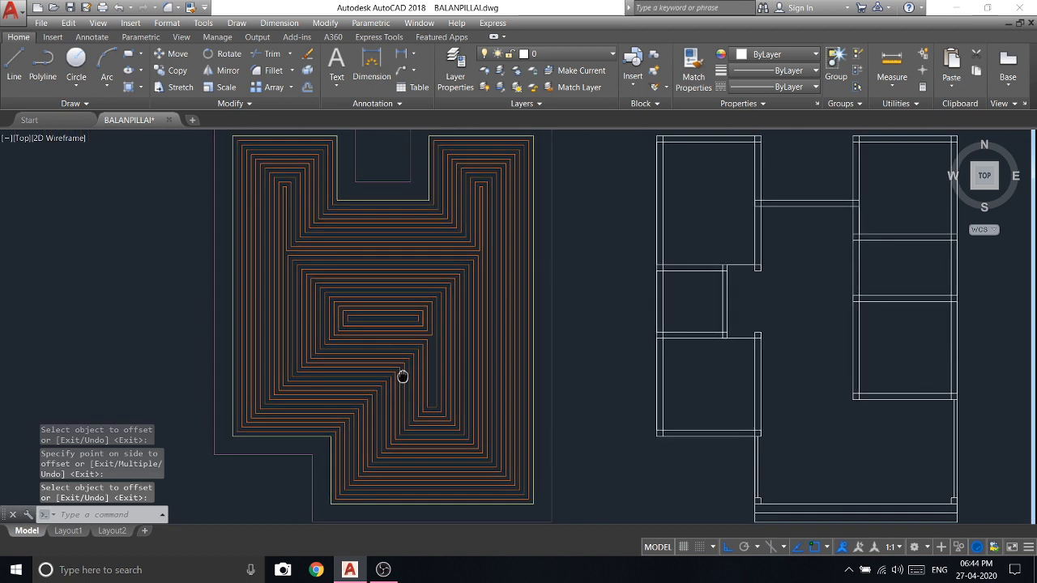
{"action": "scroll", "coordinate": [421, 249], "scroll_direction": "down", "scroll_amount": 1}
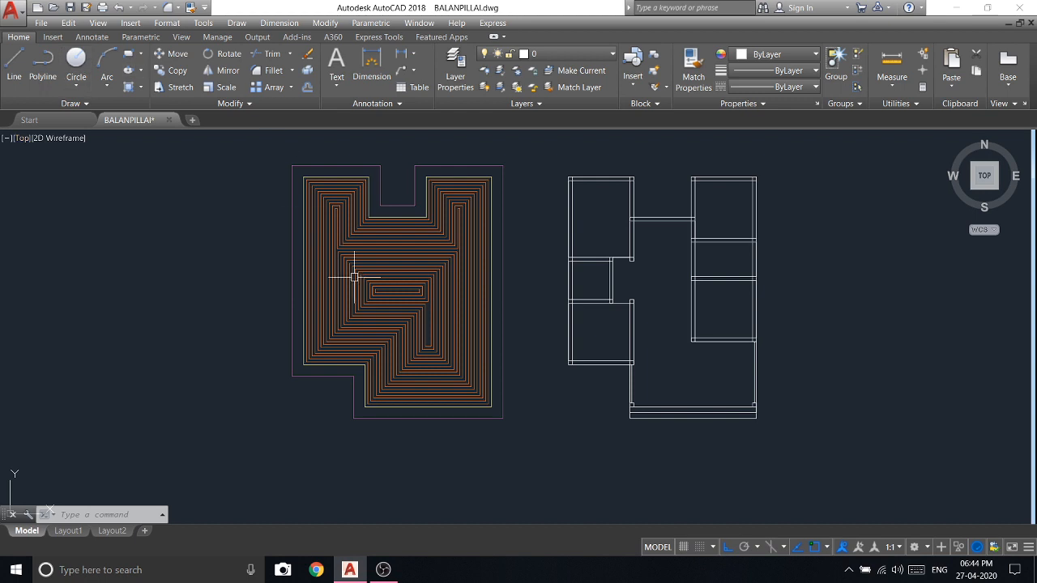
{"action": "left_click", "coordinate": [16, 65]}
{"action": "scroll", "coordinate": [316, 352], "scroll_direction": "up", "scroll_amount": 3}
{"action": "scroll", "coordinate": [316, 352], "scroll_direction": "up", "scroll_amount": 2}
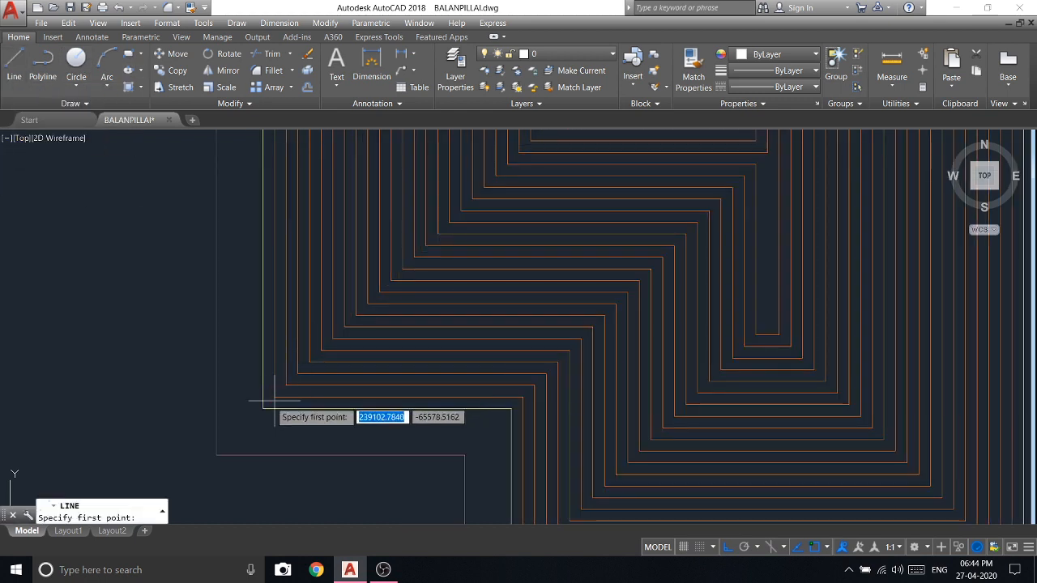
{"action": "left_click", "coordinate": [248, 412]}
{"action": "scroll", "coordinate": [324, 340], "scroll_direction": "down", "scroll_amount": 3}
{"action": "scroll", "coordinate": [414, 273], "scroll_direction": "up", "scroll_amount": 3}
{"action": "scroll", "coordinate": [414, 273], "scroll_direction": "up", "scroll_amount": 2}
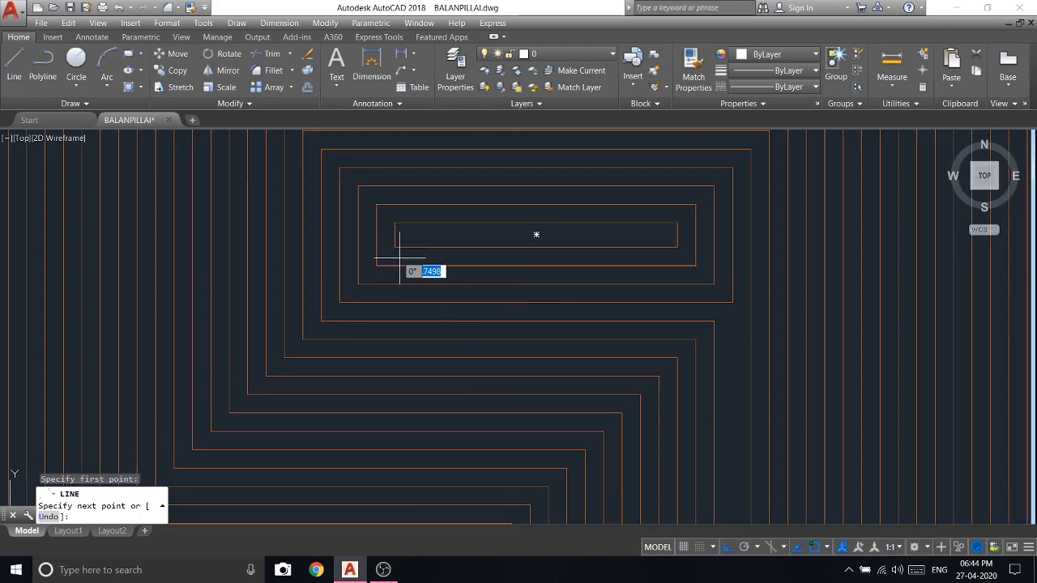
{"action": "left_click", "coordinate": [397, 246]}
{"action": "right_click", "coordinate": [397, 246]}
{"action": "left_click", "coordinate": [442, 254]}
Step: Draw a diagonal line from the innermost rectangle's upper-left corner to the upper-left corner of the outermost loop in the central group
{"action": "left_click", "coordinate": [16, 68]}
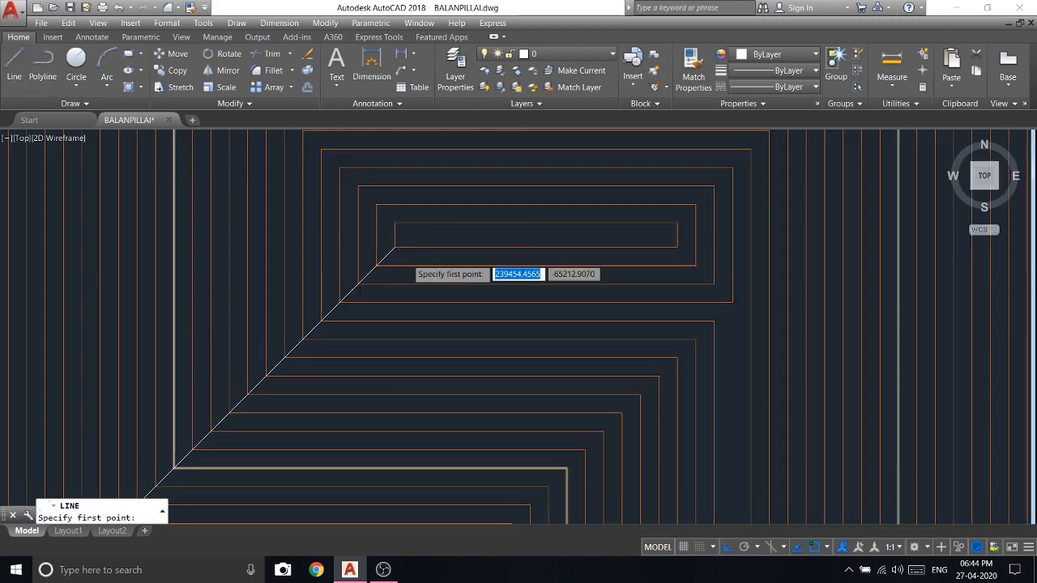
{"action": "scroll", "coordinate": [402, 256], "scroll_direction": "down", "scroll_amount": 2}
{"action": "left_click", "coordinate": [398, 236]}
{"action": "scroll", "coordinate": [389, 259], "scroll_direction": "up", "scroll_amount": 4}
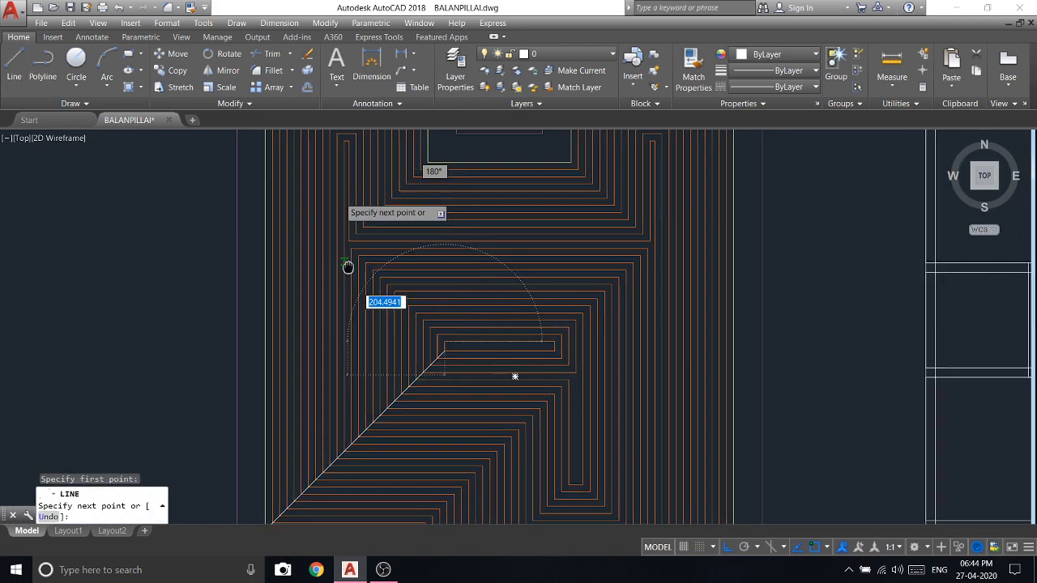
{"action": "scroll", "coordinate": [353, 310], "scroll_direction": "up", "scroll_amount": 3}
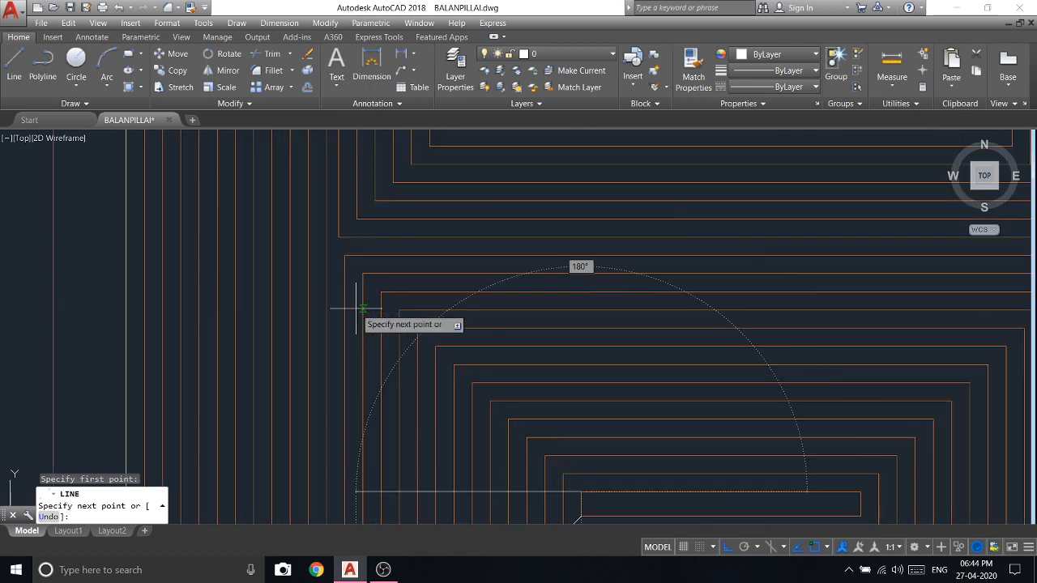
{"action": "left_click", "coordinate": [344, 256]}
{"action": "right_click", "coordinate": [344, 256]}
{"action": "left_click", "coordinate": [380, 256]}
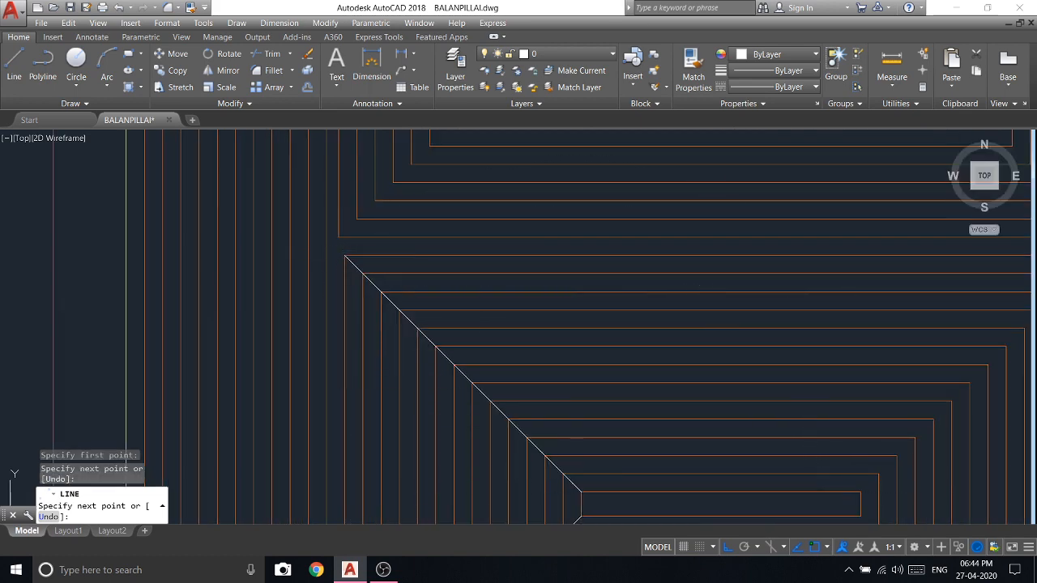
Step: Draw a diagonal line from the innermost rectangle's lower-right corner to the lower-right corner of the rectangle three loops outward
{"action": "left_click", "coordinate": [13, 65]}
{"action": "scroll", "coordinate": [537, 331], "scroll_direction": "down", "scroll_amount": 3}
{"action": "middle_click_drag", "start_coordinate": [537, 332], "coordinate": [338, 146]}
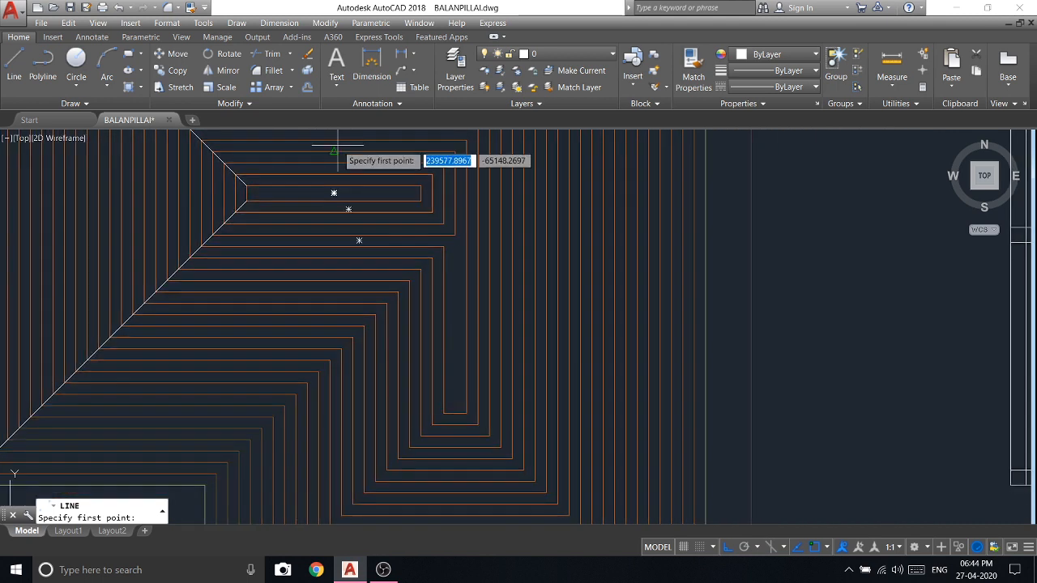
{"action": "scroll", "coordinate": [421, 203], "scroll_direction": "up", "scroll_amount": 2}
{"action": "left_click", "coordinate": [420, 202]}
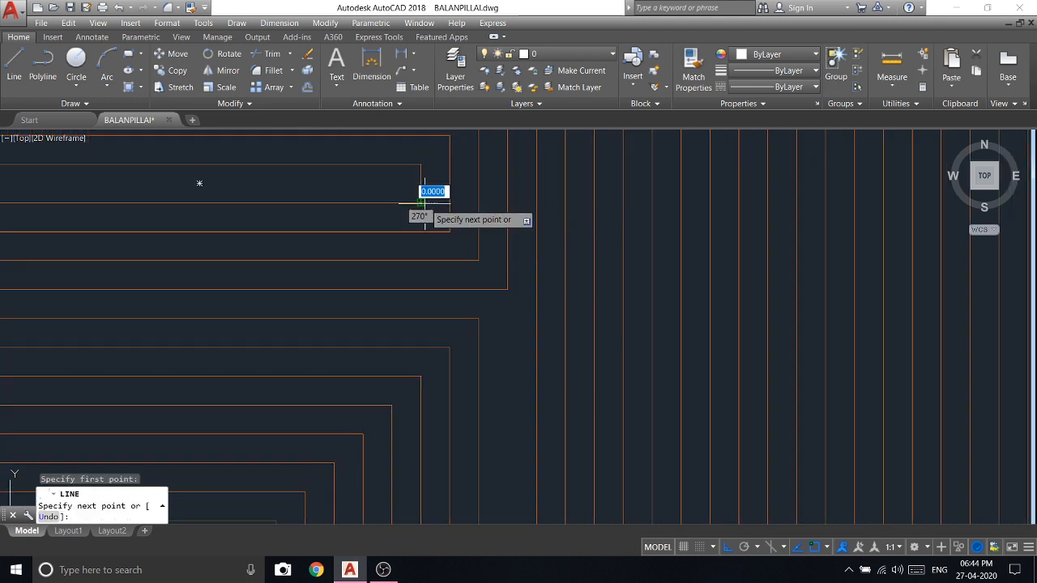
{"action": "right_click", "coordinate": [479, 222]}
{"action": "left_click", "coordinate": [514, 231]}
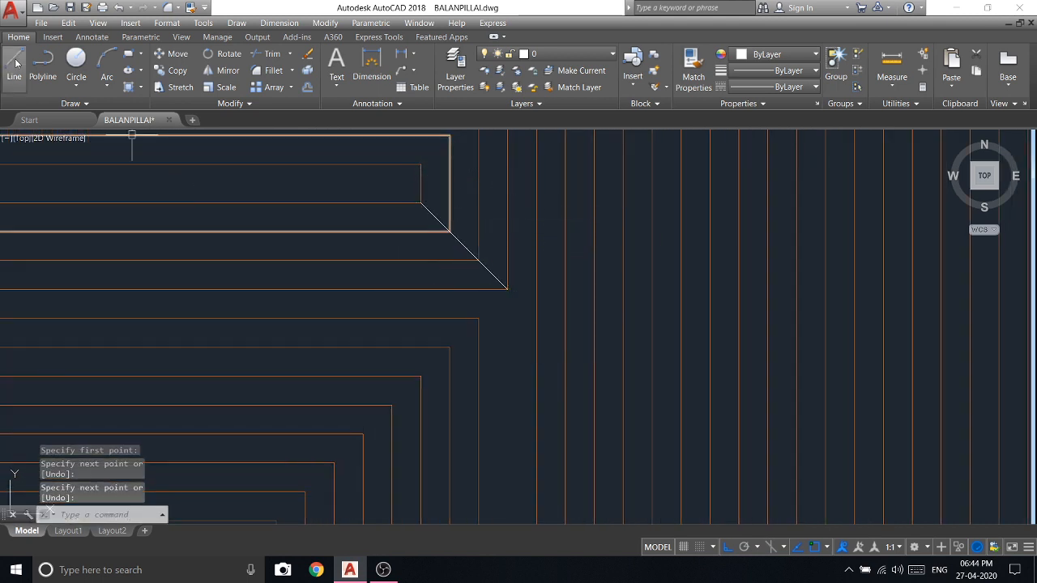
Step: Draw a diagonal line from the pale yellow outline's lower inner corner through the loop corners to the top-left corner of the narrow vertical strip
{"action": "key", "text": "space"}
{"action": "scroll", "coordinate": [461, 251], "scroll_direction": "down", "scroll_amount": 3}
{"action": "scroll", "coordinate": [364, 370], "scroll_direction": "up", "scroll_amount": 2}
{"action": "scroll", "coordinate": [364, 369], "scroll_direction": "up", "scroll_amount": 2}
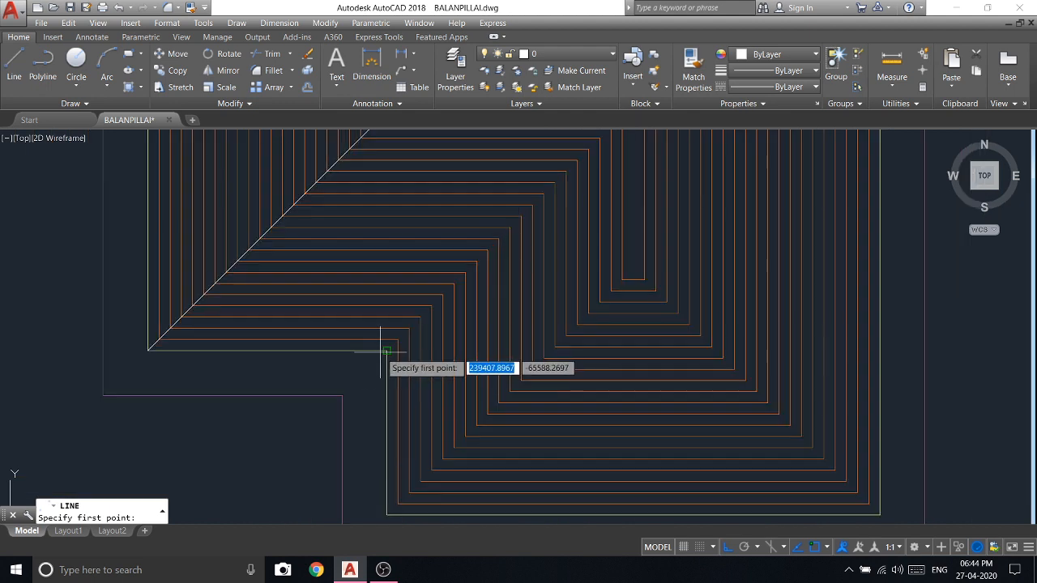
{"action": "left_click", "coordinate": [387, 351]}
{"action": "scroll", "coordinate": [387, 341], "scroll_direction": "down", "scroll_amount": 3}
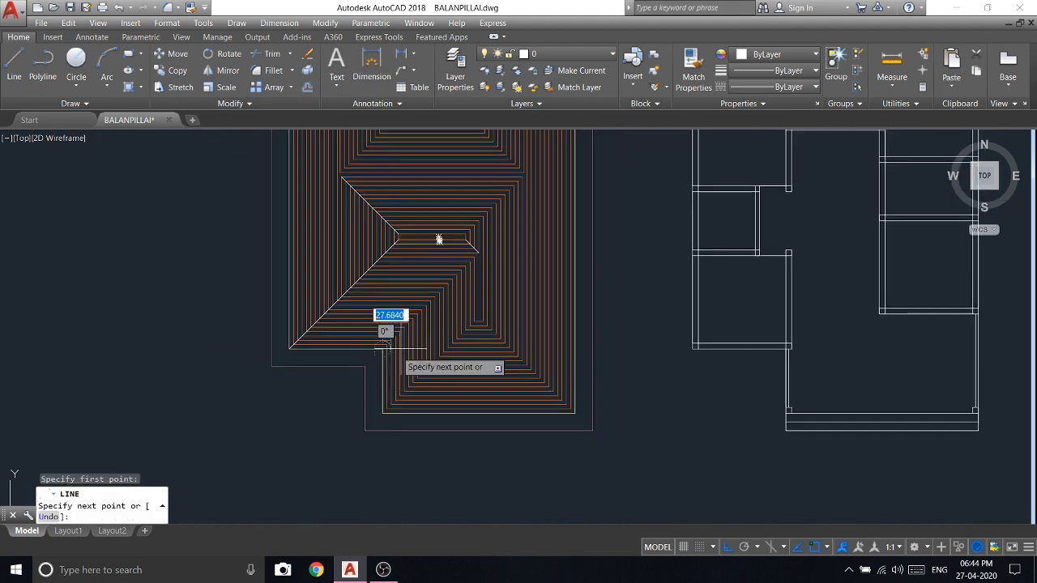
{"action": "scroll", "coordinate": [458, 300], "scroll_direction": "up", "scroll_amount": 2}
{"action": "left_click", "coordinate": [479, 243]}
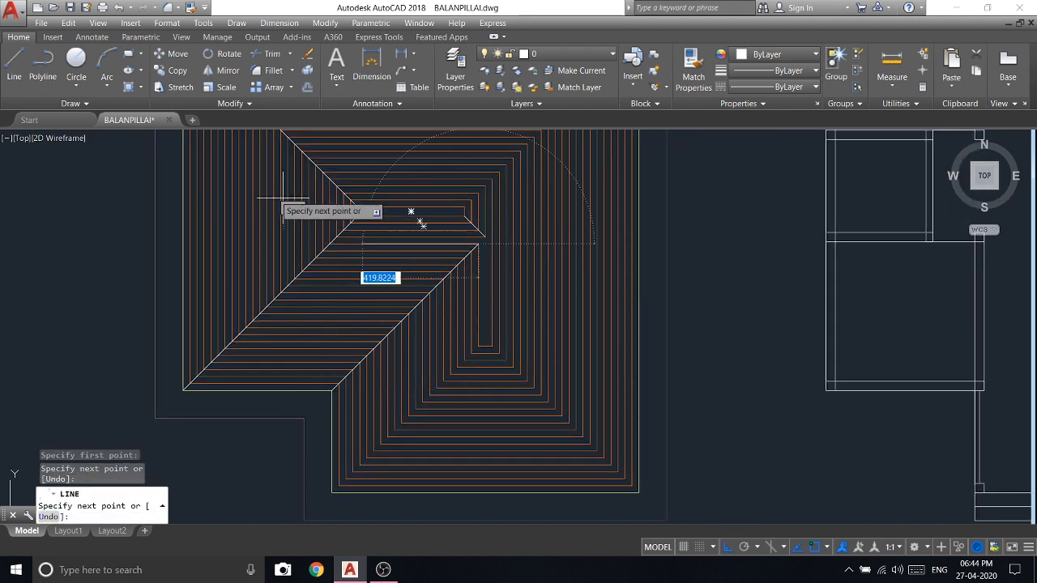
{"action": "key", "text": "Escape"}
Step: Draw a diagonal line from the lower-left corner of the outline's bottom projection to the narrow vertical strip's lower-left corner
{"action": "key", "text": "space"}
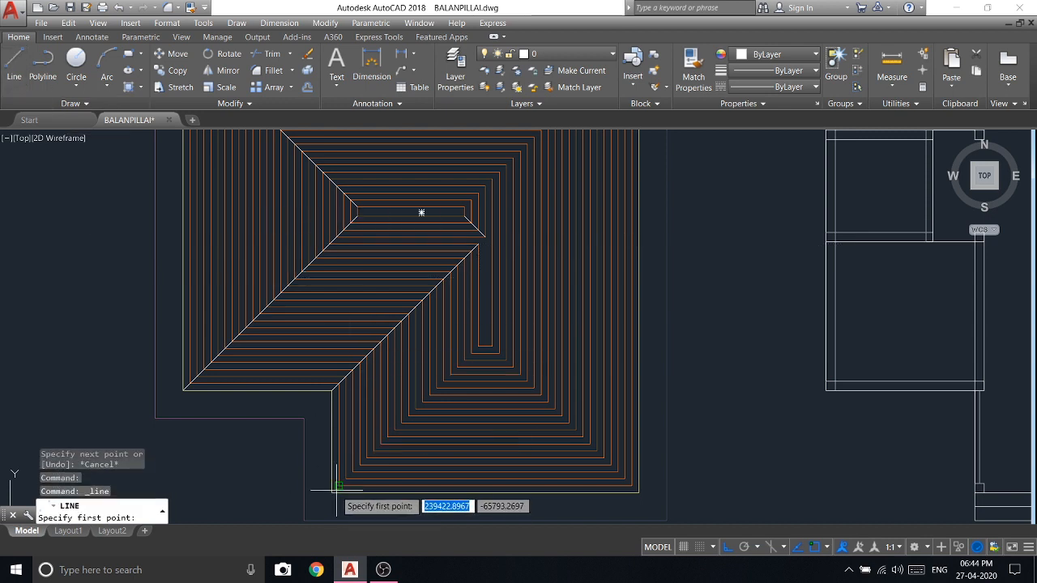
{"action": "left_click", "coordinate": [338, 486]}
{"action": "scroll", "coordinate": [466, 357], "scroll_direction": "up", "scroll_amount": 3}
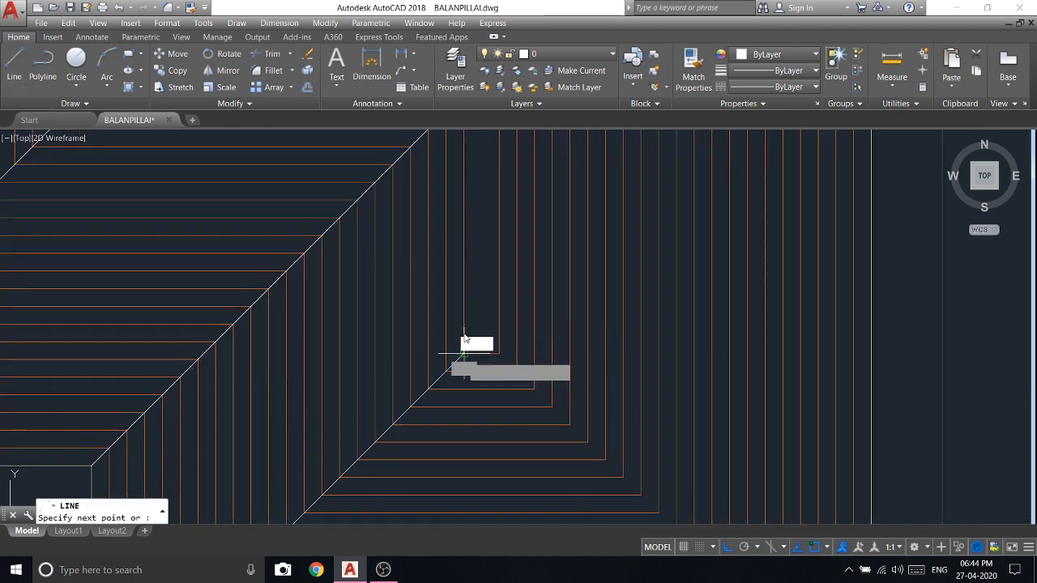
{"action": "left_click", "coordinate": [464, 353]}
{"action": "key", "text": "Escape"}
Step: Draw a diagonal line from the pale yellow outline's bottom-right corner to the lower-right corner of the narrow vertical strip
{"action": "left_click", "coordinate": [15, 65]}
{"action": "scroll", "coordinate": [376, 157], "scroll_direction": "down", "scroll_amount": 6}
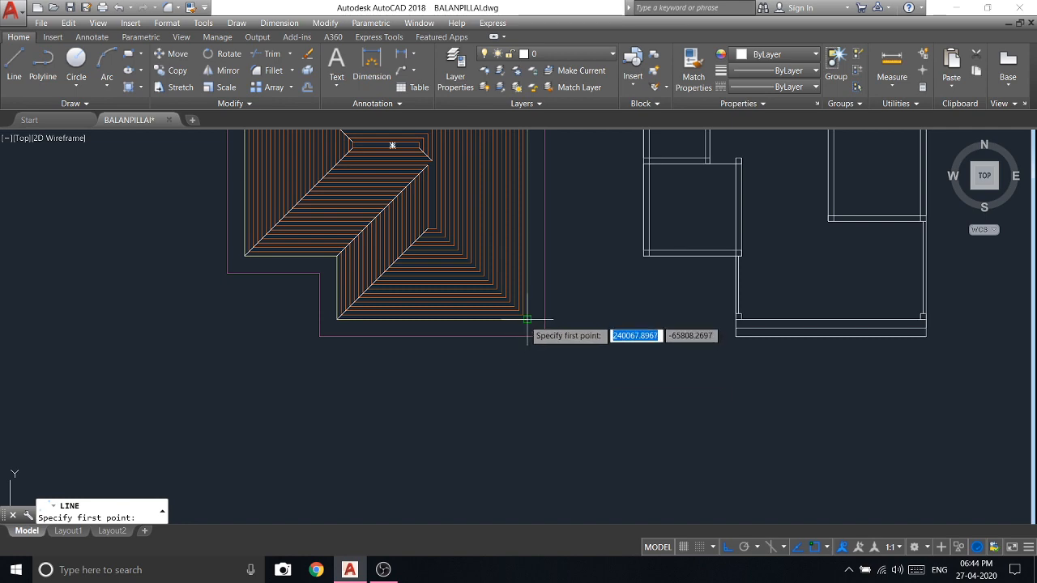
{"action": "left_click", "coordinate": [528, 319]}
{"action": "scroll", "coordinate": [417, 214], "scroll_direction": "up", "scroll_amount": 8}
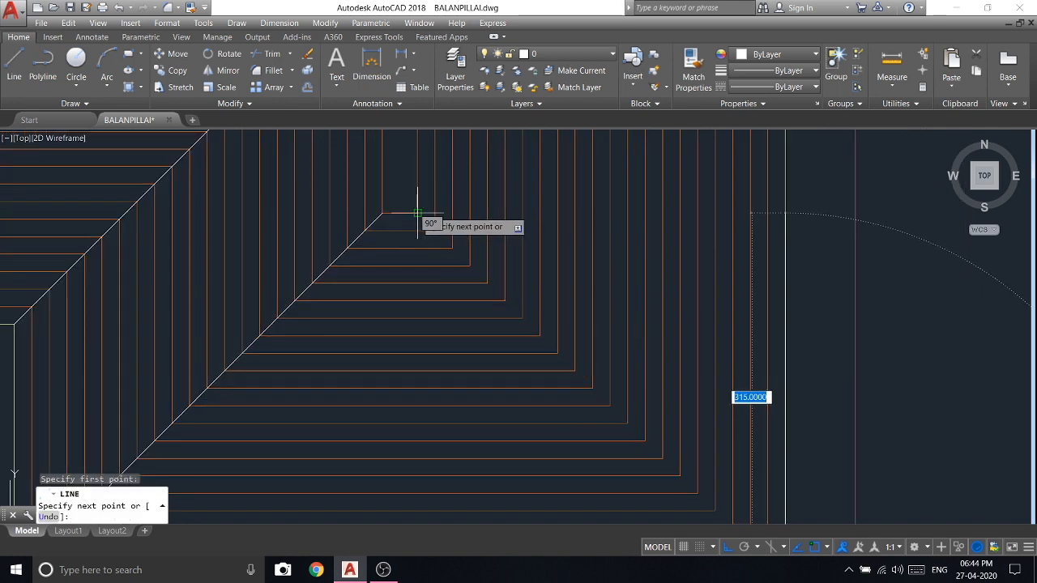
{"action": "scroll", "coordinate": [469, 240], "scroll_direction": "down", "scroll_amount": 5}
{"action": "right_click", "coordinate": [471, 207]}
{"action": "left_click", "coordinate": [499, 210]}
Step: Draw a diagonal line from the innermost central rectangle's upper-right corner through the loop corners to the outermost closed loop's upper-right corner
{"action": "left_click", "coordinate": [14, 65]}
{"action": "scroll", "coordinate": [382, 358], "scroll_direction": "down", "scroll_amount": 6}
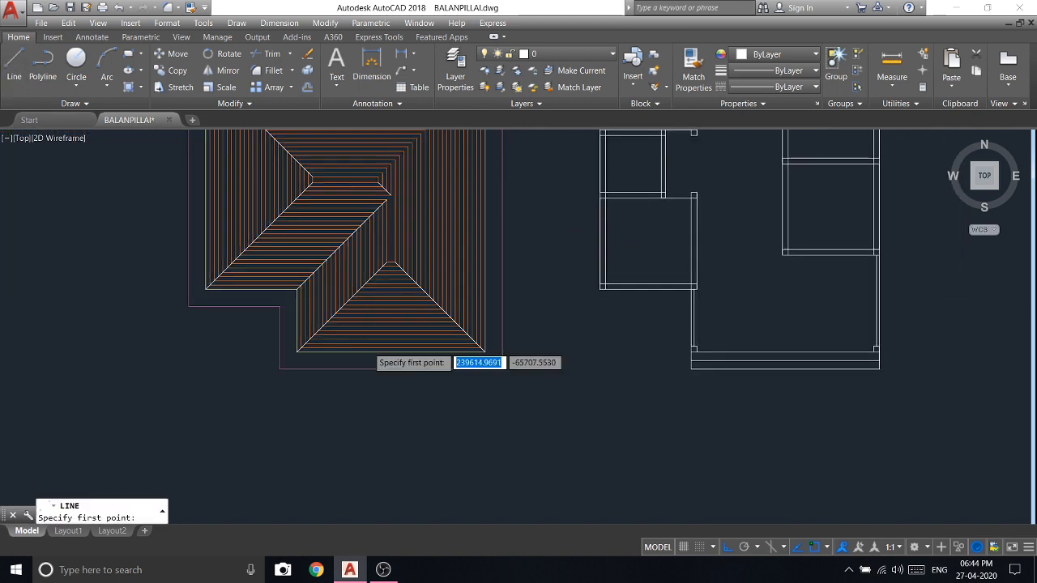
{"action": "scroll", "coordinate": [394, 167], "scroll_direction": "up", "scroll_amount": 7}
{"action": "scroll", "coordinate": [434, 304], "scroll_direction": "down", "scroll_amount": 5}
{"action": "scroll", "coordinate": [398, 323], "scroll_direction": "up", "scroll_amount": 5}
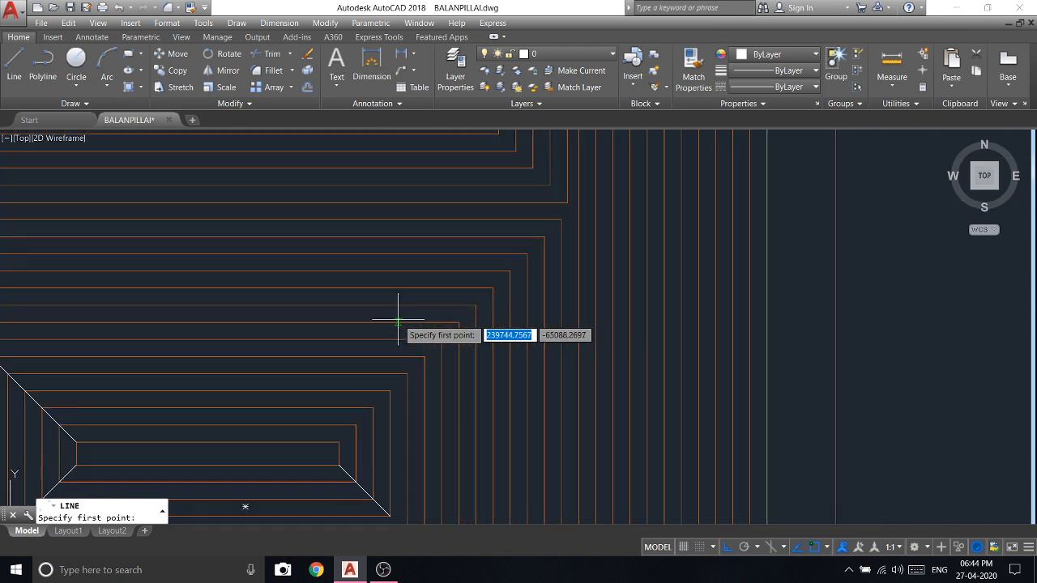
{"action": "left_click", "coordinate": [339, 442]}
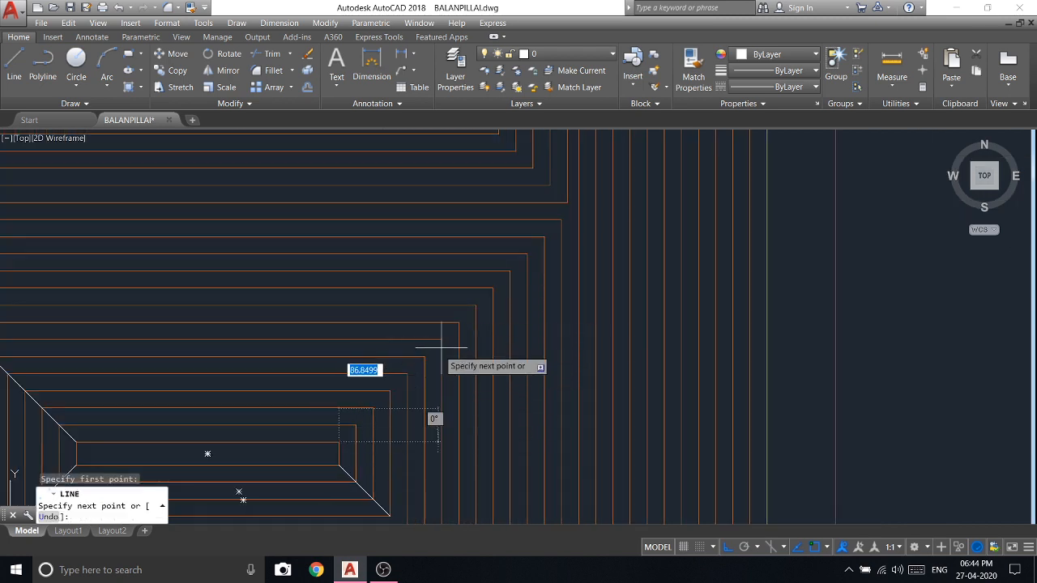
{"action": "right_click", "coordinate": [561, 219]}
{"action": "left_click", "coordinate": [590, 224]}
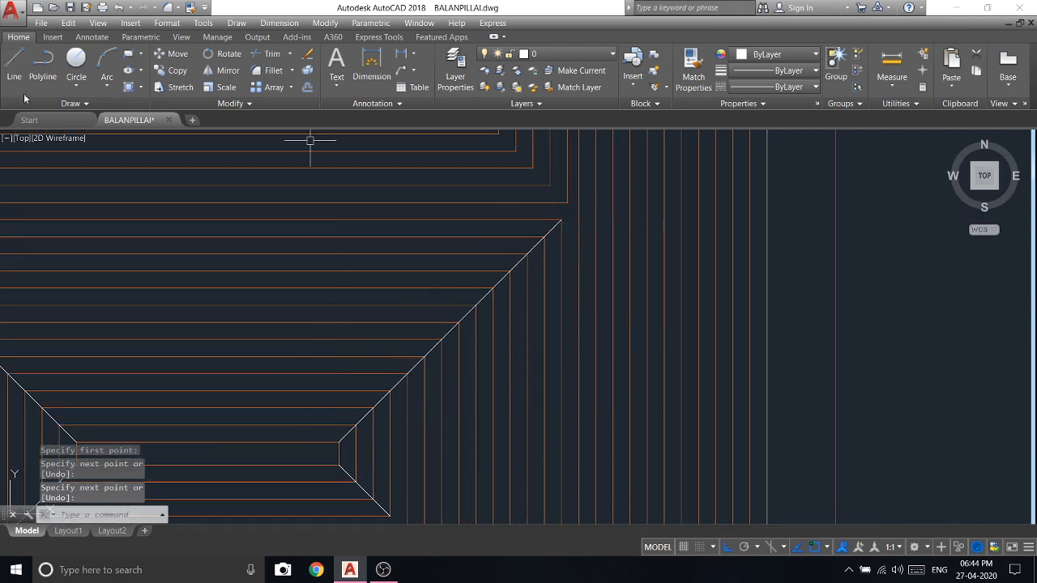
Step: Draw a diagonal line from the innermost U-shaped loop's lower-right inner corner to the lower-right corner of the pale yellow outline's top notch
{"action": "left_click", "coordinate": [14, 64]}
{"action": "scroll", "coordinate": [536, 221], "scroll_direction": "down", "scroll_amount": 3}
{"action": "scroll", "coordinate": [536, 227], "scroll_direction": "up", "scroll_amount": 3}
{"action": "left_click", "coordinate": [535, 252]}
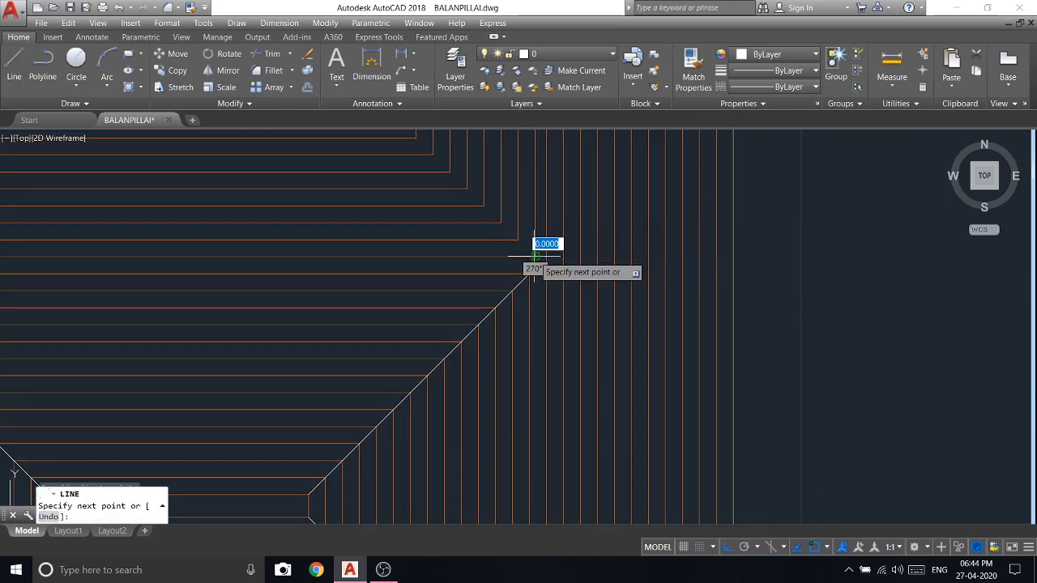
{"action": "scroll", "coordinate": [502, 227], "scroll_direction": "down", "scroll_amount": 3}
{"action": "left_click", "coordinate": [458, 180]}
{"action": "right_click", "coordinate": [450, 180]}
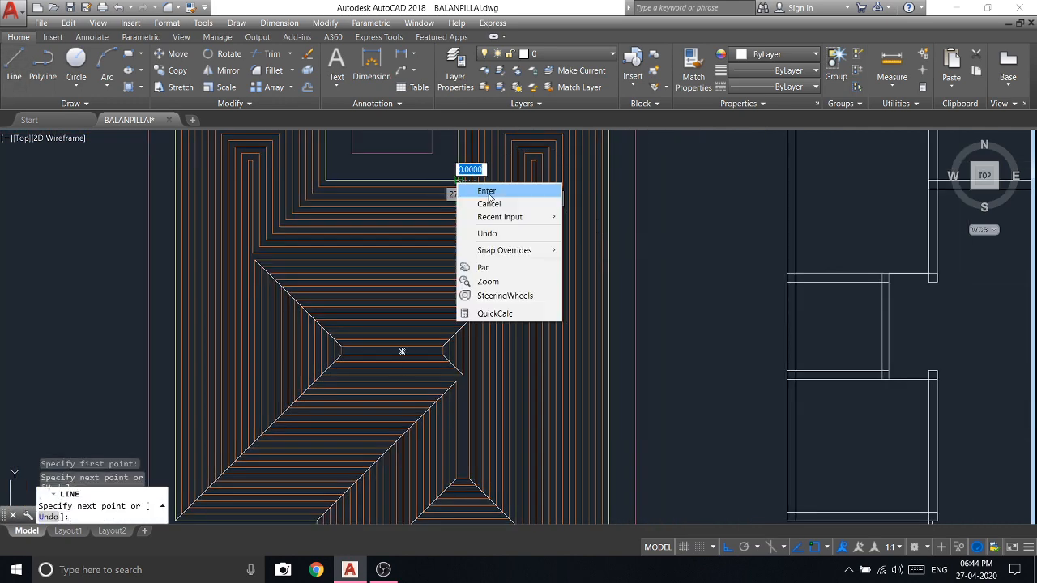
{"action": "left_click", "coordinate": [475, 203]}
Step: Draw a diagonal line from the right arm's narrow strip's upper-left corner to the pale yellow outline's top-left corner on that arm
{"action": "middle_click_drag", "start_coordinate": [525, 323], "coordinate": [470, 409]}
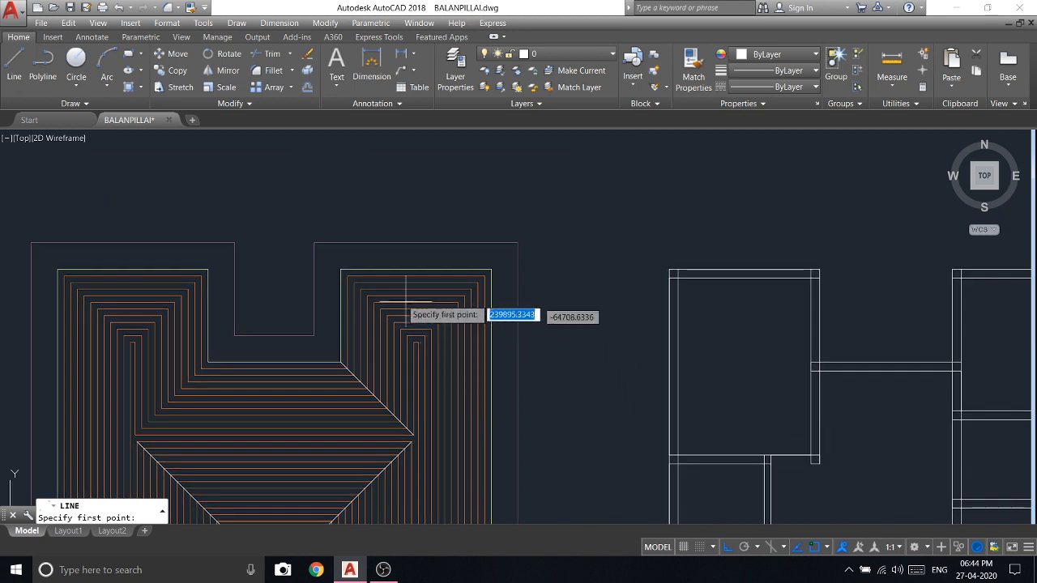
{"action": "scroll", "coordinate": [405, 298], "scroll_direction": "up", "scroll_amount": 2}
{"action": "left_click", "coordinate": [423, 371]}
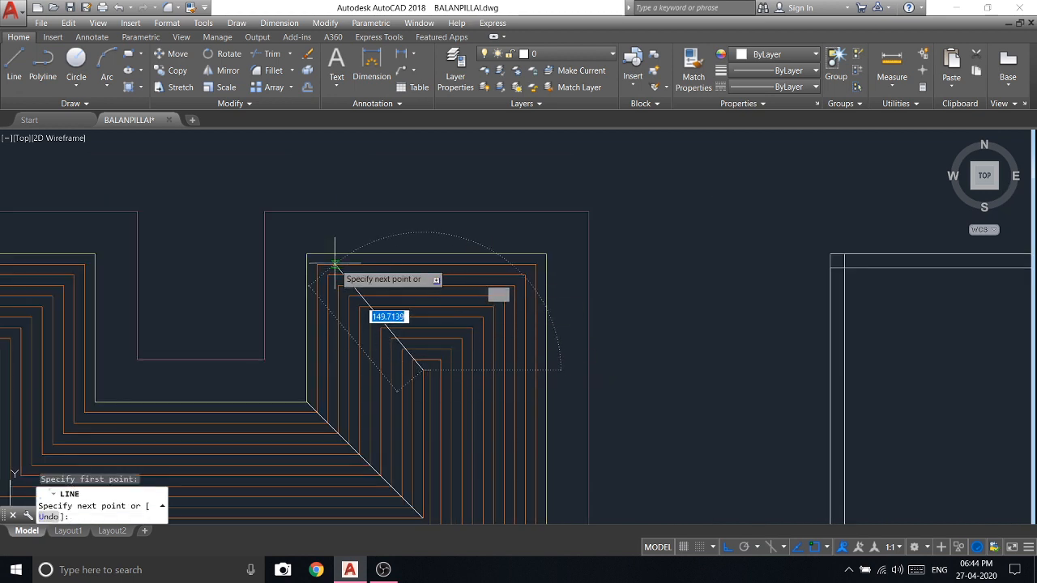
{"action": "left_click", "coordinate": [306, 254]}
{"action": "right_click", "coordinate": [301, 252]}
{"action": "left_click", "coordinate": [338, 261]}
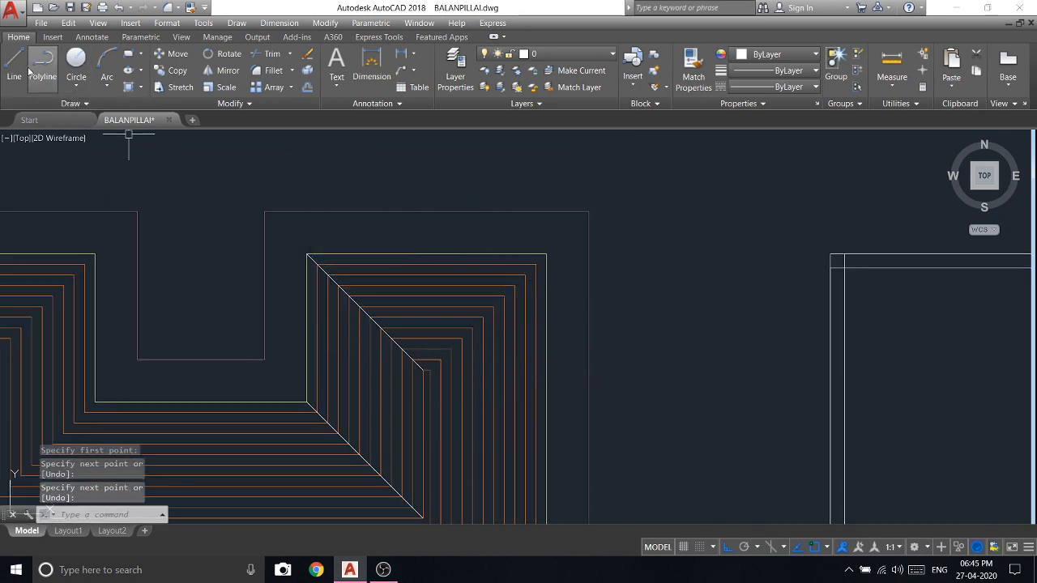
Step: Draw a diagonal line from the right arm's narrow strip's upper-right corner to the pale yellow outline's top-right corner
{"action": "key", "text": "space"}
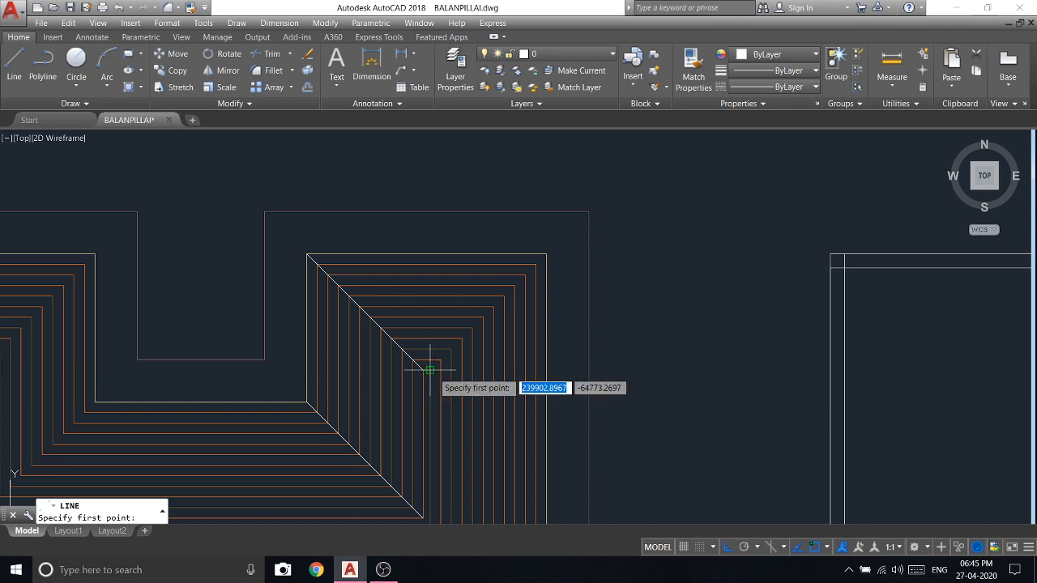
{"action": "scroll", "coordinate": [430, 370], "scroll_direction": "up", "scroll_amount": 3}
{"action": "left_click", "coordinate": [421, 371]}
{"action": "scroll", "coordinate": [427, 359], "scroll_direction": "down", "scroll_amount": 3}
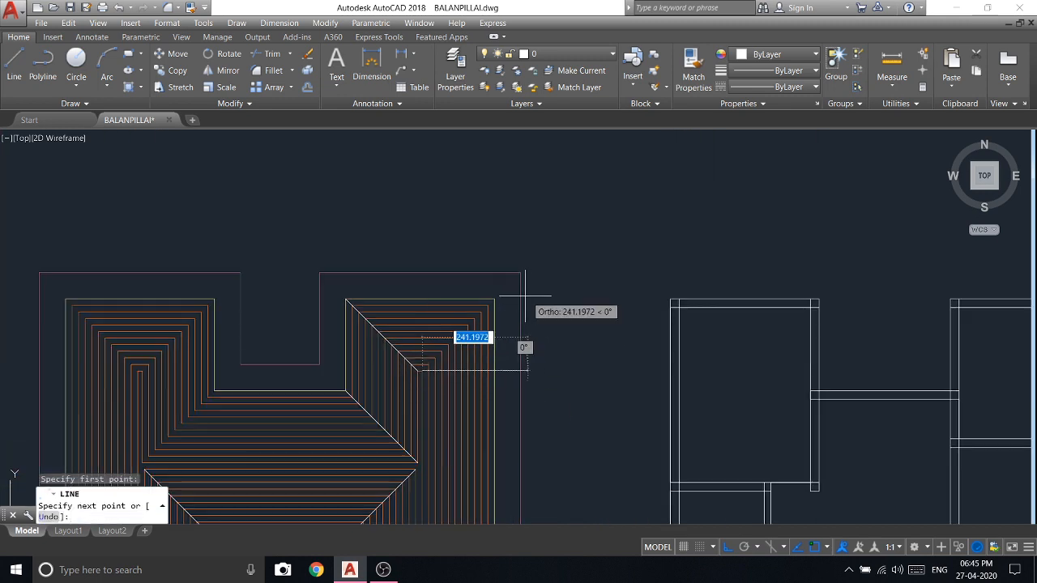
{"action": "scroll", "coordinate": [486, 312], "scroll_direction": "up", "scroll_amount": 1}
{"action": "left_click", "coordinate": [492, 300]}
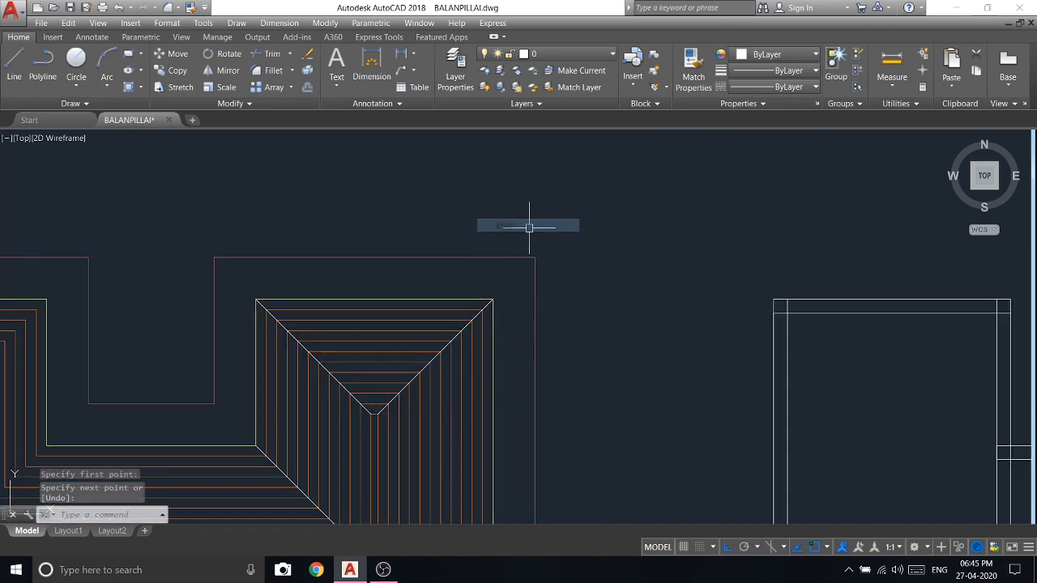
{"action": "key", "text": "space"}
Step: Draw a diagonal line from the pale yellow outline's top-left corner on the left arm to the upper-left corner of that arm's narrow strip
{"action": "key", "text": "space"}
{"action": "scroll", "coordinate": [463, 321], "scroll_direction": "up", "scroll_amount": 2}
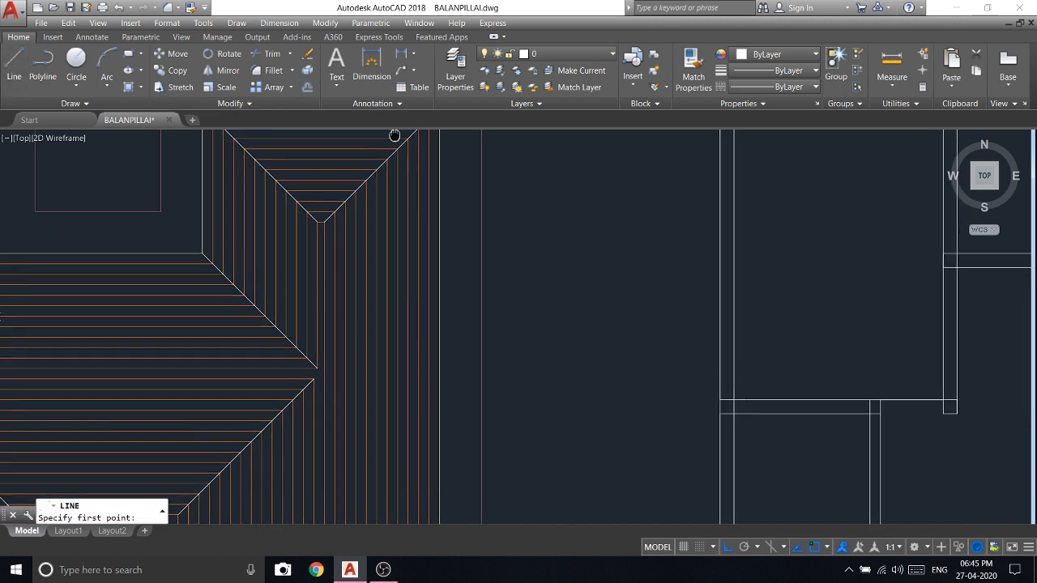
{"action": "scroll", "coordinate": [382, 176], "scroll_direction": "down", "scroll_amount": 5}
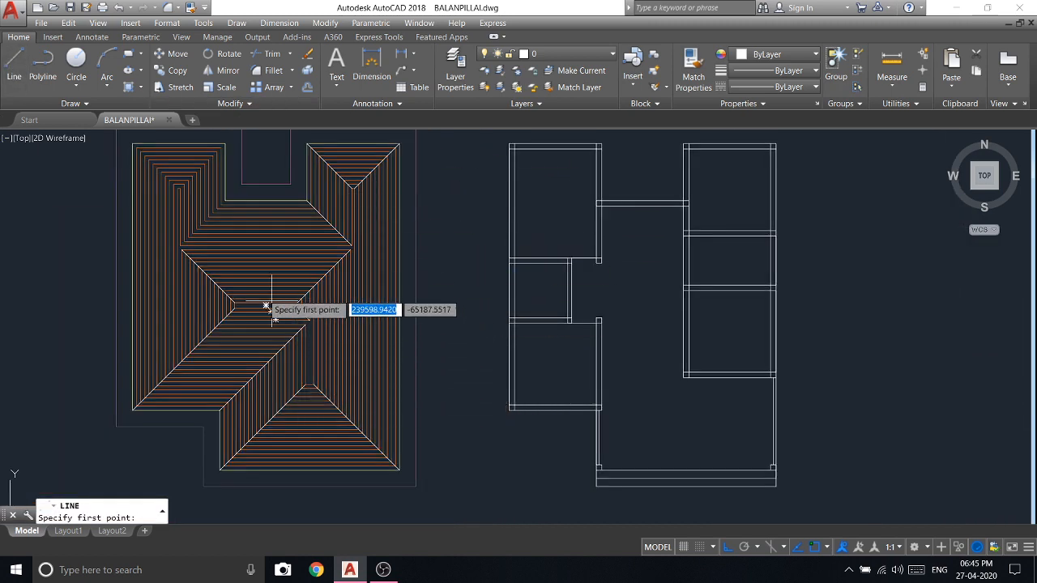
{"action": "scroll", "coordinate": [134, 151], "scroll_direction": "up", "scroll_amount": 4}
{"action": "left_click", "coordinate": [134, 151]}
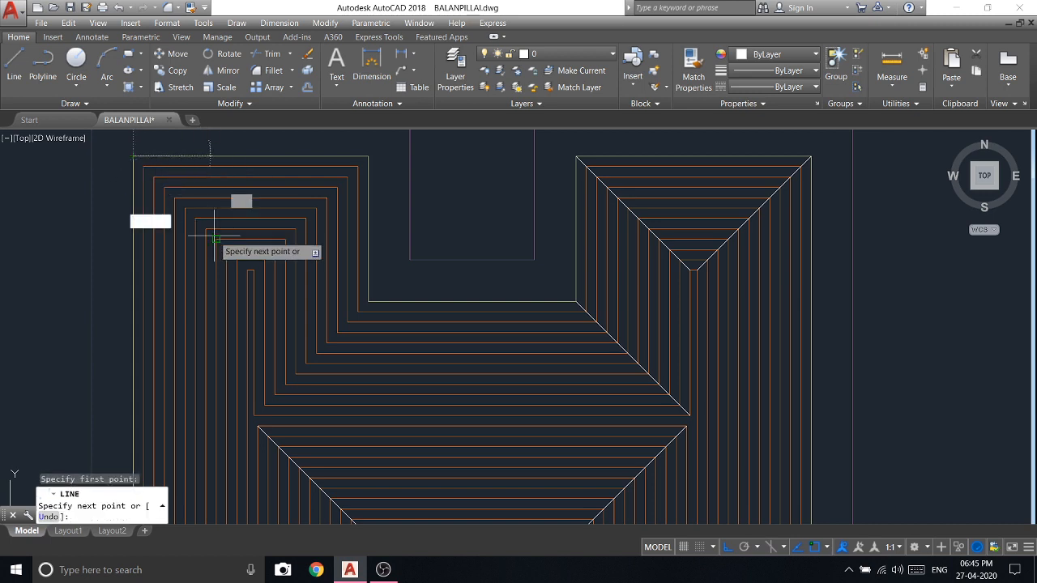
{"action": "scroll", "coordinate": [208, 239], "scroll_direction": "up", "scroll_amount": 4}
{"action": "left_click", "coordinate": [309, 306]}
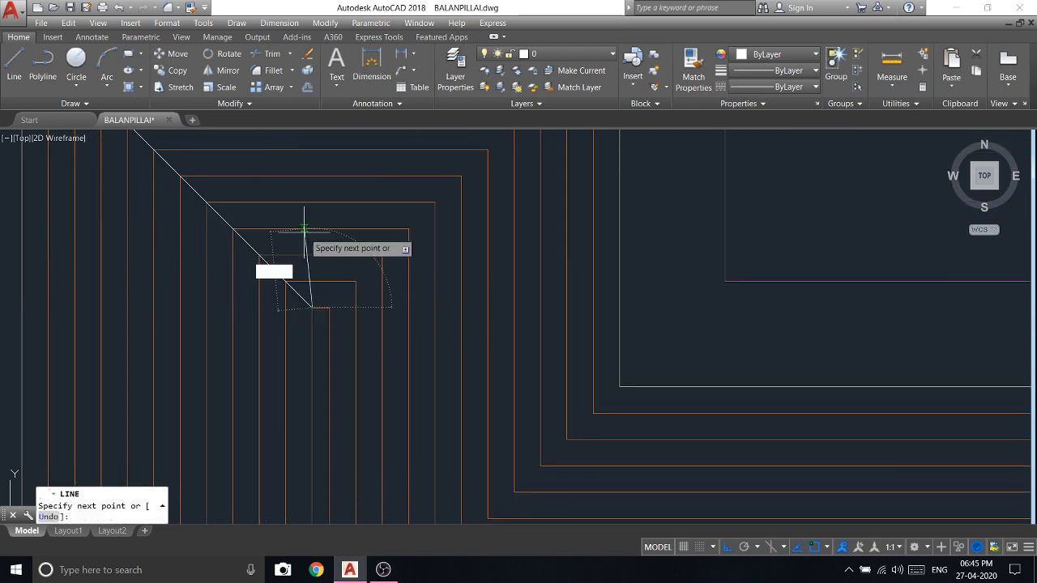
{"action": "key", "text": "Return"}
Step: Draw a diagonal line from the left arm's narrow strip's upper-right corner to the pale yellow outline's top-right corner on that arm
{"action": "key", "text": "Return"}
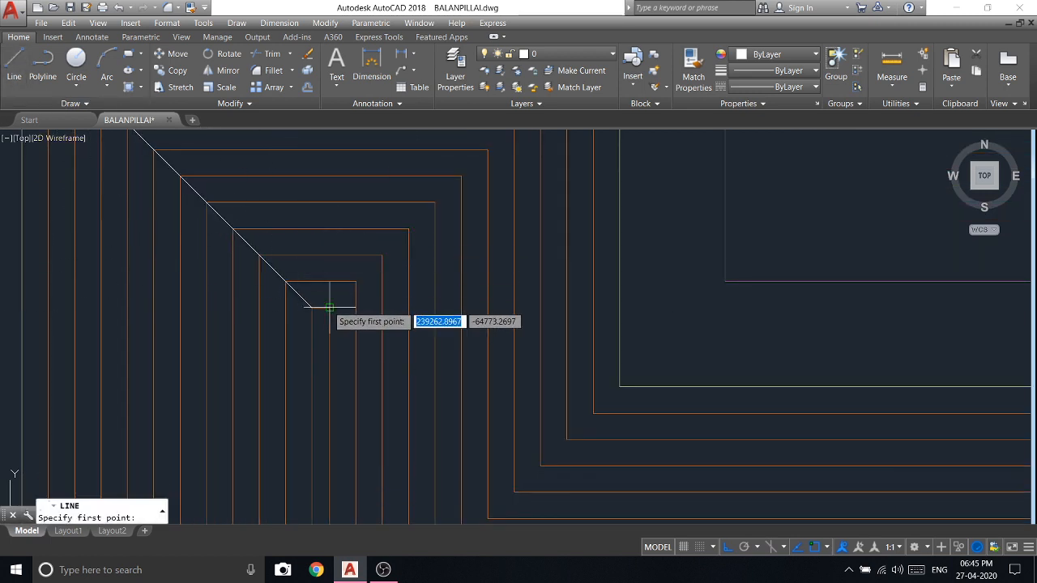
{"action": "left_click", "coordinate": [327, 292]}
{"action": "scroll", "coordinate": [333, 290], "scroll_direction": "down", "scroll_amount": 5}
{"action": "left_click", "coordinate": [405, 234]}
{"action": "right_click", "coordinate": [405, 233]}
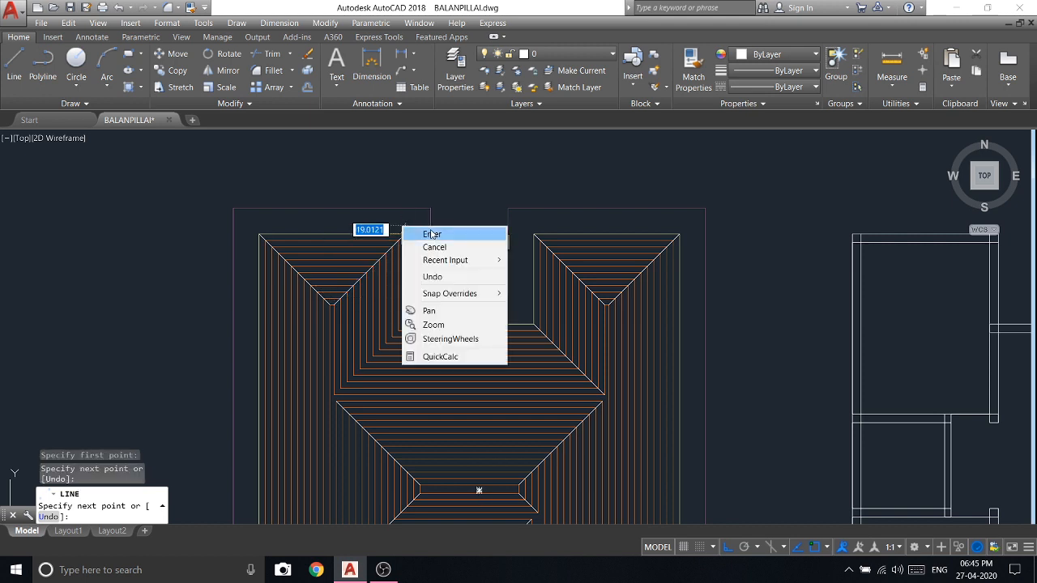
{"action": "left_click", "coordinate": [407, 235]}
Step: Draw a diagonal line from the innermost U-shaped loop's lower-left inner corner to the lower-left corner of the pale yellow outline's top notch
{"action": "key", "text": "Return"}
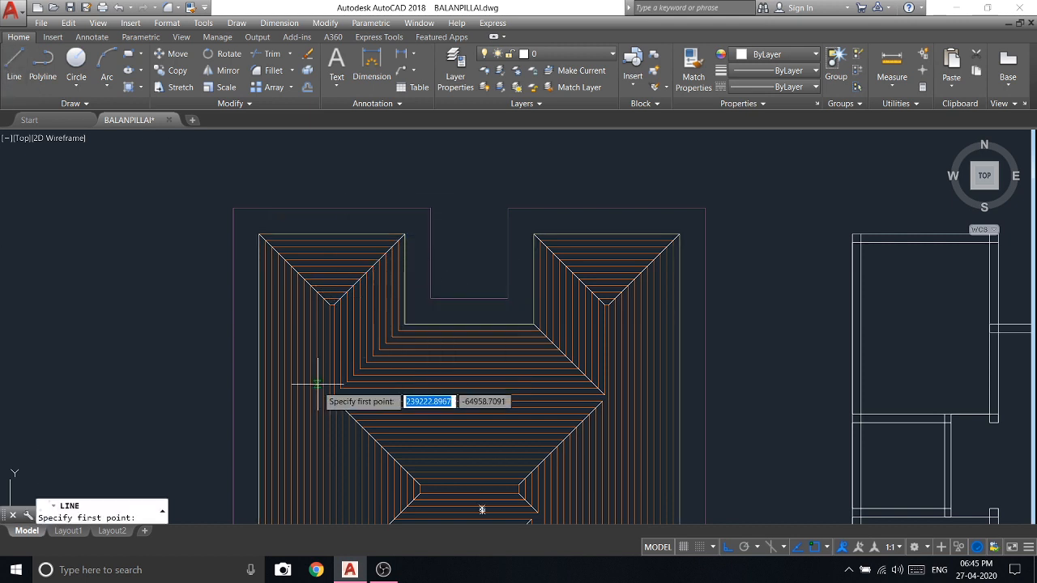
{"action": "scroll", "coordinate": [349, 401], "scroll_direction": "up", "scroll_amount": 4}
{"action": "left_click", "coordinate": [356, 396]}
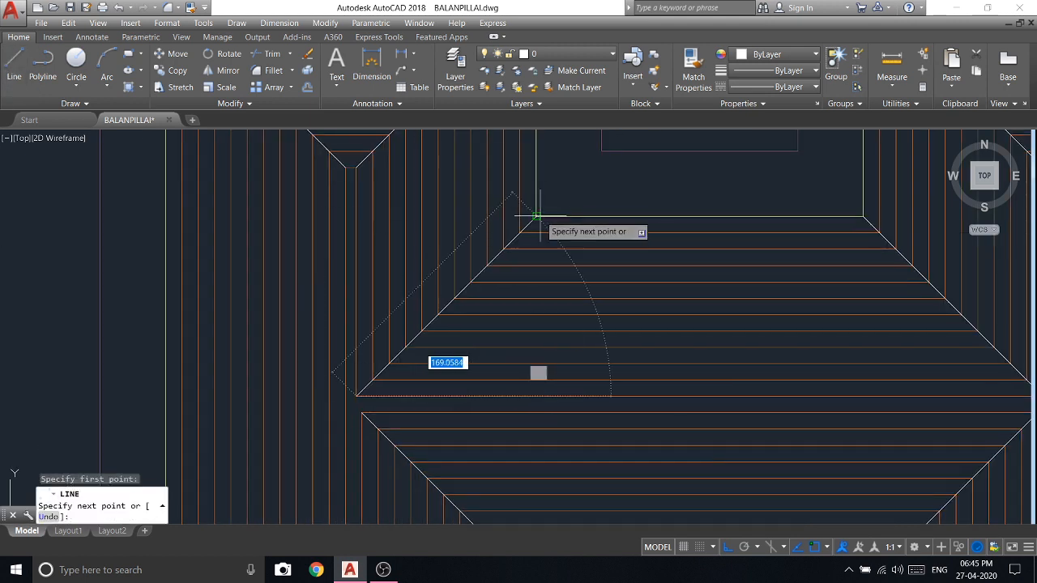
{"action": "left_click", "coordinate": [532, 222]}
{"action": "right_click", "coordinate": [532, 223]}
{"action": "left_click", "coordinate": [536, 232]}
Step: Examine the whole roof plan and the junctions where its diagonal hip and valley lines end
{"action": "scroll", "coordinate": [533, 241], "scroll_direction": "down", "scroll_amount": 5}
{"action": "scroll", "coordinate": [532, 241], "scroll_direction": "down", "scroll_amount": 2}
{"action": "middle_click_drag", "start_coordinate": [701, 320], "coordinate": [593, 264]}
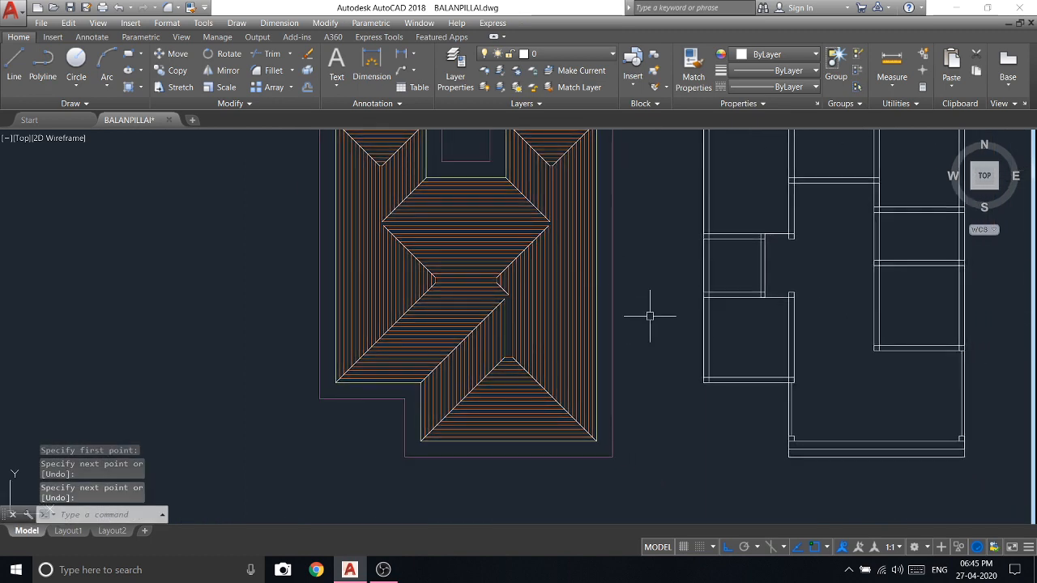
{"action": "middle_click_drag", "start_coordinate": [650, 316], "coordinate": [632, 349]}
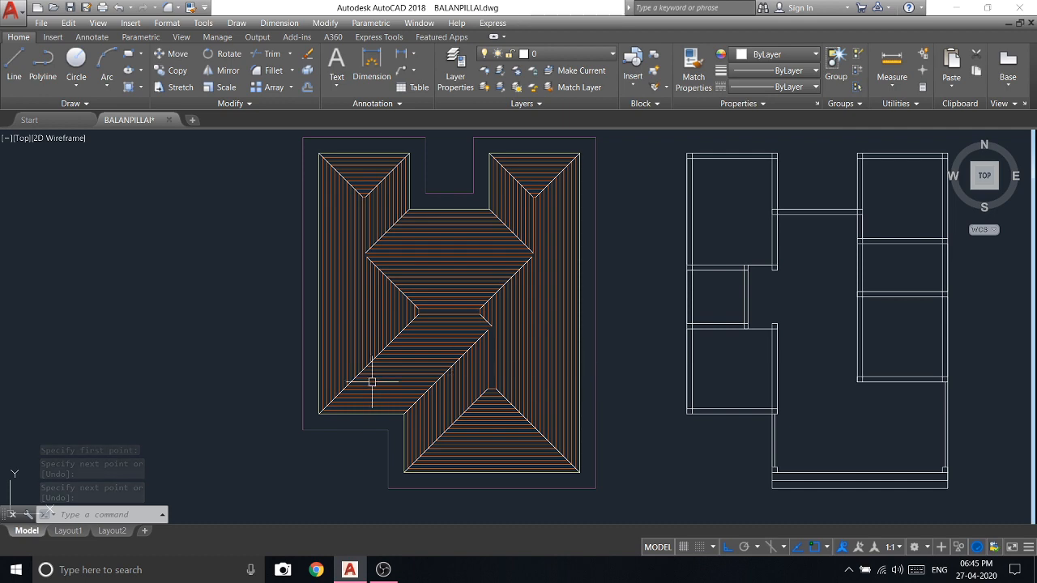
{"action": "scroll", "coordinate": [372, 382], "scroll_direction": "up", "scroll_amount": 4}
{"action": "scroll", "coordinate": [351, 375], "scroll_direction": "down", "scroll_amount": 4}
{"action": "scroll", "coordinate": [346, 167], "scroll_direction": "up", "scroll_amount": 2}
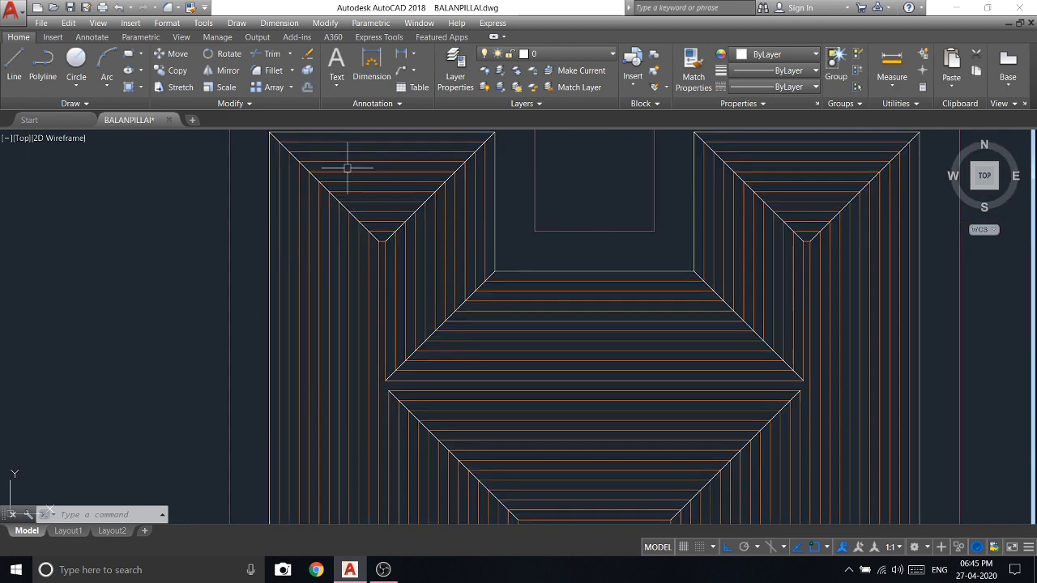
Step: Try to extend the left arm's hip lines across the narrow strip and the valley line below to the neighbouring diagonal
{"action": "left_click", "coordinate": [283, 101]}
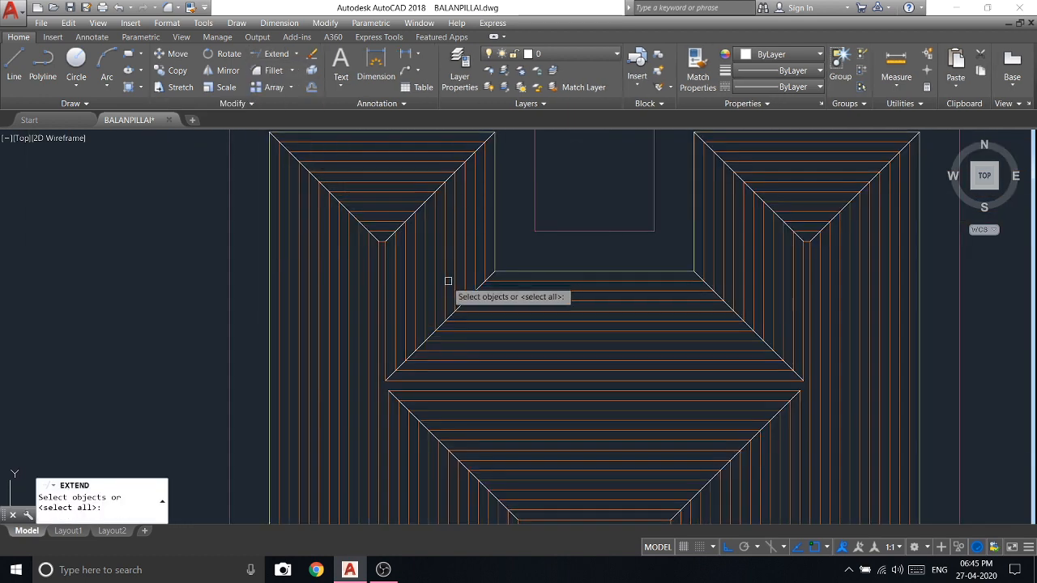
{"action": "key", "text": "Return"}
{"action": "scroll", "coordinate": [385, 247], "scroll_direction": "up", "scroll_amount": 2}
{"action": "left_click", "coordinate": [361, 223]}
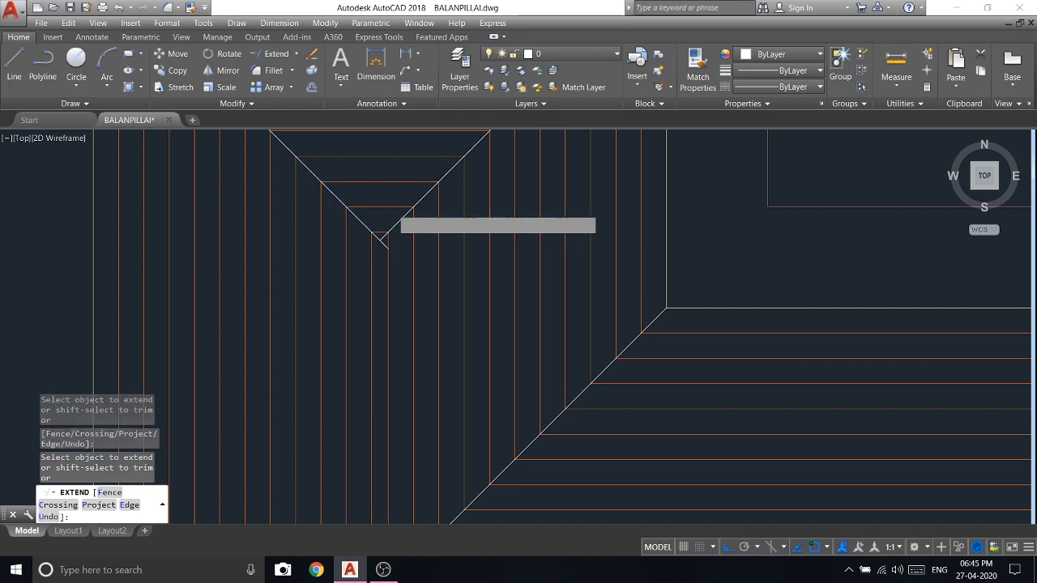
{"action": "scroll", "coordinate": [383, 233], "scroll_direction": "down", "scroll_amount": 3}
{"action": "scroll", "coordinate": [397, 357], "scroll_direction": "up", "scroll_amount": 3}
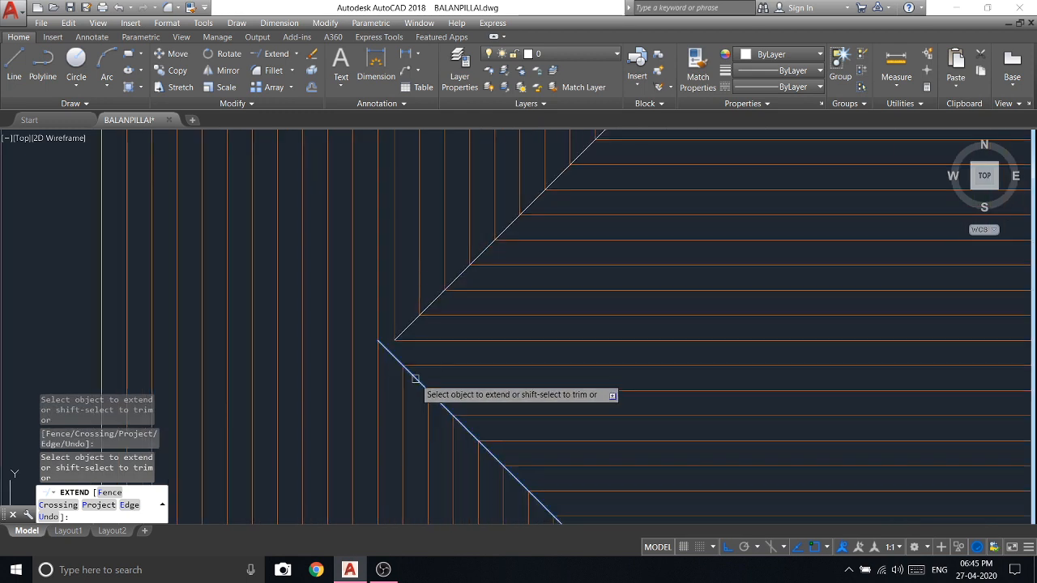
{"action": "left_click", "coordinate": [415, 325]}
Step: Undo the extensions of the left arm's hip lines and the valley line
{"action": "left_click", "coordinate": [283, 76]}
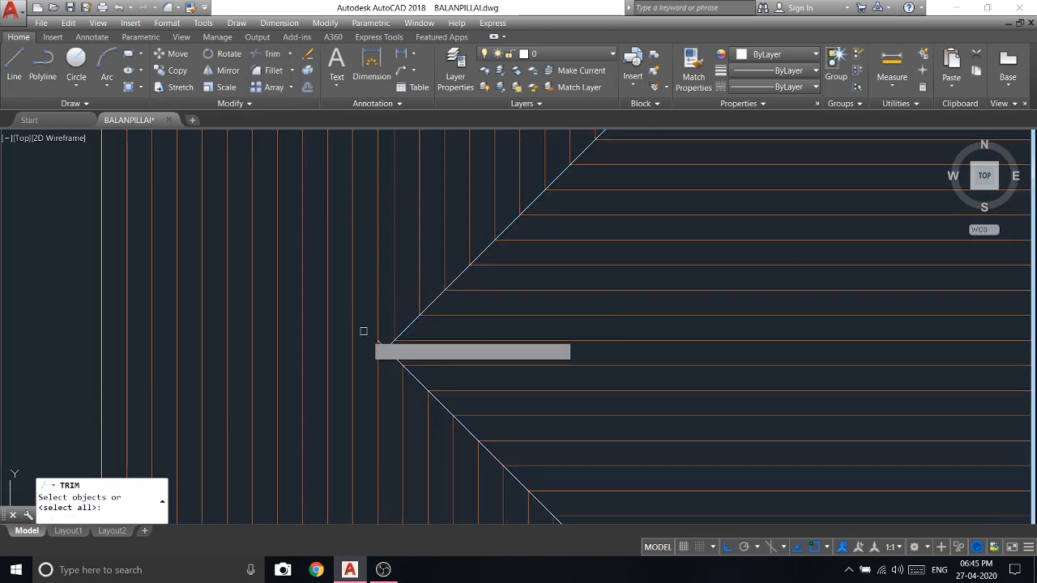
{"action": "key", "text": "Return"}
{"action": "scroll", "coordinate": [386, 348], "scroll_direction": "up", "scroll_amount": 3}
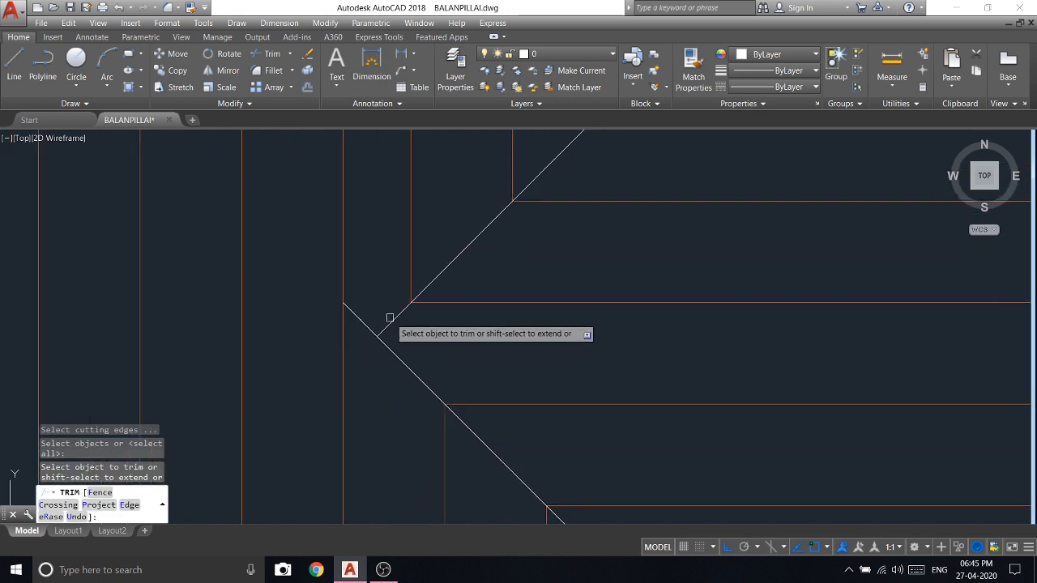
{"action": "key", "text": "Escape"}
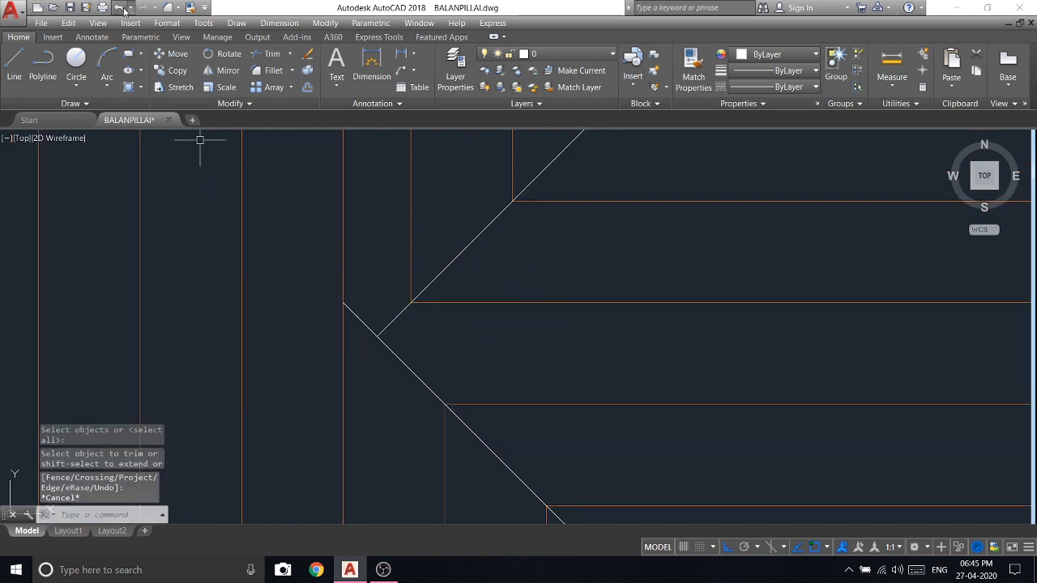
{"action": "left_click", "coordinate": [119, 8]}
{"action": "left_click", "coordinate": [119, 8]}
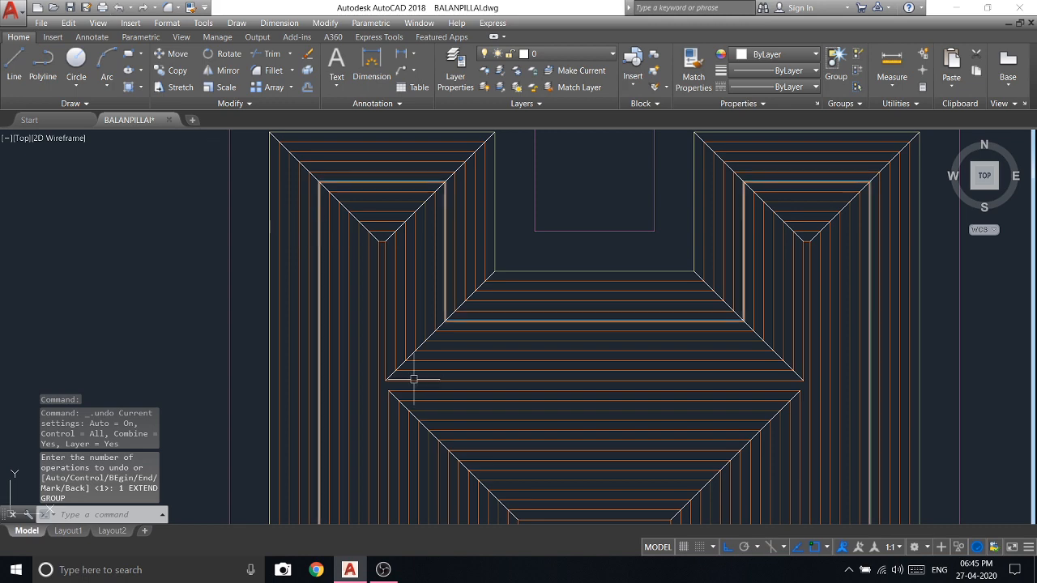
Step: Extend the left arm's two hip lines and the two diagonals at the left junction below it until each pair intersects
{"action": "scroll", "coordinate": [785, 247], "scroll_direction": "up", "scroll_amount": 3}
{"action": "scroll", "coordinate": [815, 232], "scroll_direction": "down", "scroll_amount": 5}
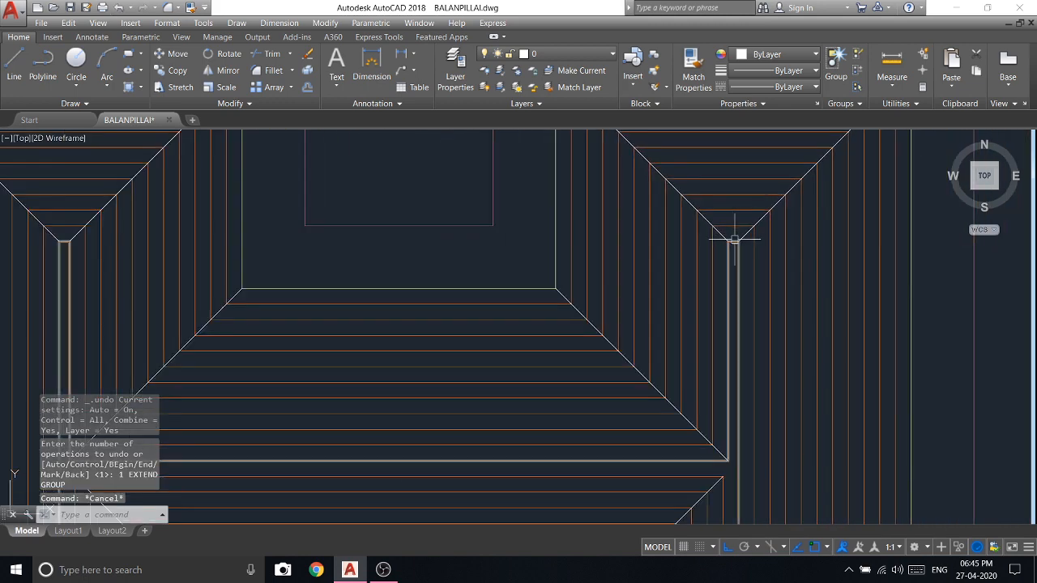
{"action": "scroll", "coordinate": [486, 324], "scroll_direction": "up", "scroll_amount": 2}
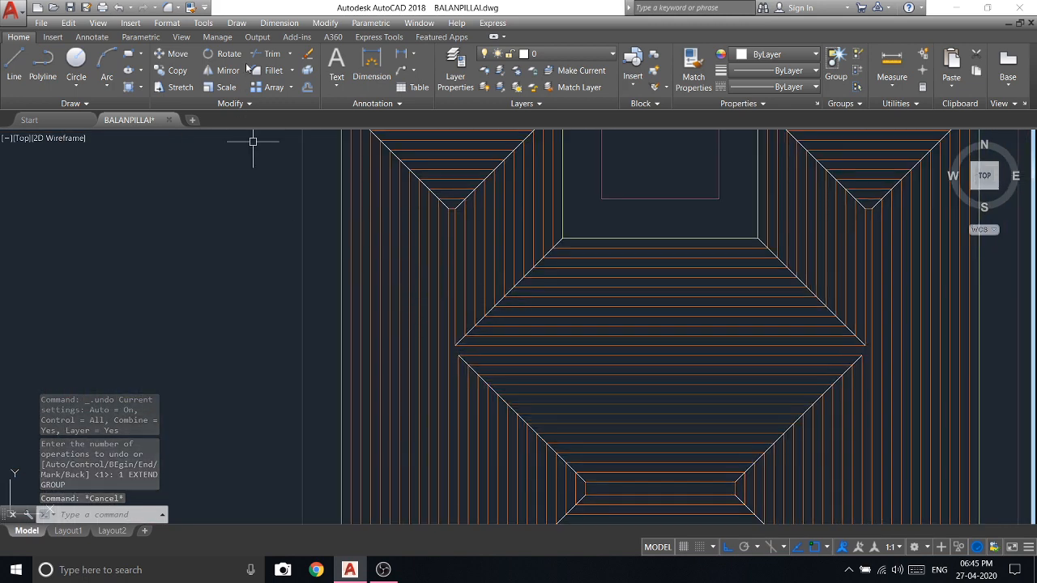
{"action": "left_click", "coordinate": [279, 103]}
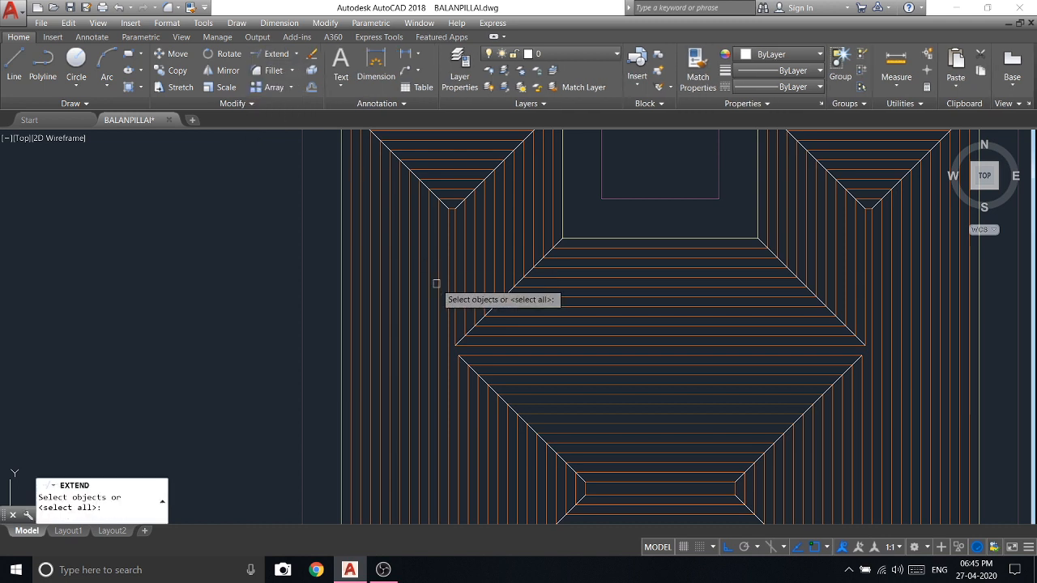
{"action": "key", "text": "Return"}
{"action": "scroll", "coordinate": [458, 199], "scroll_direction": "up", "scroll_amount": 3}
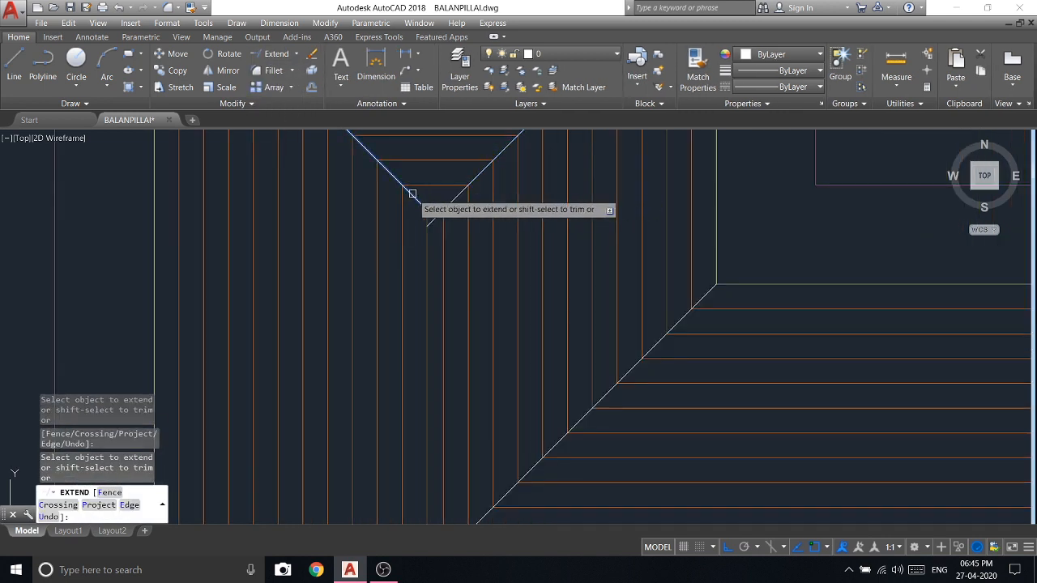
{"action": "scroll", "coordinate": [441, 211], "scroll_direction": "down", "scroll_amount": 3}
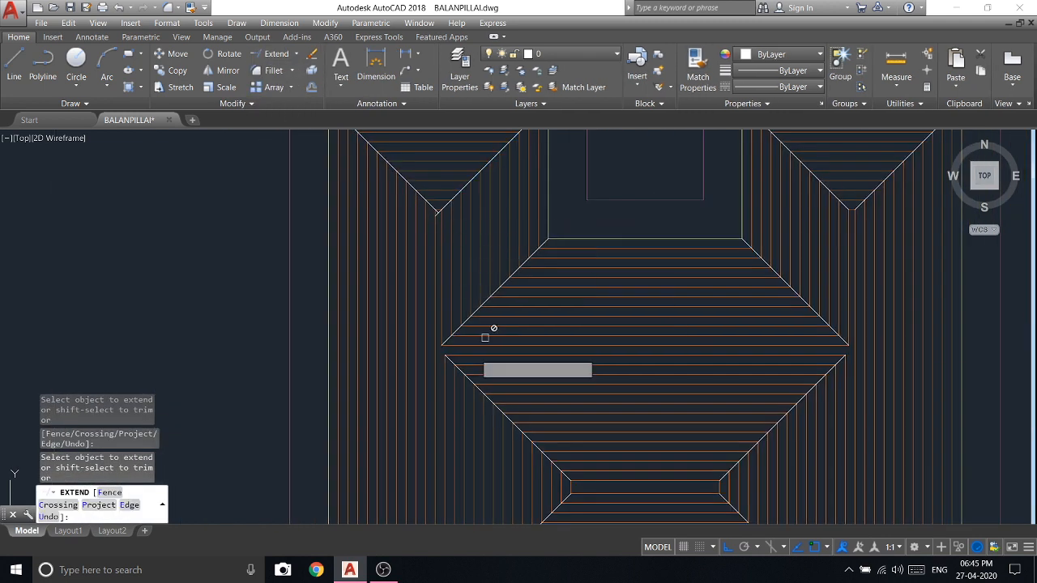
{"action": "scroll", "coordinate": [454, 347], "scroll_direction": "up", "scroll_amount": 5}
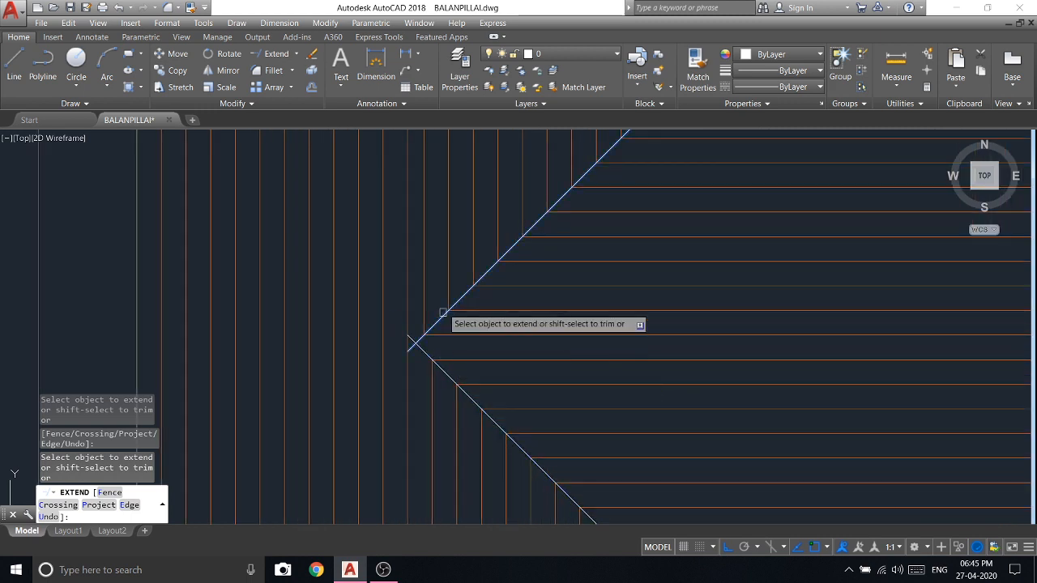
Step: Trim the overshooting line ends at the left junction and at the apex of the left arm's hip lines
{"action": "key", "text": "Escape"}
{"action": "left_click", "coordinate": [298, 54]}
{"action": "left_click", "coordinate": [276, 74]}
{"action": "key", "text": "Return"}
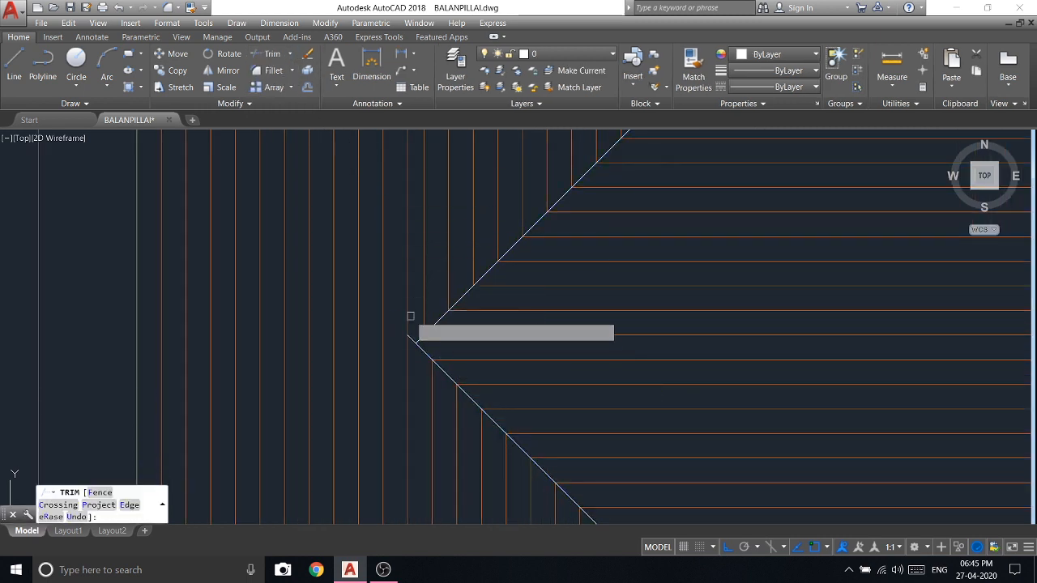
{"action": "scroll", "coordinate": [415, 343], "scroll_direction": "up", "scroll_amount": 2}
{"action": "left_click", "coordinate": [407, 336]}
{"action": "scroll", "coordinate": [412, 336], "scroll_direction": "down", "scroll_amount": 5}
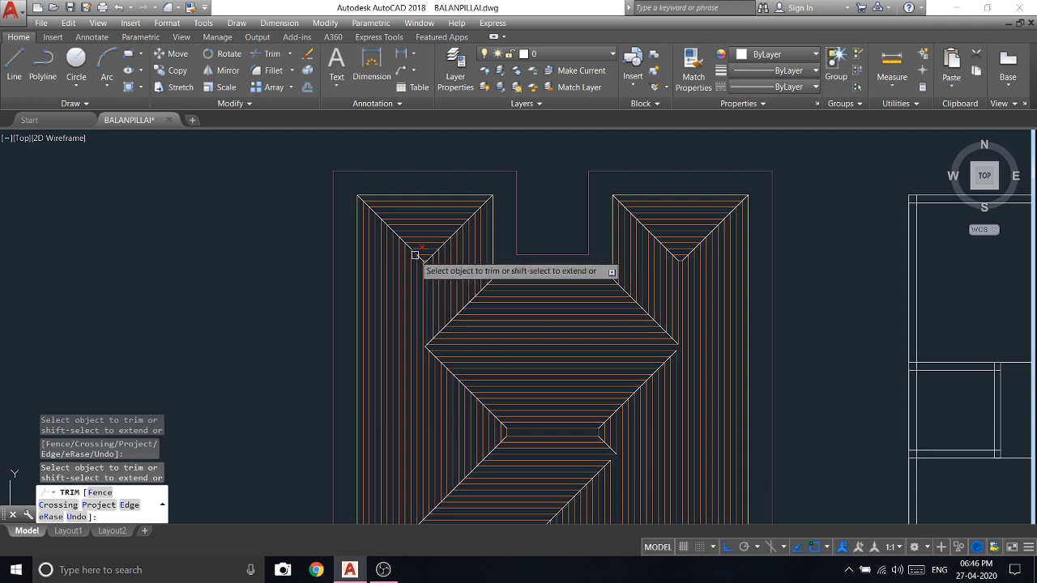
{"action": "scroll", "coordinate": [457, 292], "scroll_direction": "up", "scroll_amount": 5}
{"action": "right_click", "coordinate": [432, 287]}
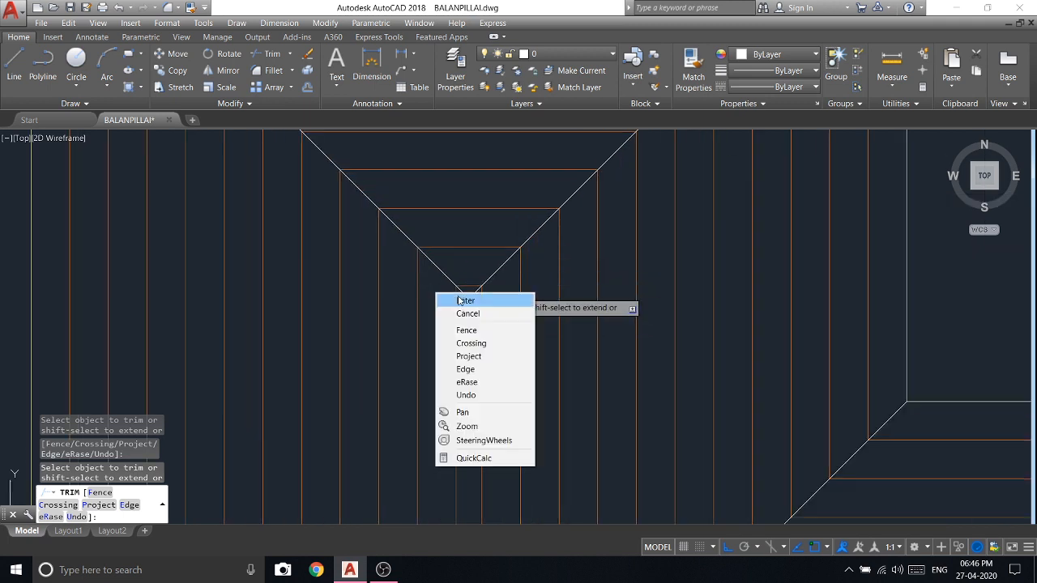
{"action": "left_click", "coordinate": [447, 295]}
Step: Draw a ridge line from the left arm's hip apex down to the left diagonal junction, with Ortho turned off
{"action": "left_click", "coordinate": [13, 65]}
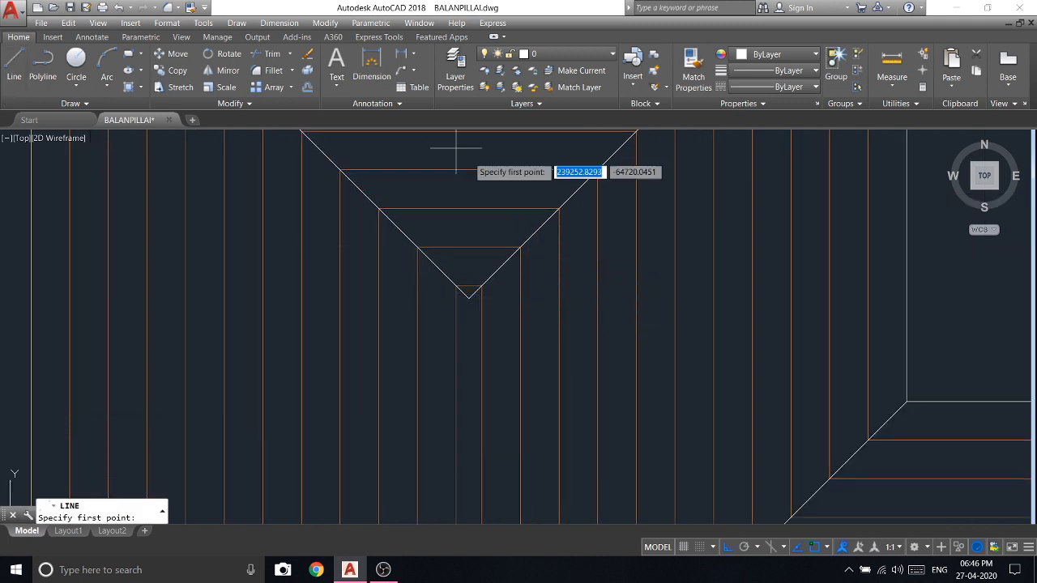
{"action": "left_click", "coordinate": [469, 298]}
{"action": "scroll", "coordinate": [470, 297], "scroll_direction": "down", "scroll_amount": 3}
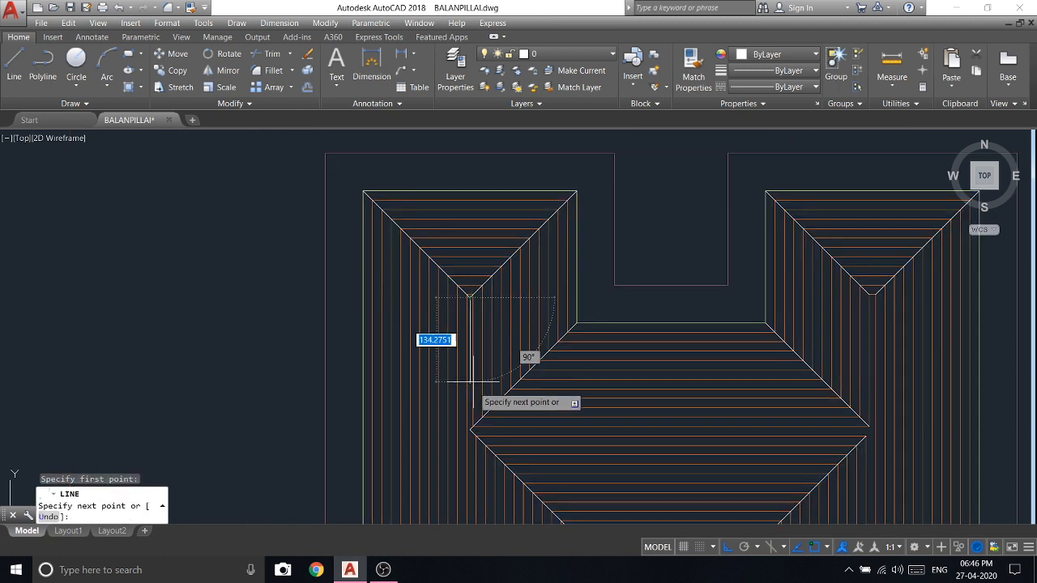
{"action": "scroll", "coordinate": [471, 397], "scroll_direction": "up", "scroll_amount": 2}
{"action": "scroll", "coordinate": [469, 440], "scroll_direction": "up", "scroll_amount": 2}
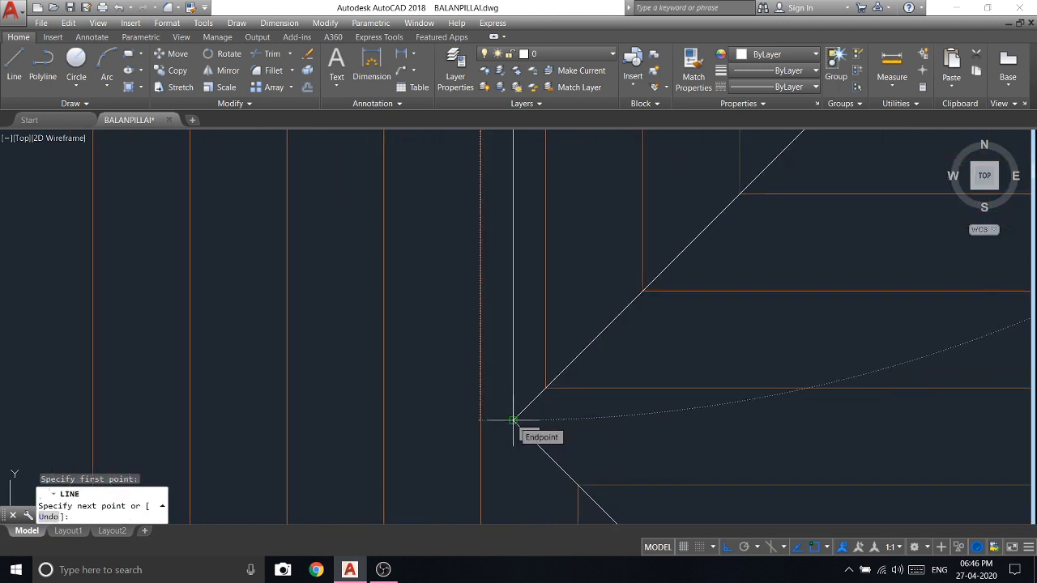
{"action": "scroll", "coordinate": [513, 421], "scroll_direction": "down", "scroll_amount": 3}
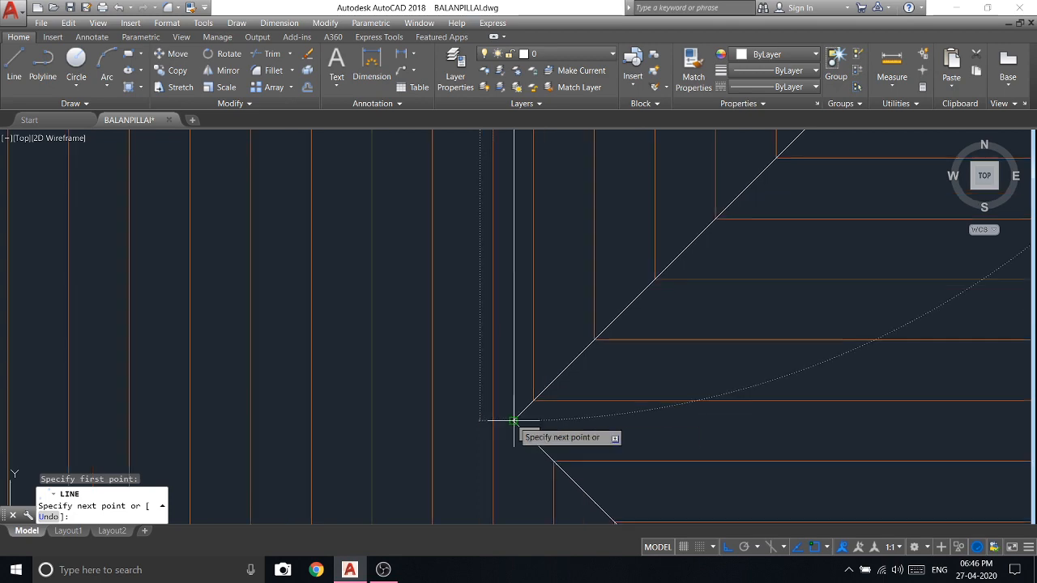
{"action": "left_click", "coordinate": [725, 547]}
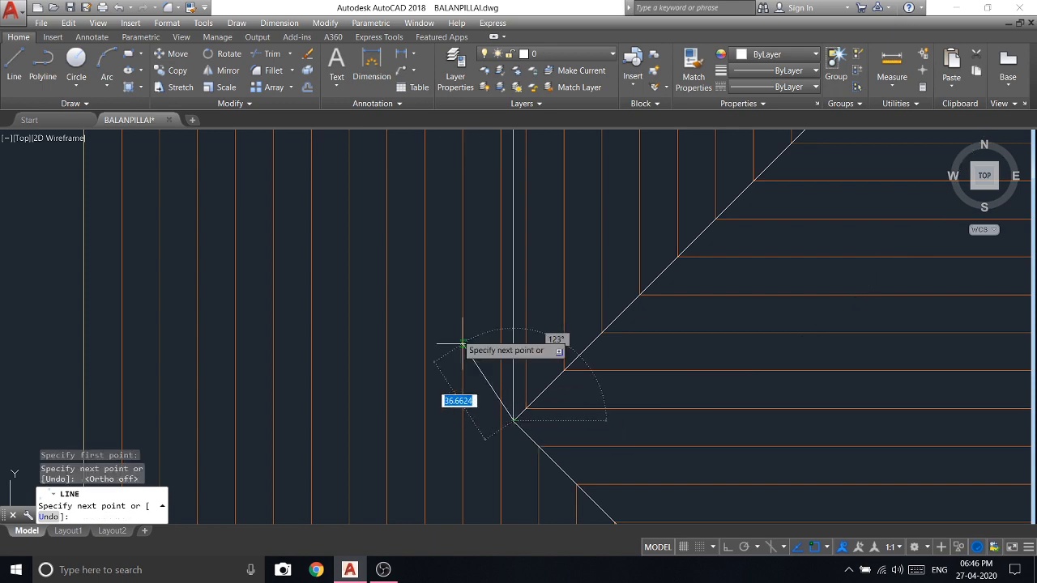
{"action": "scroll", "coordinate": [463, 370], "scroll_direction": "down", "scroll_amount": 5}
{"action": "key", "text": "Escape"}
{"action": "scroll", "coordinate": [497, 247], "scroll_direction": "up", "scroll_amount": 2}
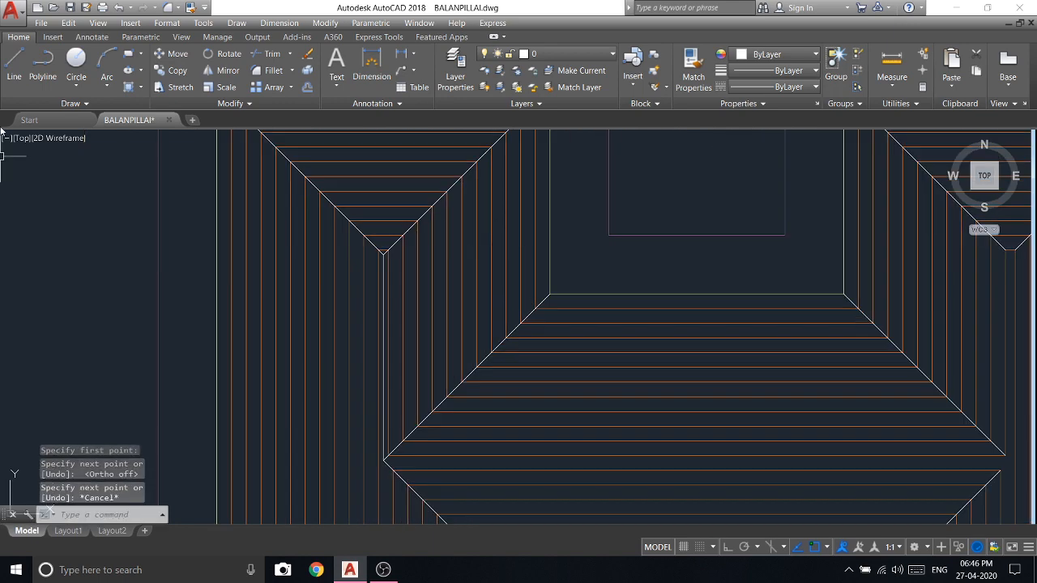
Step: Extend the lower valley line to the short central diagonal, and the bottom triangle's two hip lines across each other
{"action": "scroll", "coordinate": [433, 146], "scroll_direction": "down", "scroll_amount": 5}
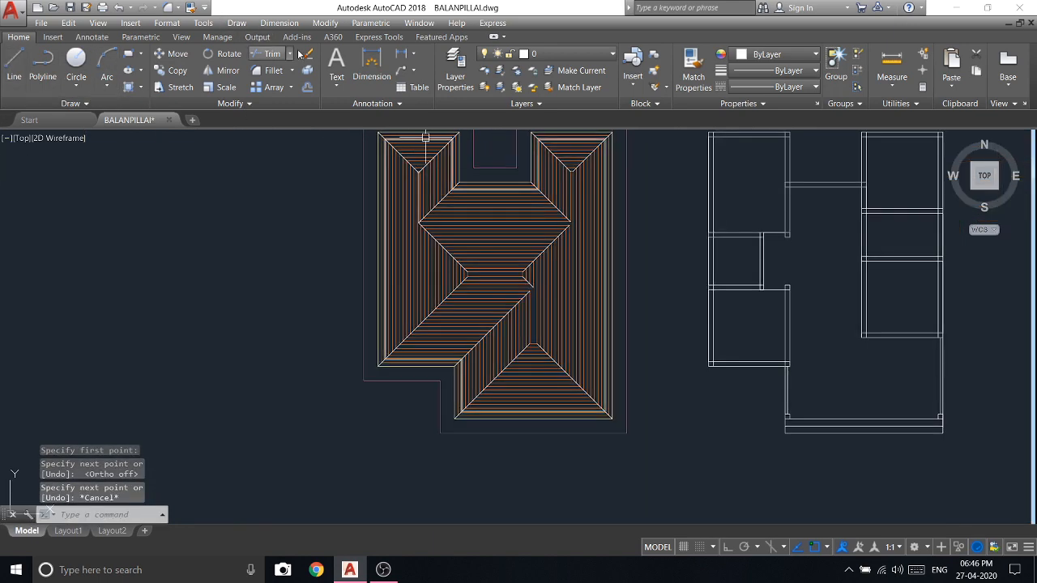
{"action": "left_click", "coordinate": [286, 102]}
{"action": "key", "text": "Return"}
{"action": "scroll", "coordinate": [548, 335], "scroll_direction": "up", "scroll_amount": 6}
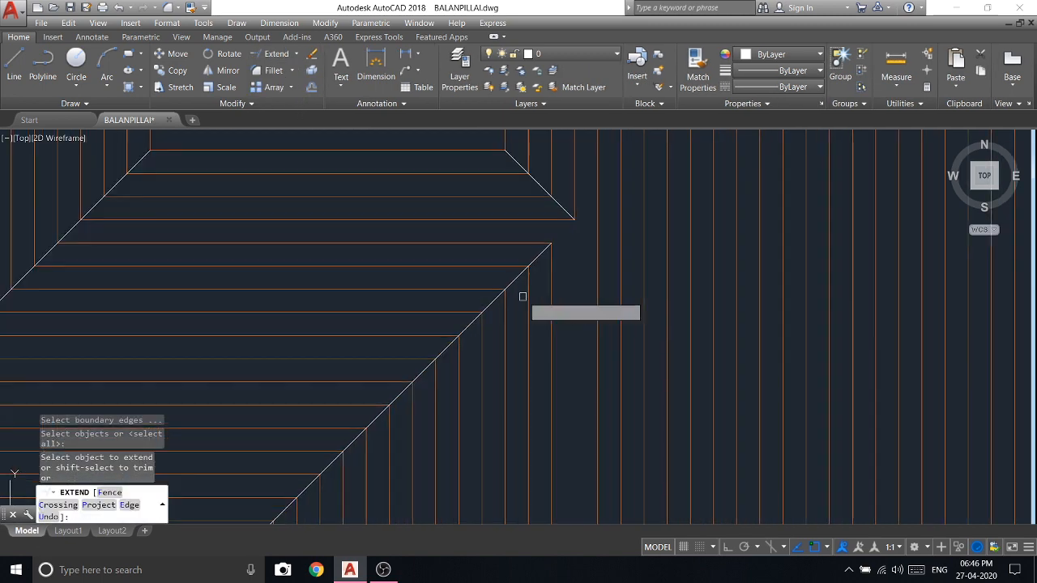
{"action": "left_click", "coordinate": [535, 261]}
{"action": "scroll", "coordinate": [567, 235], "scroll_direction": "down", "scroll_amount": 5}
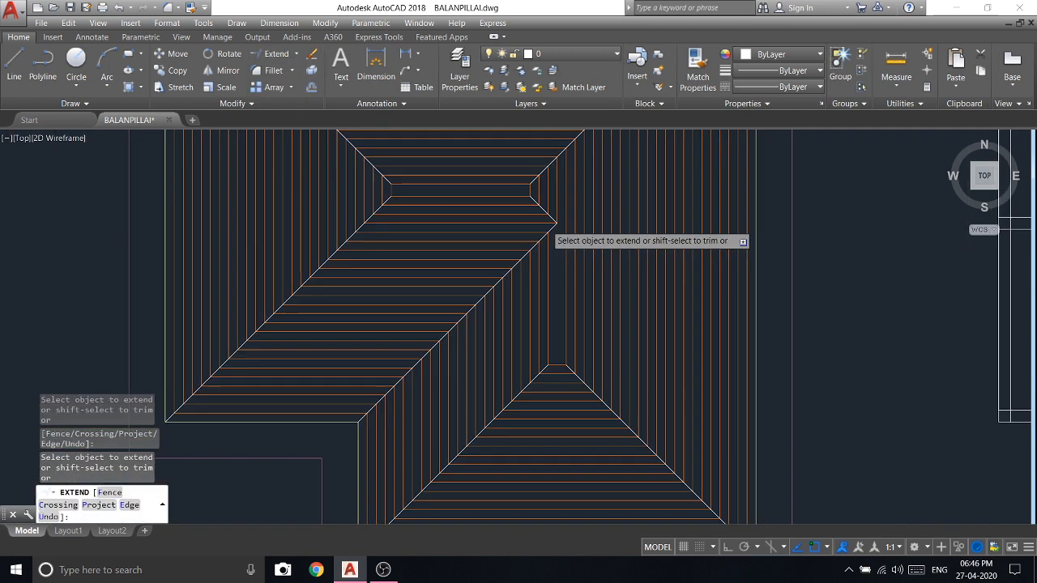
{"action": "scroll", "coordinate": [566, 338], "scroll_direction": "up", "scroll_amount": 3}
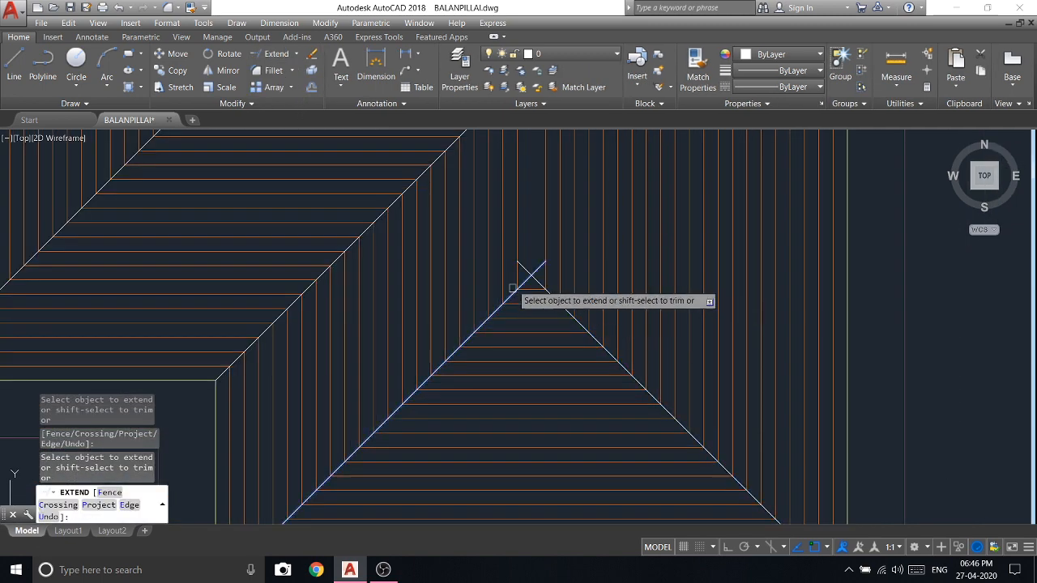
Step: Trim the overshooting ends of the two hip lines at the bottom triangle's apex
{"action": "key", "text": "Escape"}
{"action": "left_click", "coordinate": [281, 74]}
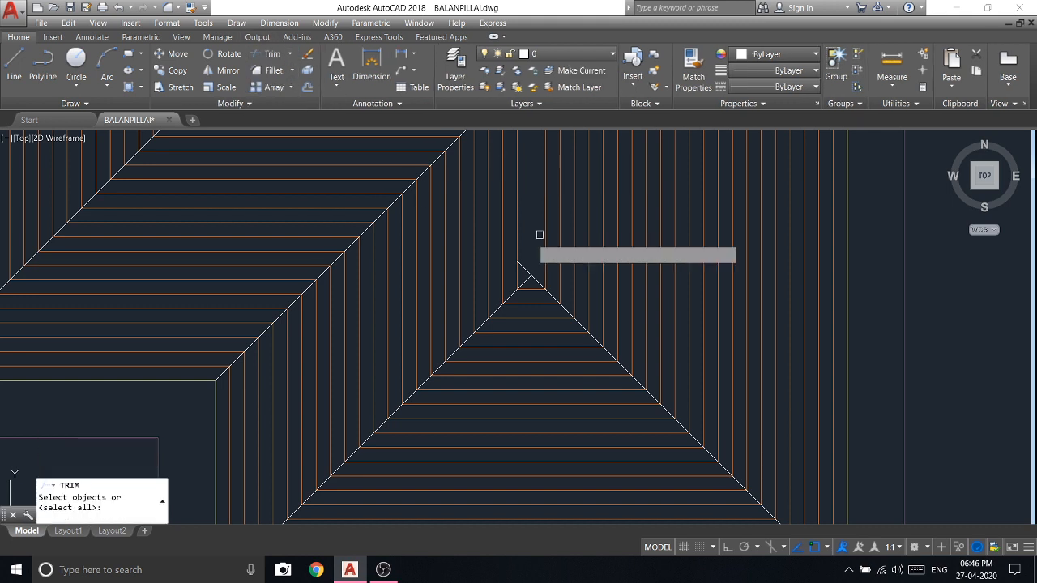
{"action": "key", "text": "Return"}
{"action": "left_click", "coordinate": [523, 267]}
{"action": "key", "text": "Escape"}
Step: Draw a ridge line from the bottom triangle's apex up to the junction of the valley line and short central diagonal
{"action": "type", "text": "l"}
{"action": "key", "text": "Return"}
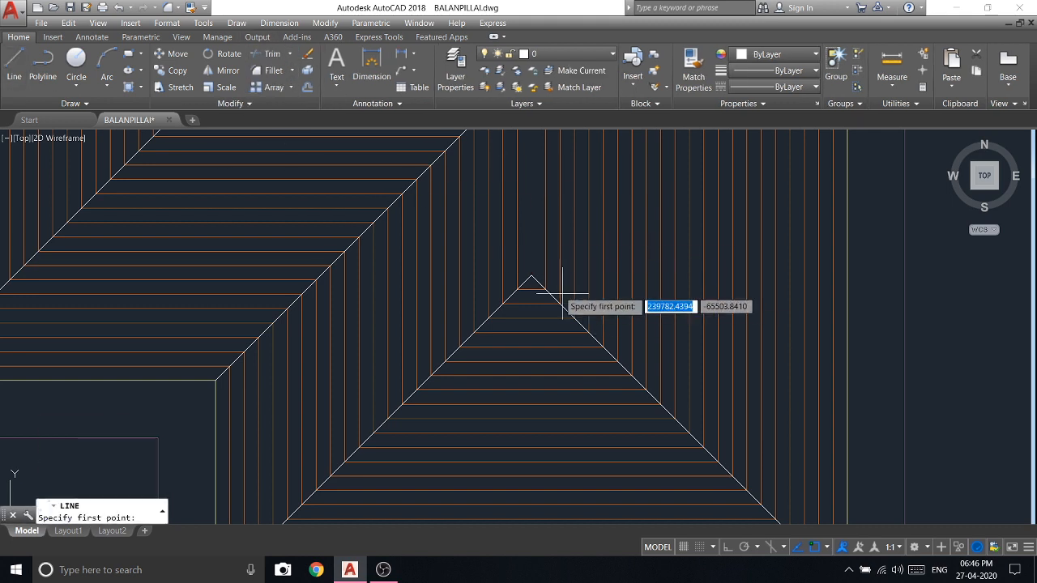
{"action": "left_click", "coordinate": [531, 279]}
{"action": "scroll", "coordinate": [532, 281], "scroll_direction": "down", "scroll_amount": 3}
{"action": "scroll", "coordinate": [541, 209], "scroll_direction": "up", "scroll_amount": 4}
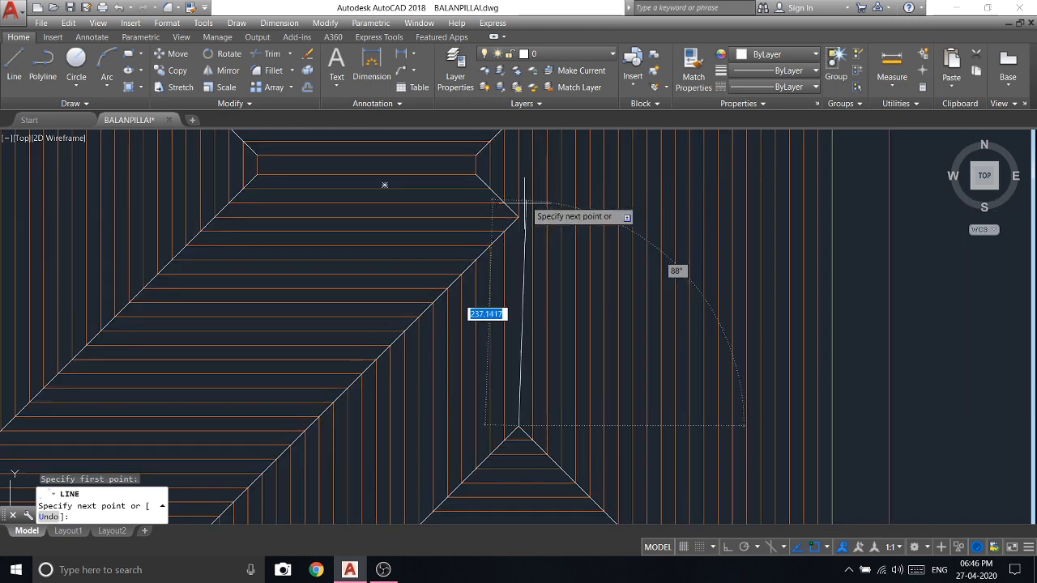
{"action": "left_click", "coordinate": [519, 217]}
{"action": "key", "text": "Escape"}
{"action": "scroll", "coordinate": [512, 349], "scroll_direction": "down", "scroll_amount": 2}
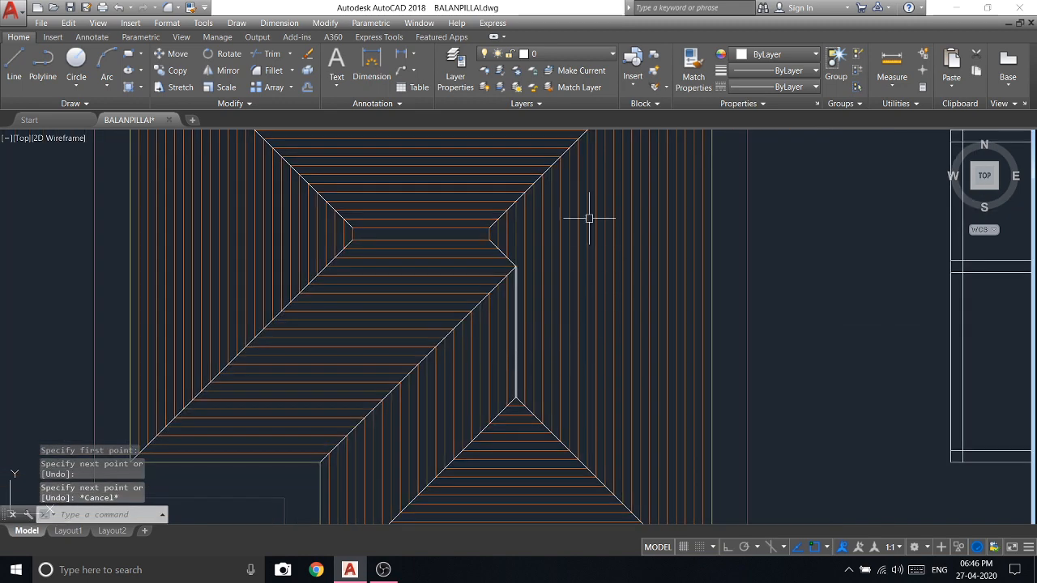
Step: Extend the diagonals at both ends of the innermost central rectangle until they intersect
{"action": "left_click", "coordinate": [286, 104]}
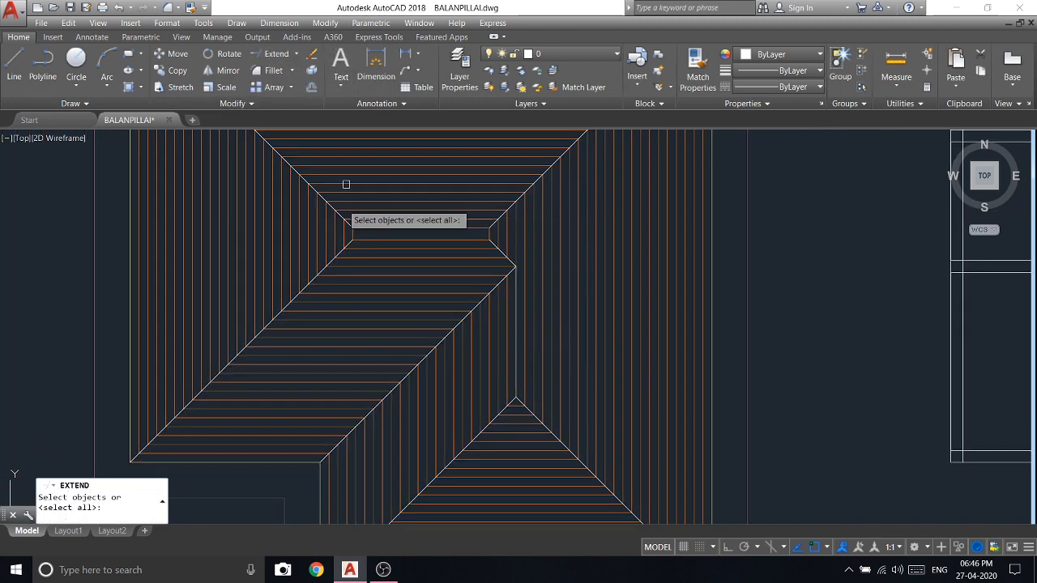
{"action": "scroll", "coordinate": [346, 227], "scroll_direction": "up", "scroll_amount": 3}
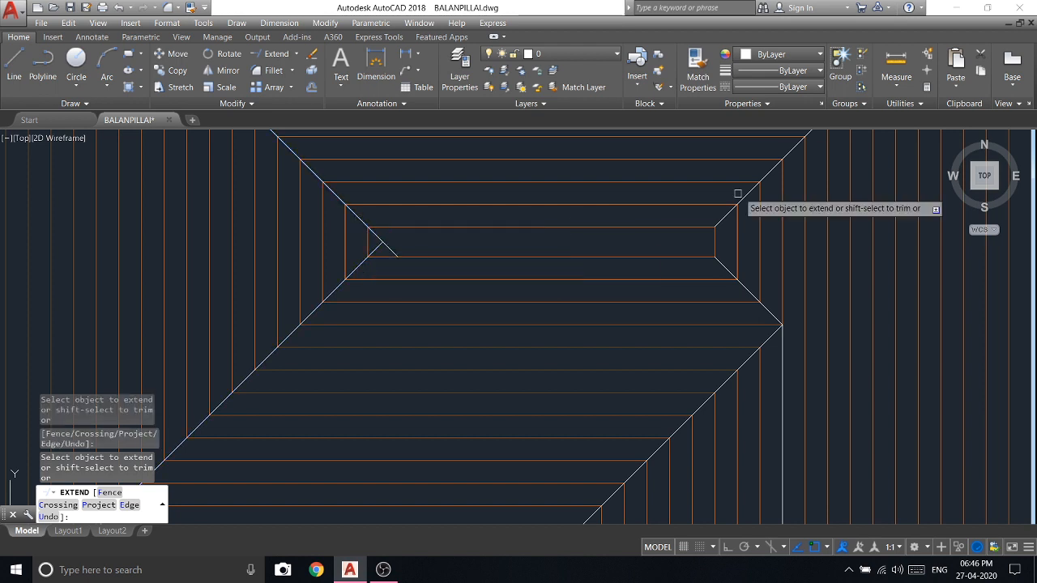
{"action": "left_click", "coordinate": [724, 263]}
{"action": "key", "text": "Escape"}
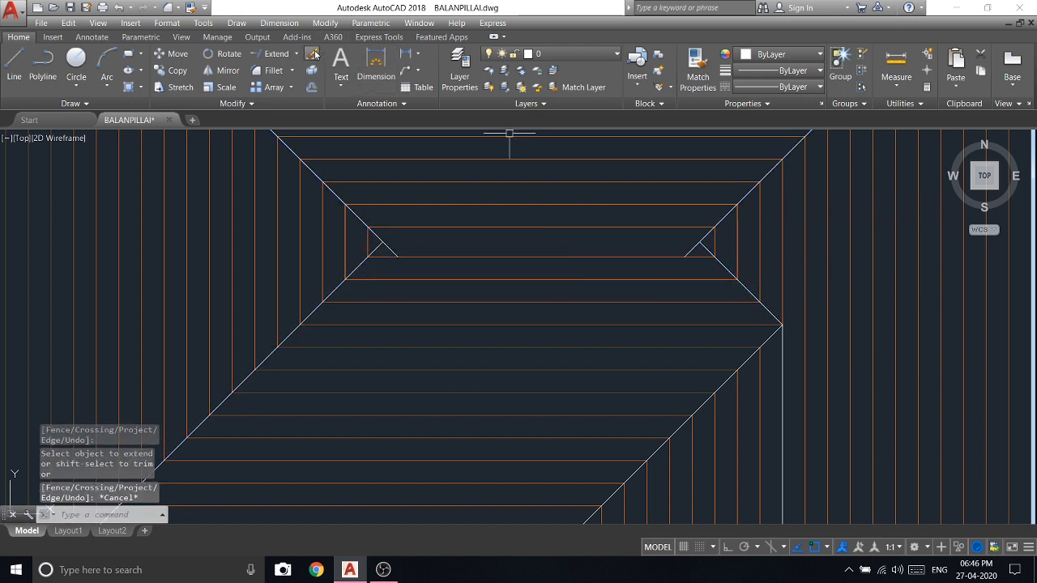
Step: Trim the overshooting diagonal ends inside both ends of the central rectangle
{"action": "key", "text": "Return"}
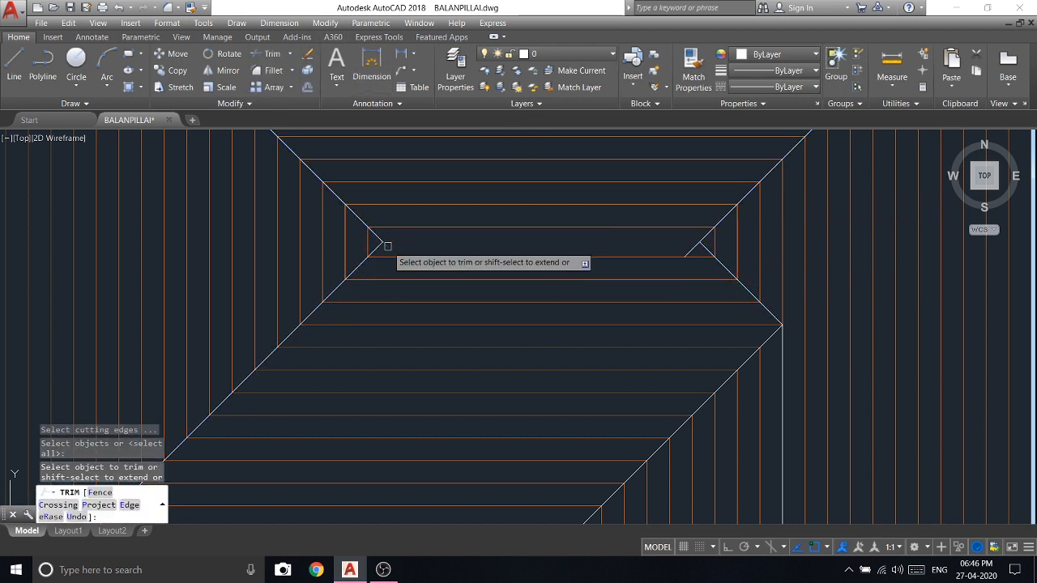
{"action": "left_click", "coordinate": [387, 247]}
{"action": "left_click", "coordinate": [691, 249]}
Step: Draw a horizontal ridge line between the two diagonal intersections inside the central rectangle
{"action": "left_click", "coordinate": [14, 65]}
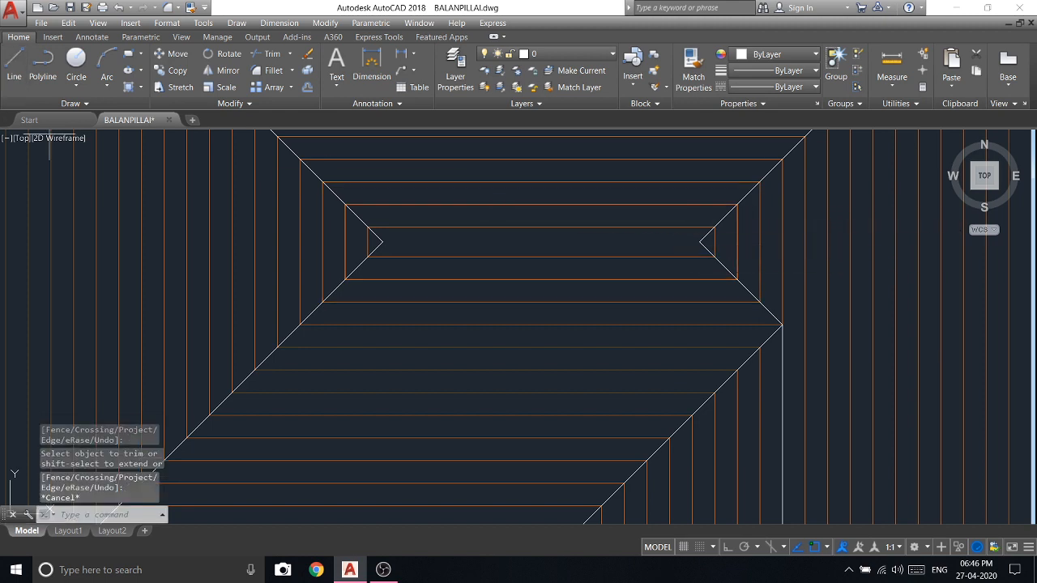
{"action": "left_click", "coordinate": [382, 241]}
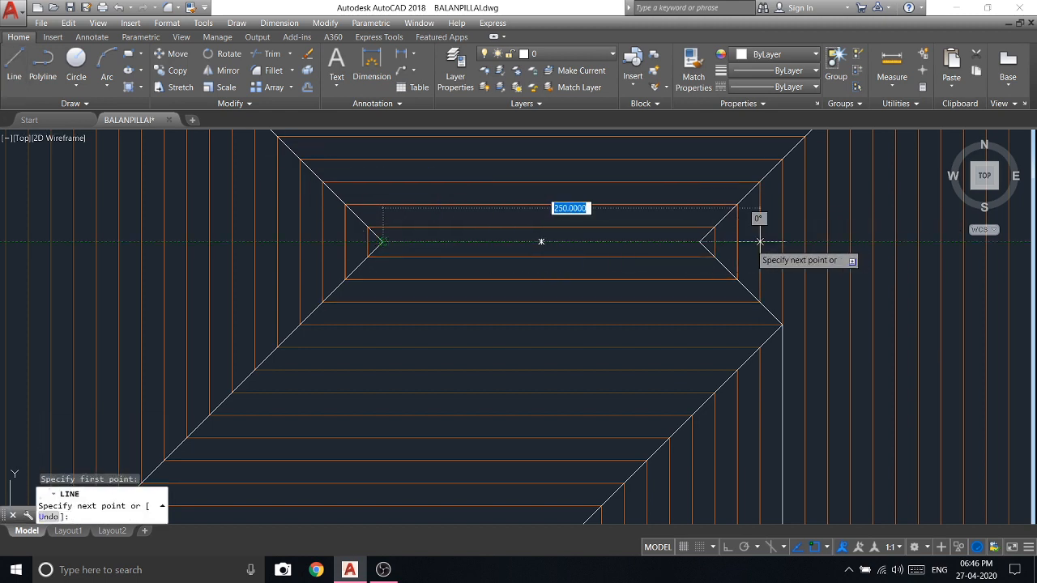
{"action": "left_click", "coordinate": [700, 241]}
{"action": "right_click", "coordinate": [663, 224]}
{"action": "left_click", "coordinate": [689, 231]}
{"action": "scroll", "coordinate": [547, 246], "scroll_direction": "down", "scroll_amount": 6}
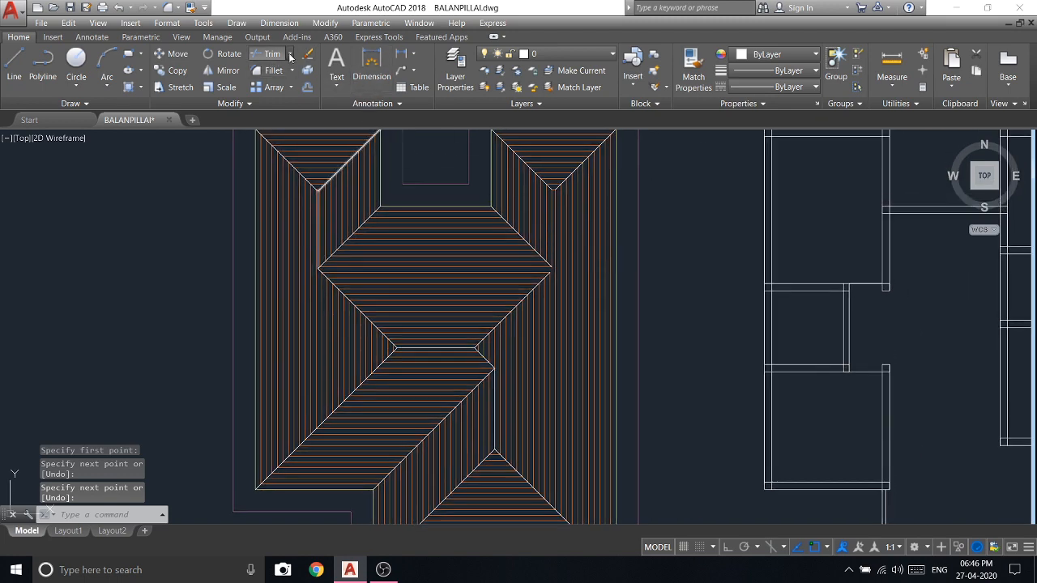
Step: Extend the two diagonals at the right junction below the right arm until they intersect
{"action": "type", "text": "ex"}
{"action": "key", "text": "Return"}
{"action": "scroll", "coordinate": [551, 268], "scroll_direction": "up", "scroll_amount": 5}
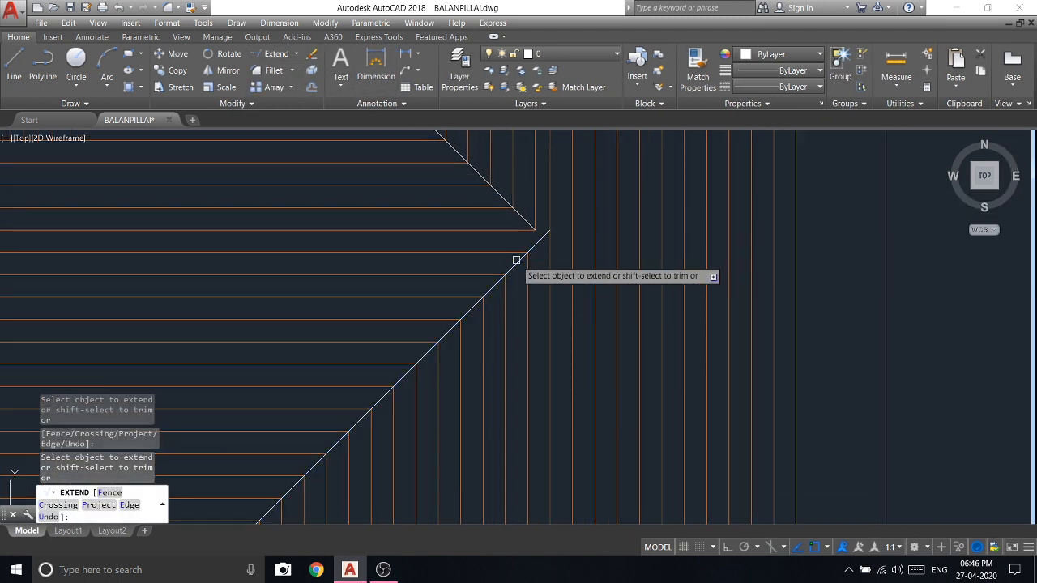
{"action": "left_click", "coordinate": [520, 214]}
{"action": "key", "text": "Escape"}
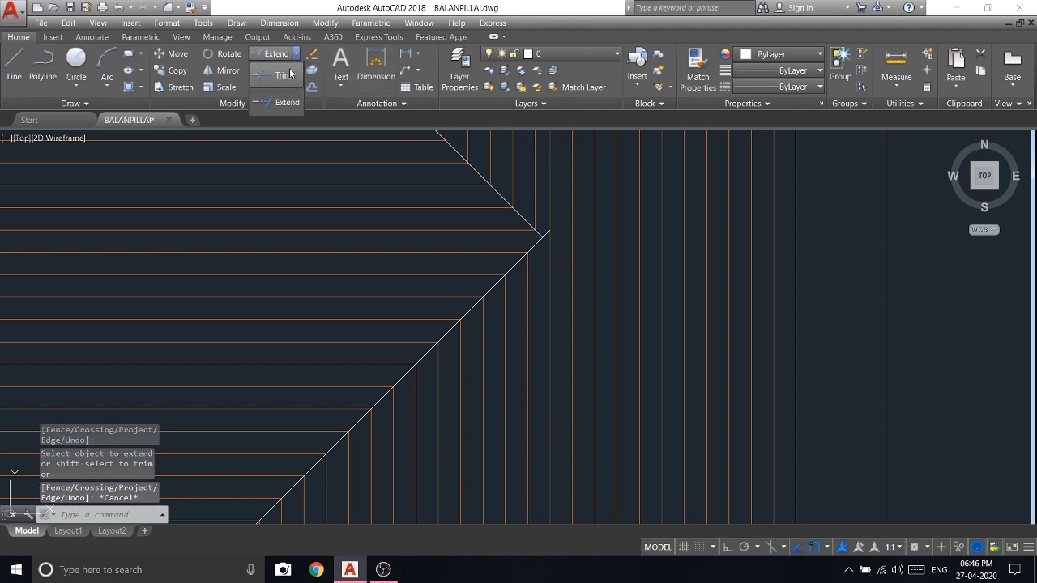
Step: Trim the overshooting diagonal end at the right junction
{"action": "left_click", "coordinate": [285, 74]}
{"action": "scroll", "coordinate": [553, 237], "scroll_direction": "up", "scroll_amount": 4}
{"action": "scroll", "coordinate": [490, 263], "scroll_direction": "down", "scroll_amount": 6}
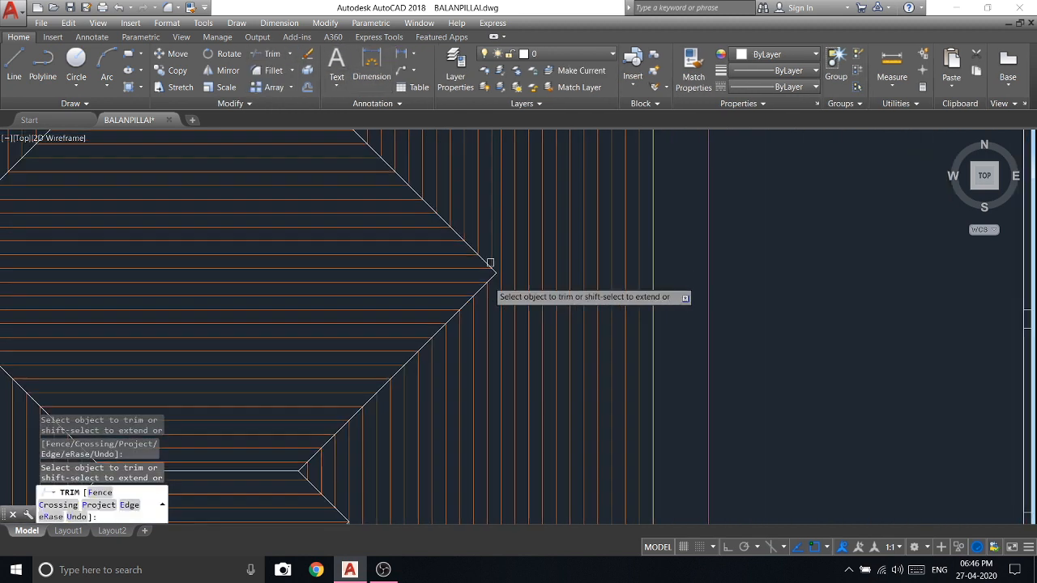
{"action": "scroll", "coordinate": [490, 263], "scroll_direction": "down", "scroll_amount": 6}
{"action": "key", "text": "Escape"}
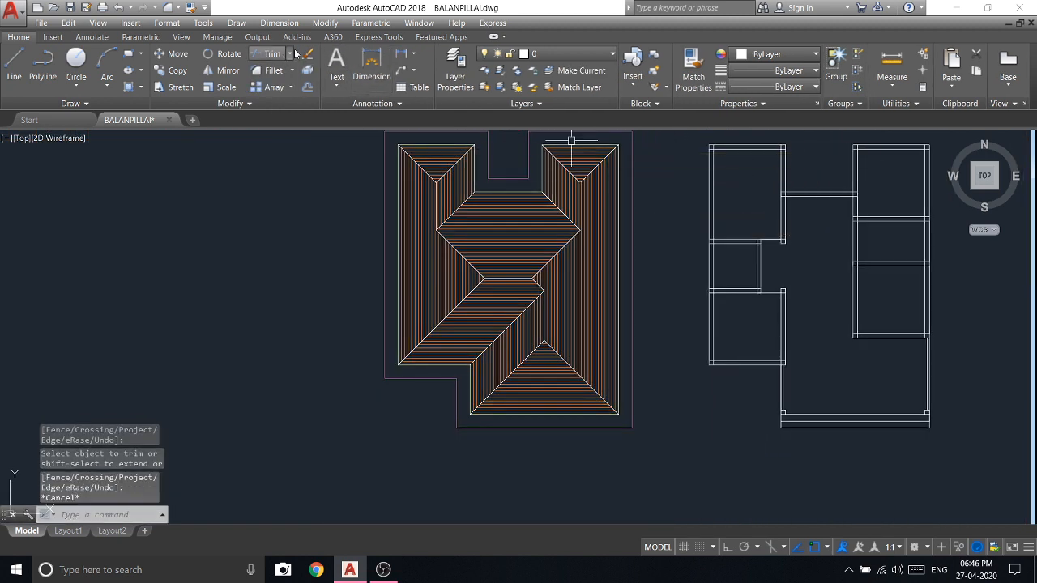
Step: Extend the right arm's hip diagonal to its meeting point and trim the overshooting end at the apex
{"action": "left_click", "coordinate": [282, 106]}
{"action": "scroll", "coordinate": [559, 199], "scroll_direction": "up", "scroll_amount": 6}
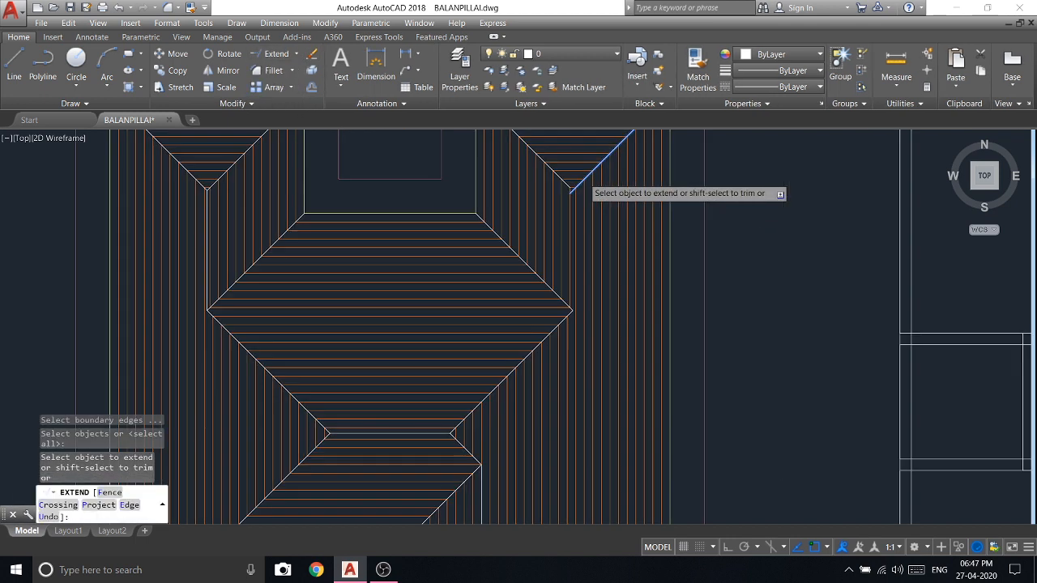
{"action": "key", "text": "Escape"}
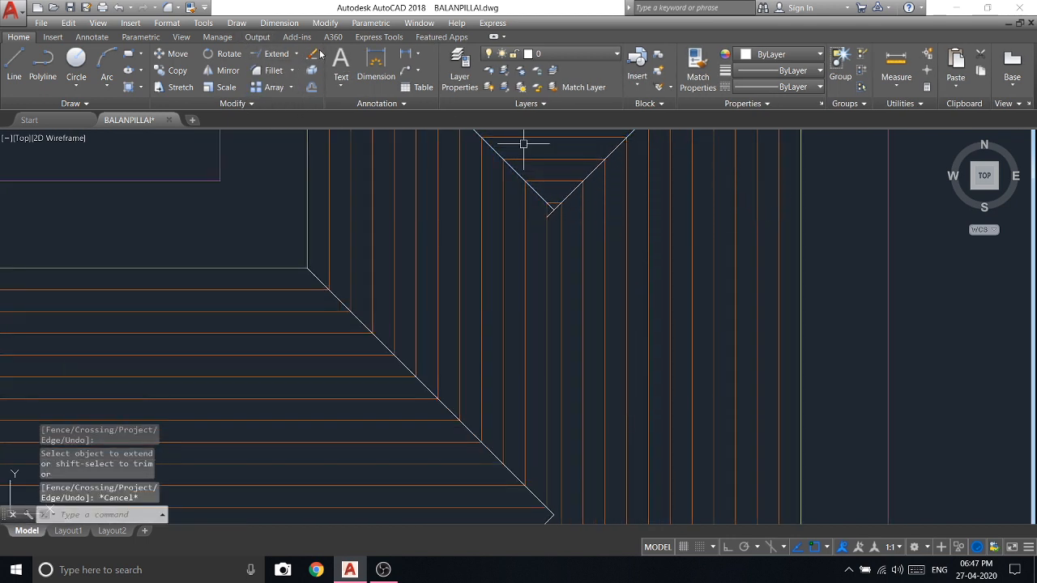
{"action": "left_click", "coordinate": [276, 76]}
{"action": "key", "text": "Return"}
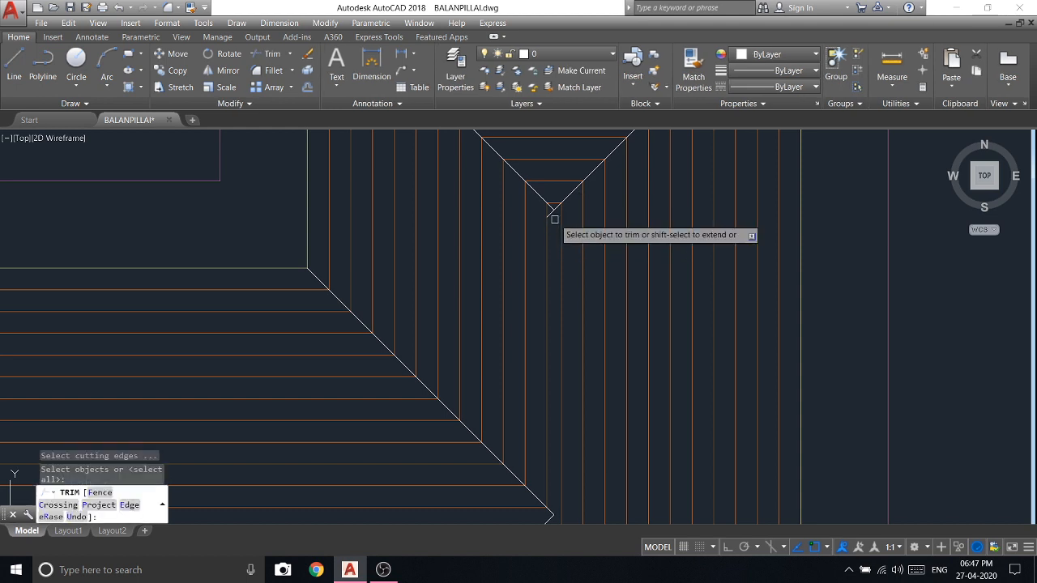
{"action": "scroll", "coordinate": [549, 215], "scroll_direction": "up", "scroll_amount": 3}
Step: Draw a vertical ridge line from the right arm's hip apex down to the diagonal junction below it
{"action": "left_click", "coordinate": [14, 65]}
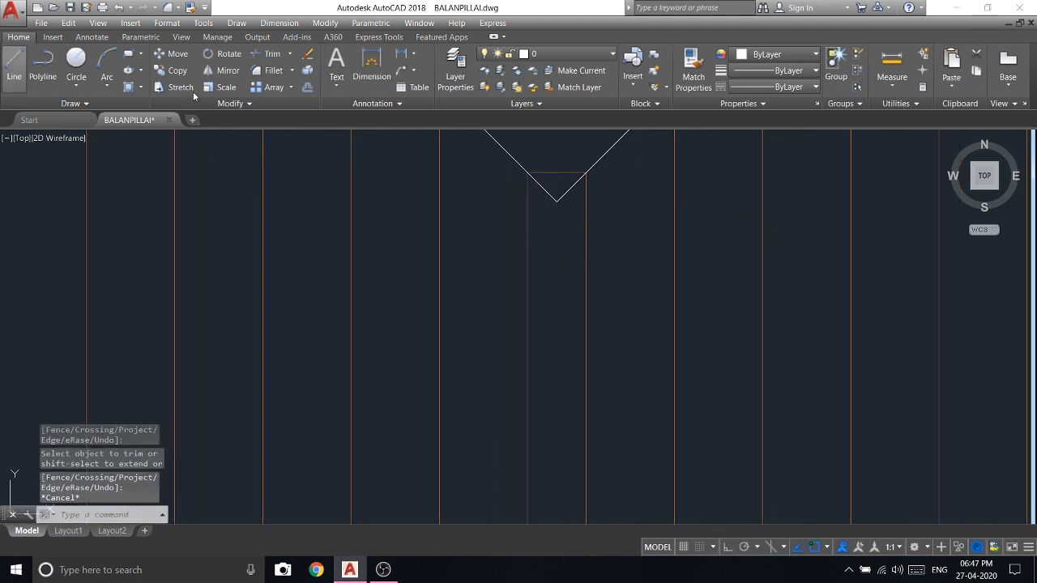
{"action": "left_click", "coordinate": [554, 199]}
{"action": "scroll", "coordinate": [555, 227], "scroll_direction": "up", "scroll_amount": 5}
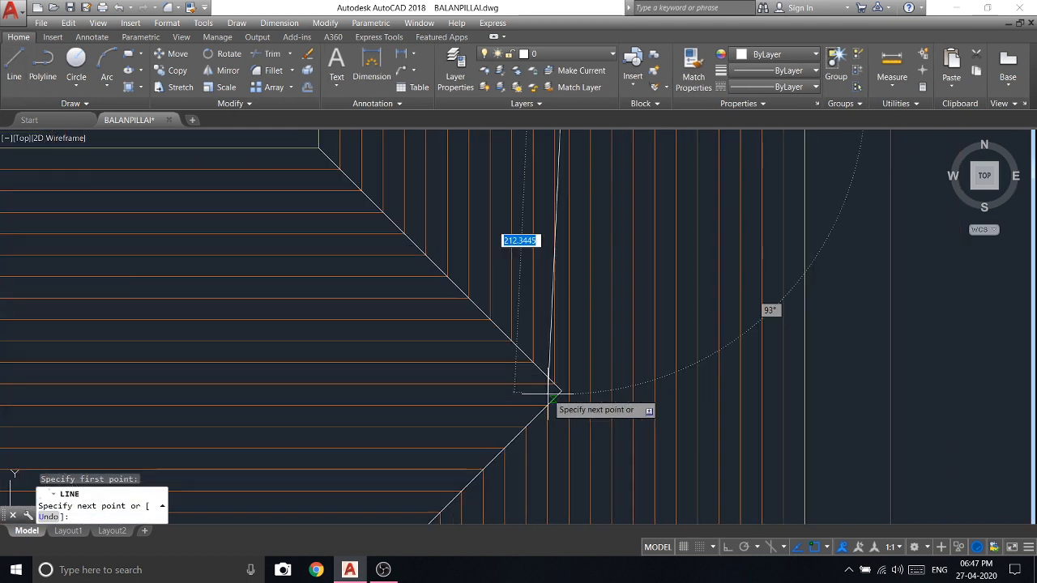
{"action": "scroll", "coordinate": [582, 381], "scroll_direction": "down", "scroll_amount": 10}
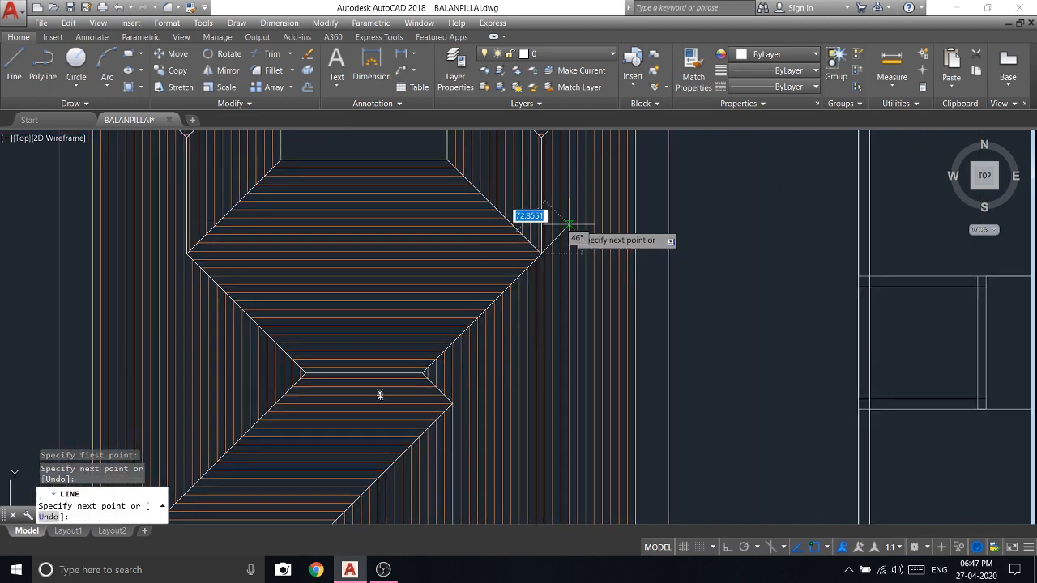
{"action": "key", "text": "Escape"}
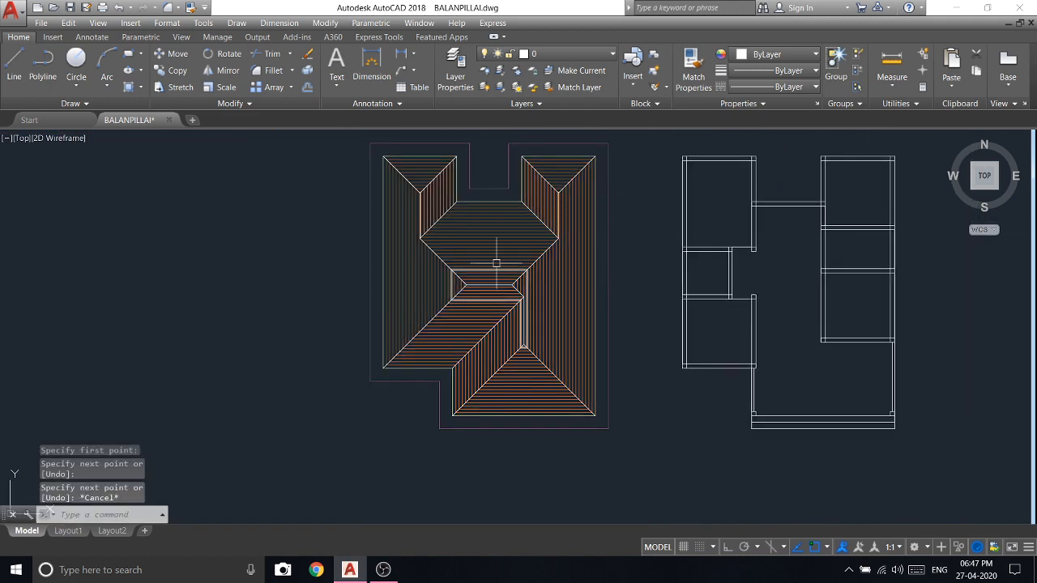
Step: Erase all the orange offset outlines inside the roof plan, keeping the hip, valley and ridge lines
{"action": "scroll", "coordinate": [499, 261], "scroll_direction": "up", "scroll_amount": 2}
{"action": "middle_click_drag", "start_coordinate": [776, 250], "coordinate": [700, 332]}
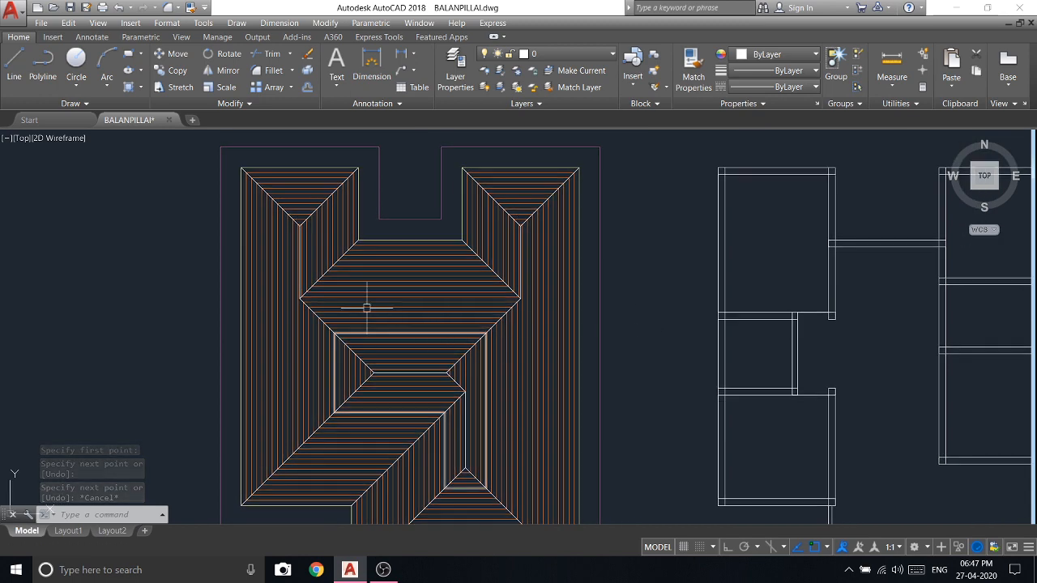
{"action": "scroll", "coordinate": [285, 229], "scroll_direction": "up", "scroll_amount": 8}
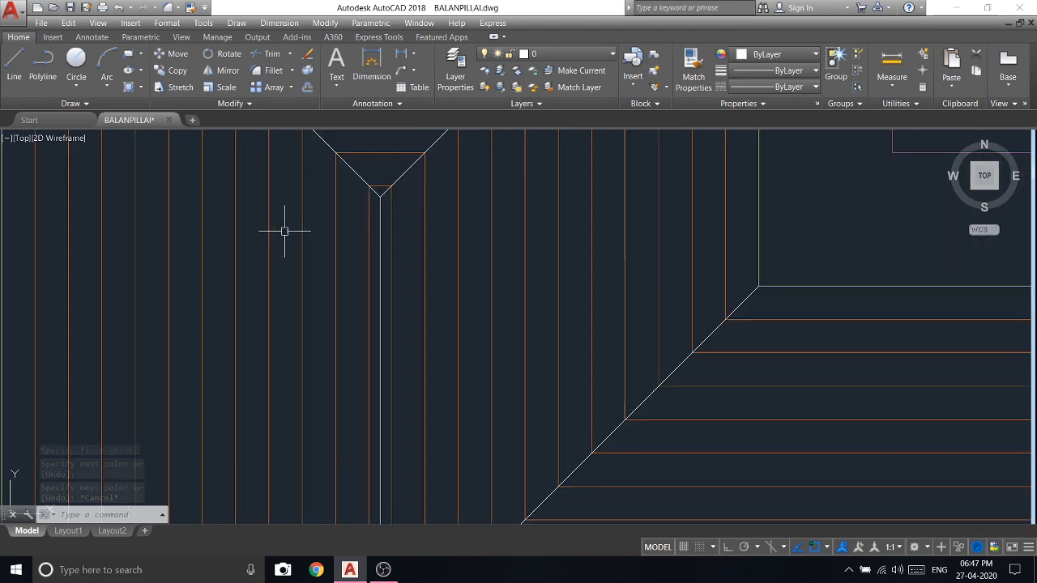
{"action": "left_click", "coordinate": [373, 287]}
{"action": "scroll", "coordinate": [372, 287], "scroll_direction": "down", "scroll_amount": 5}
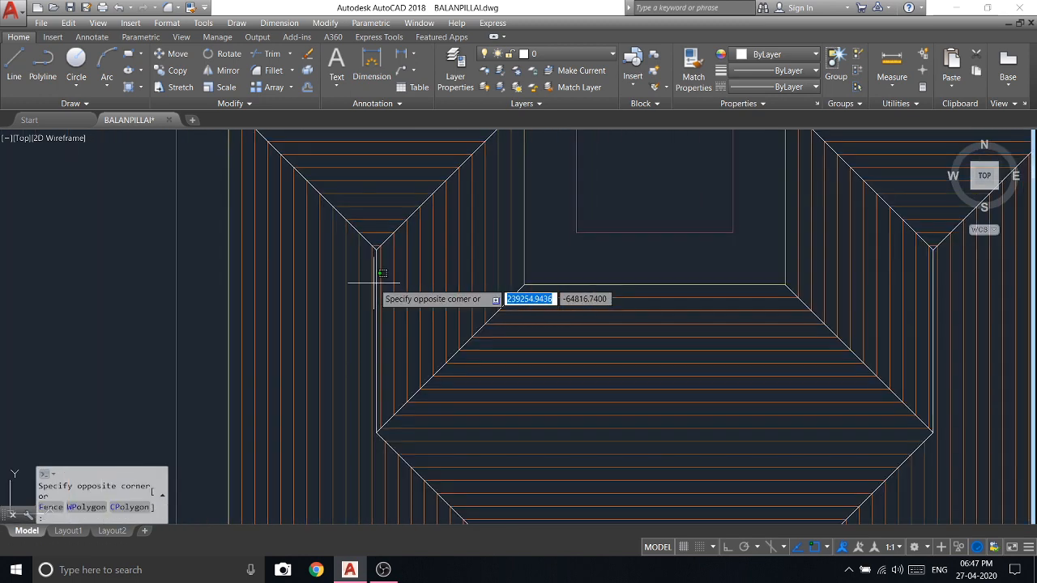
{"action": "left_click", "coordinate": [240, 273]}
{"action": "scroll", "coordinate": [390, 271], "scroll_direction": "down", "scroll_amount": 3}
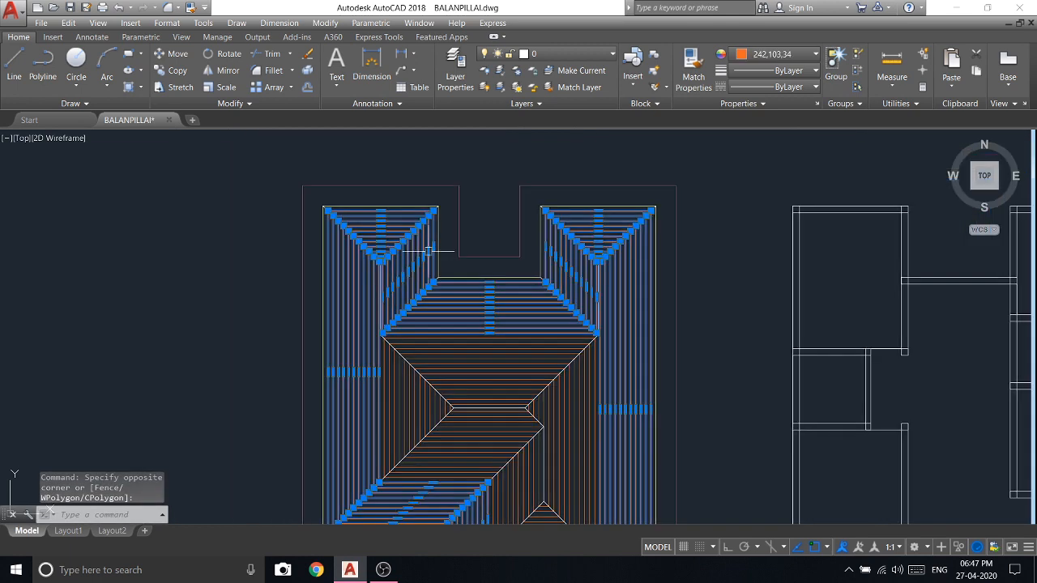
{"action": "scroll", "coordinate": [421, 227], "scroll_direction": "up", "scroll_amount": 5}
{"action": "scroll", "coordinate": [409, 215], "scroll_direction": "down", "scroll_amount": 7}
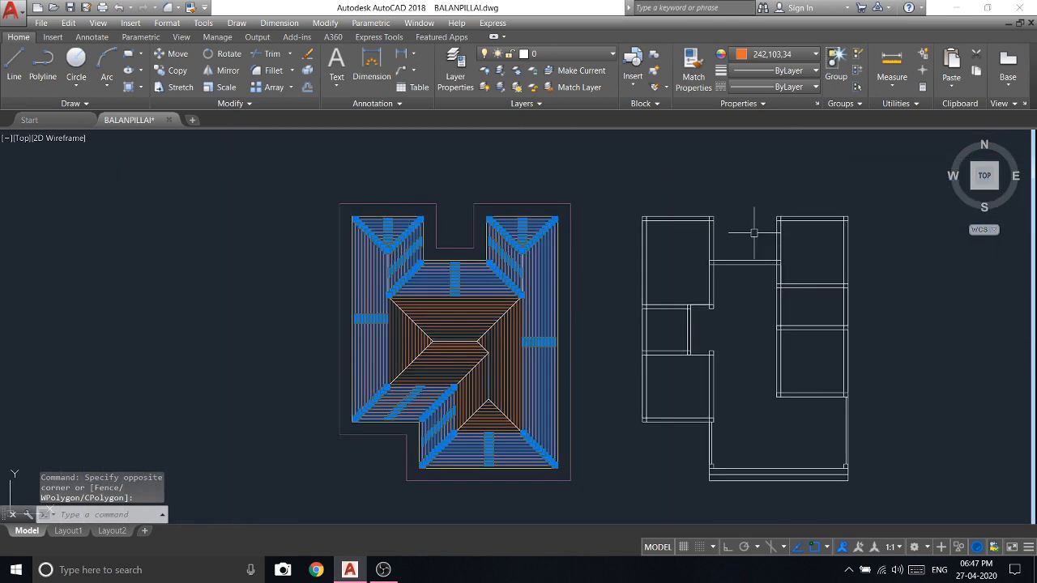
{"action": "scroll", "coordinate": [707, 217], "scroll_direction": "up", "scroll_amount": 2}
{"action": "scroll", "coordinate": [377, 215], "scroll_direction": "up", "scroll_amount": 4}
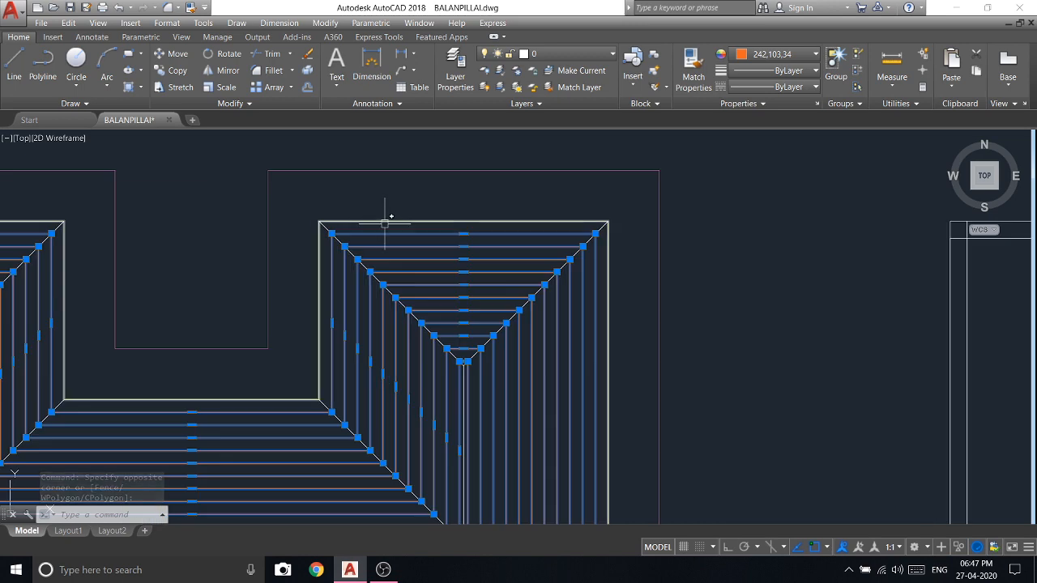
{"action": "scroll", "coordinate": [470, 293], "scroll_direction": "down", "scroll_amount": 4}
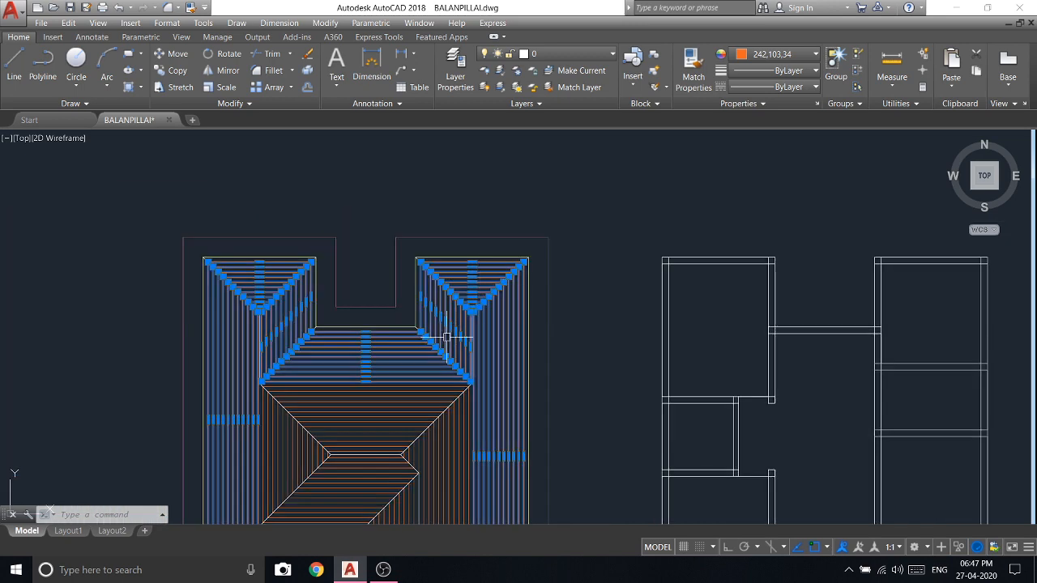
{"action": "scroll", "coordinate": [353, 456], "scroll_direction": "up", "scroll_amount": 10}
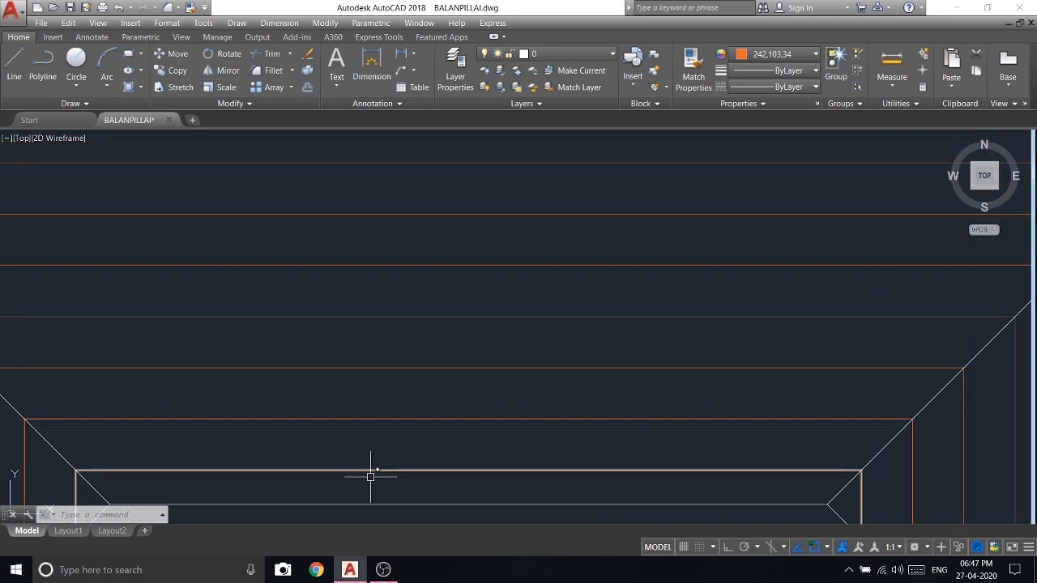
{"action": "left_click", "coordinate": [370, 476]}
{"action": "scroll", "coordinate": [370, 460], "scroll_direction": "down", "scroll_amount": 5}
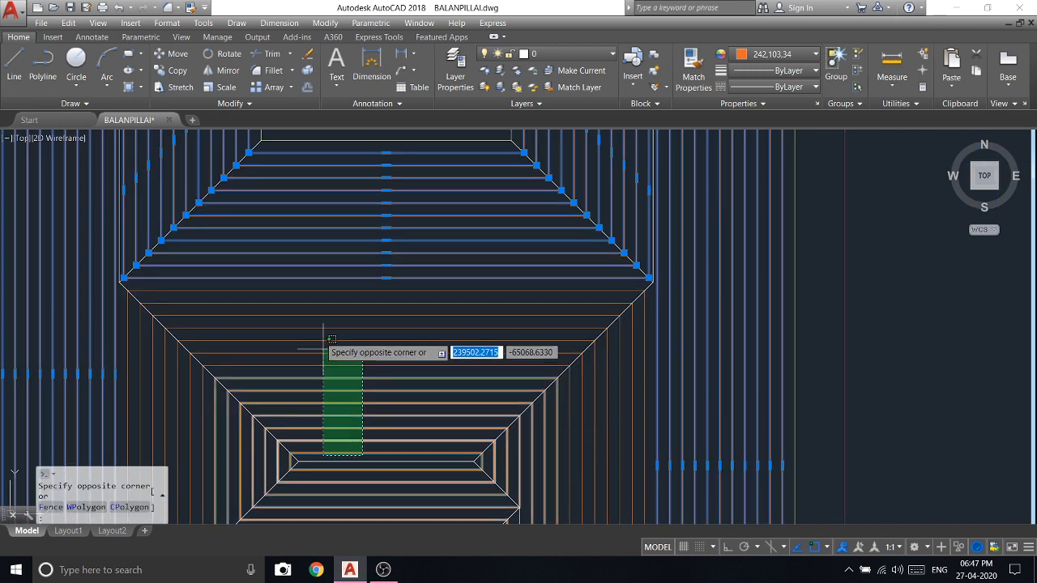
{"action": "left_click", "coordinate": [313, 263]}
{"action": "key", "text": "Delete"}
{"action": "scroll", "coordinate": [509, 227], "scroll_direction": "down", "scroll_amount": 5}
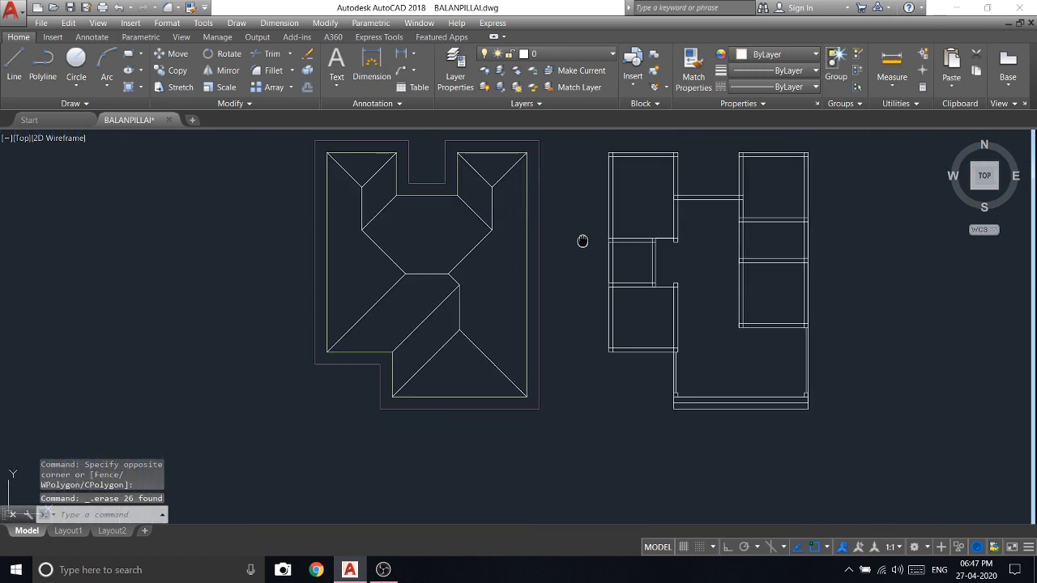
Step: Extend the hip and valley diagonals at every roof corner from the inner outline to the outer outline
{"action": "scroll", "coordinate": [517, 252], "scroll_direction": "up", "scroll_amount": 2}
{"action": "left_click", "coordinate": [272, 53]}
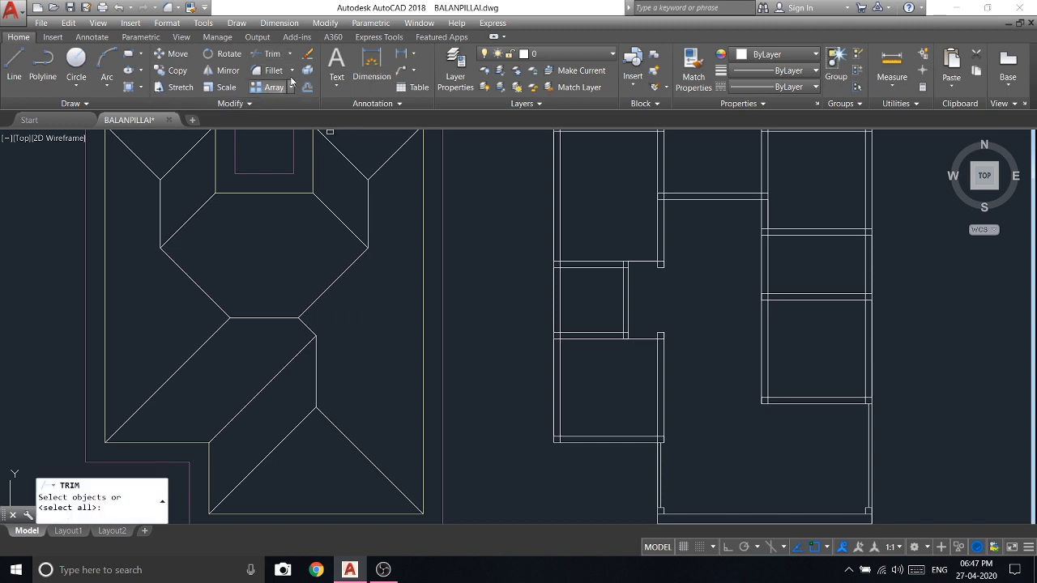
{"action": "left_click", "coordinate": [275, 87]}
{"action": "scroll", "coordinate": [454, 268], "scroll_direction": "down", "scroll_amount": 4}
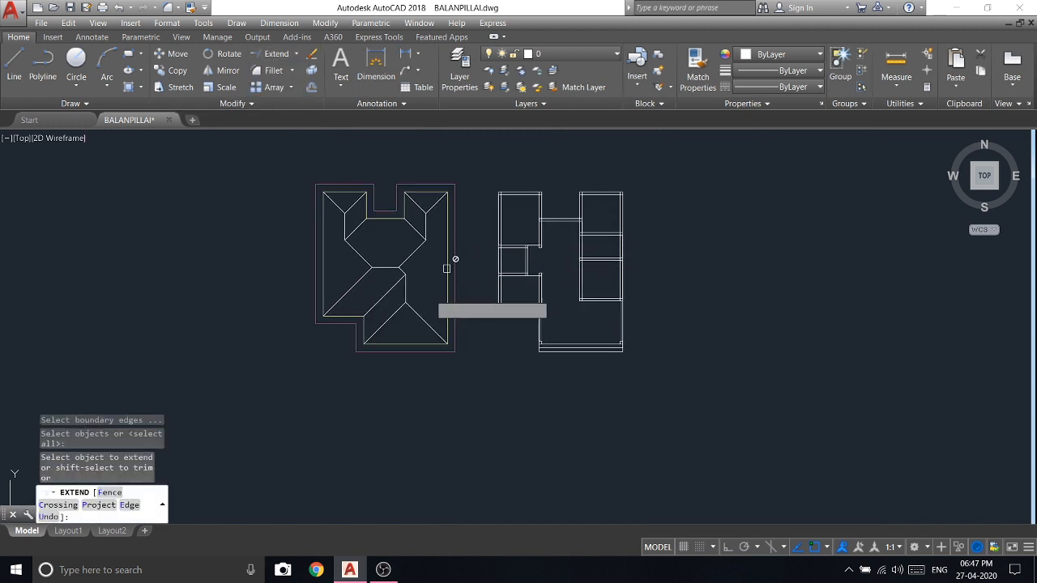
{"action": "left_click", "coordinate": [446, 341]}
{"action": "scroll", "coordinate": [382, 352], "scroll_direction": "up", "scroll_amount": 4}
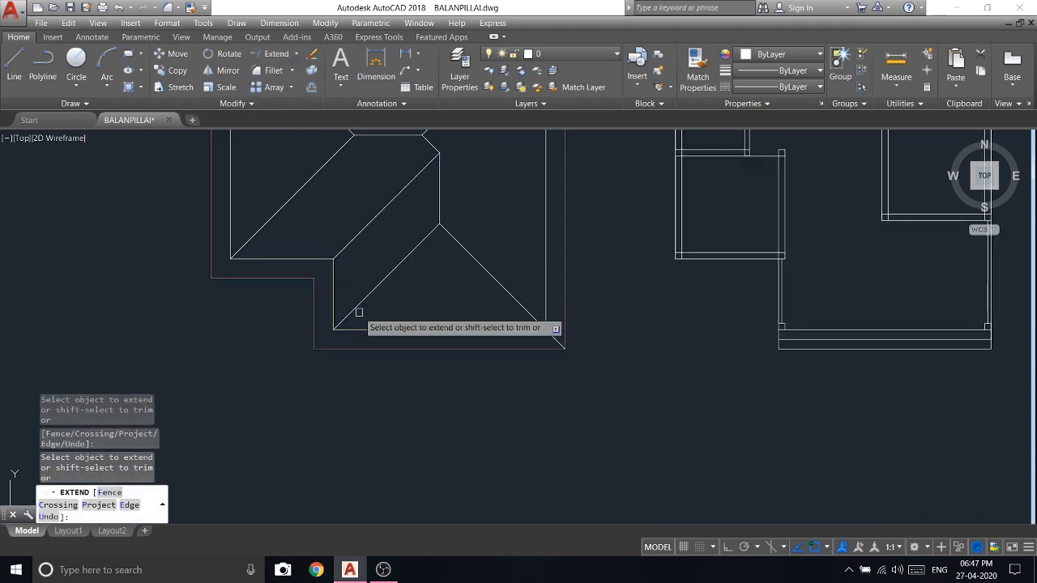
{"action": "scroll", "coordinate": [359, 297], "scroll_direction": "down", "scroll_amount": 3}
{"action": "scroll", "coordinate": [322, 155], "scroll_direction": "up", "scroll_amount": 4}
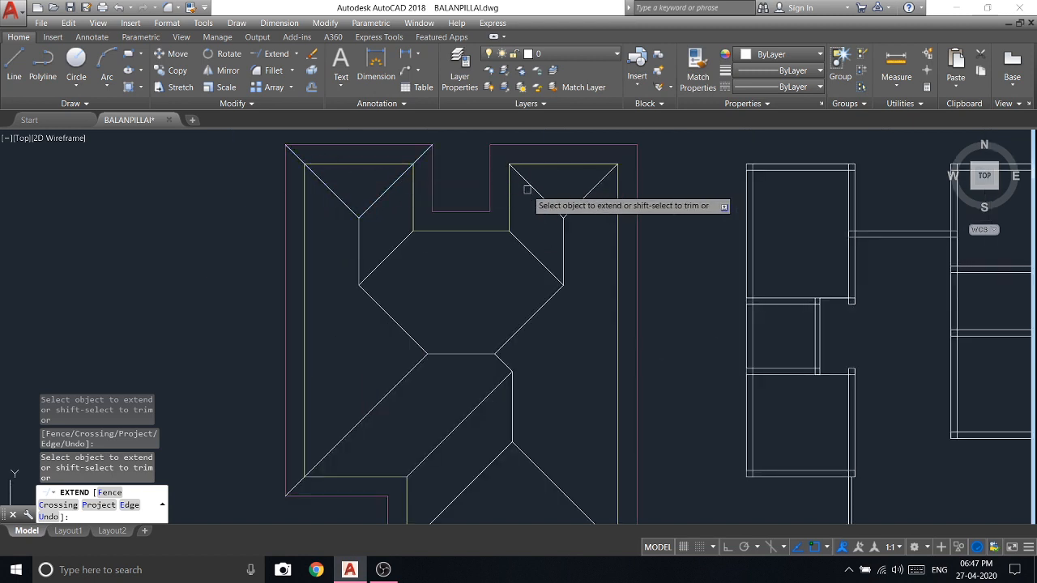
{"action": "left_click", "coordinate": [518, 240]}
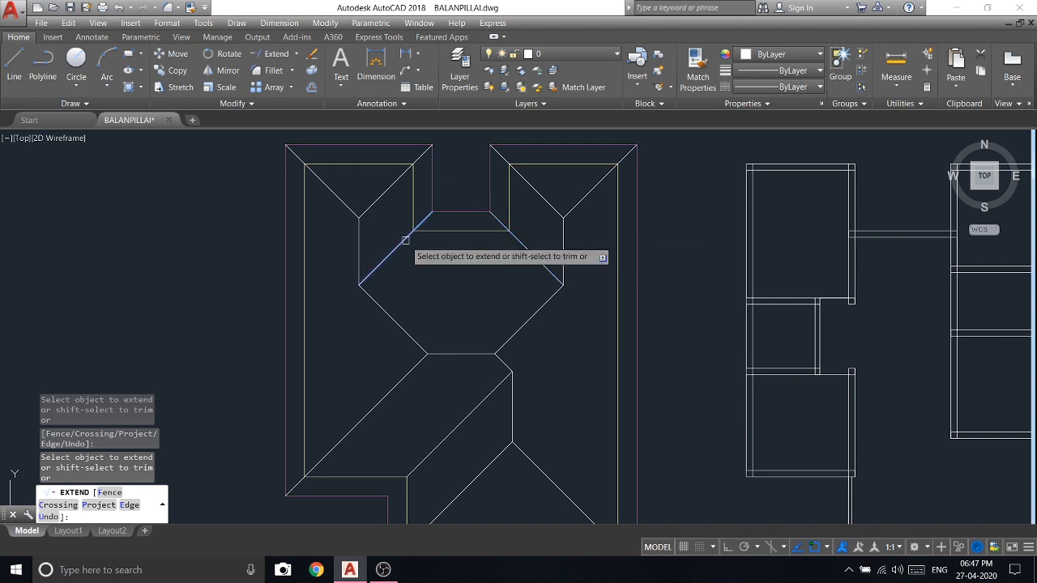
{"action": "scroll", "coordinate": [518, 219], "scroll_direction": "down", "scroll_amount": 4}
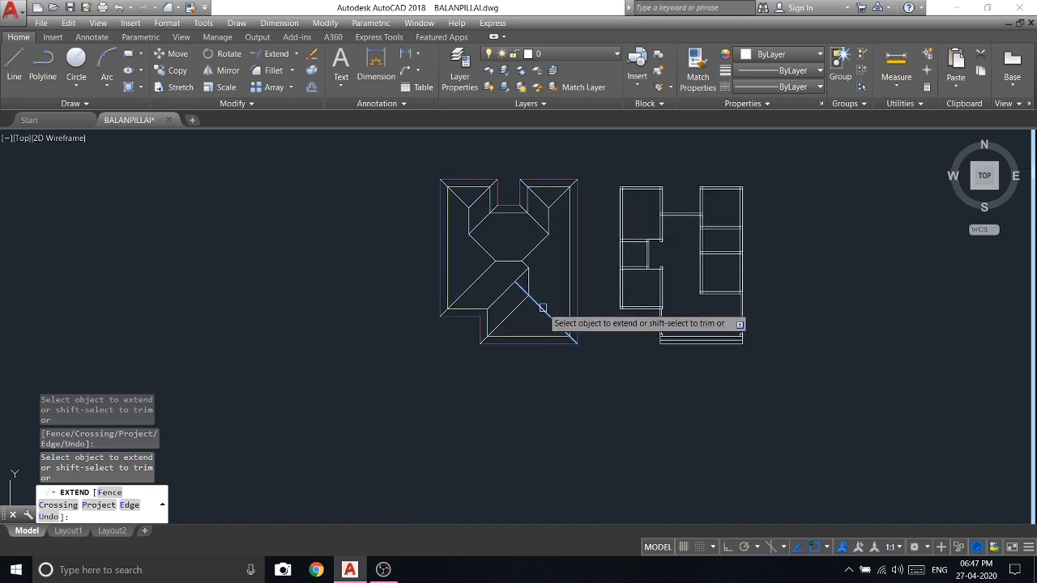
{"action": "left_click", "coordinate": [493, 304]}
{"action": "scroll", "coordinate": [592, 209], "scroll_direction": "up", "scroll_amount": 2}
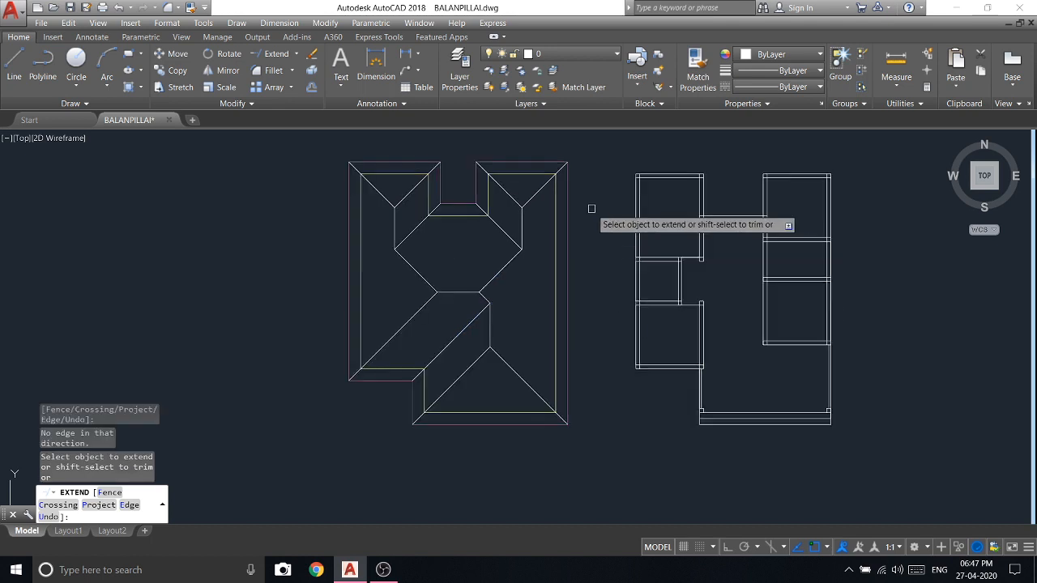
{"action": "right_click", "coordinate": [592, 190]}
{"action": "left_click", "coordinate": [609, 200]}
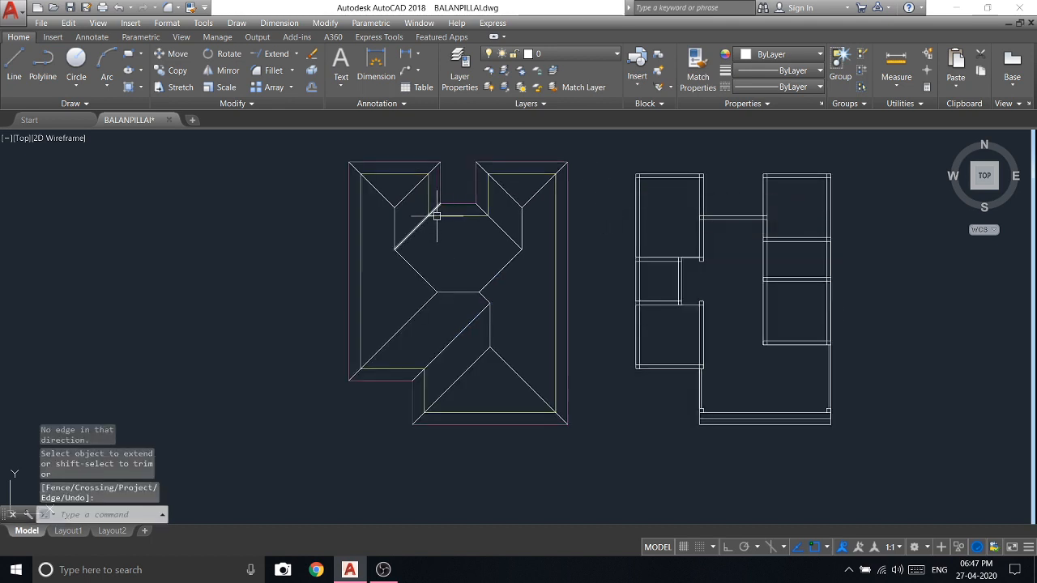
Step: Erase the roof plan's inner yellow outline and undo the erase
{"action": "left_click", "coordinate": [460, 213]}
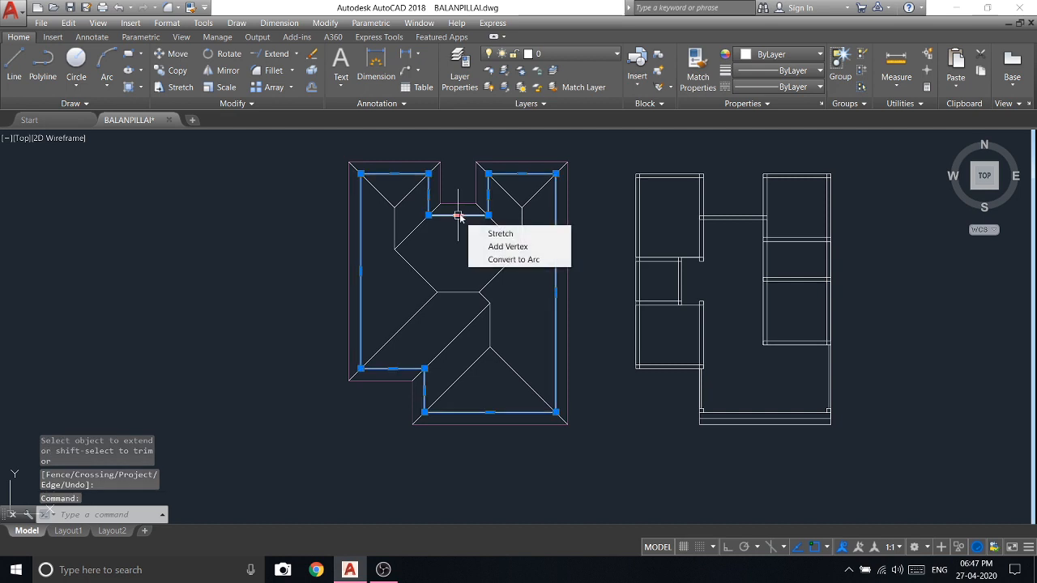
{"action": "left_click", "coordinate": [458, 216]}
{"action": "key", "text": "Delete"}
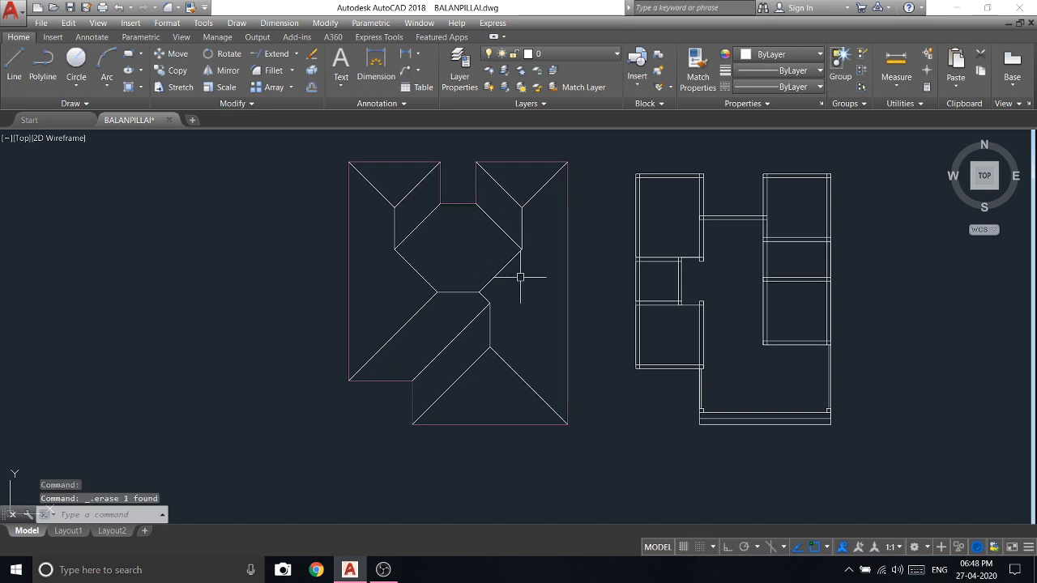
{"action": "key", "text": "ctrl+z"}
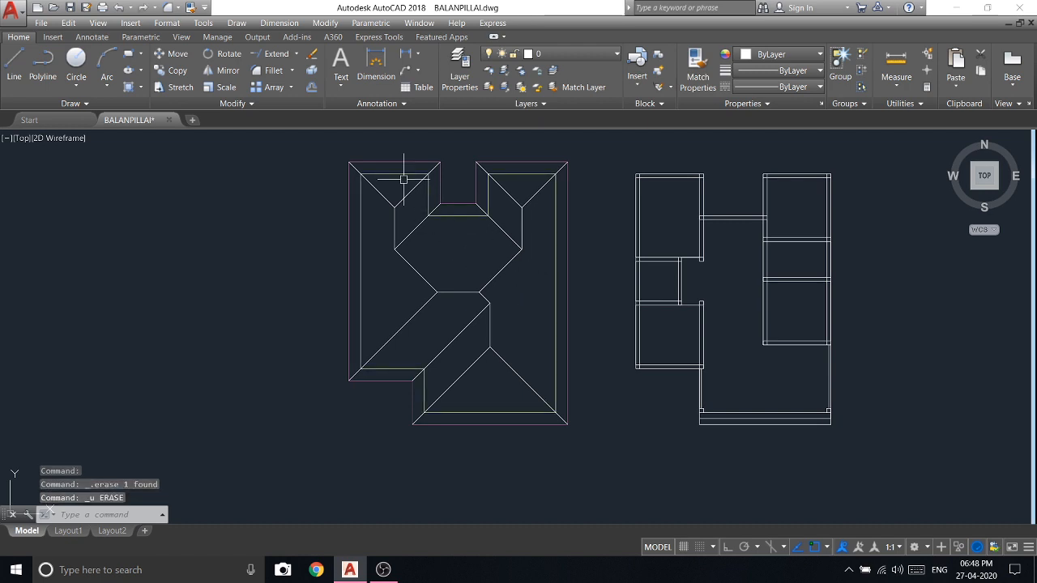
Step: Move the whole roof plan horizontally a short distance away from the floor plan, with Ortho on
{"action": "scroll", "coordinate": [497, 225], "scroll_direction": "down", "scroll_amount": 4}
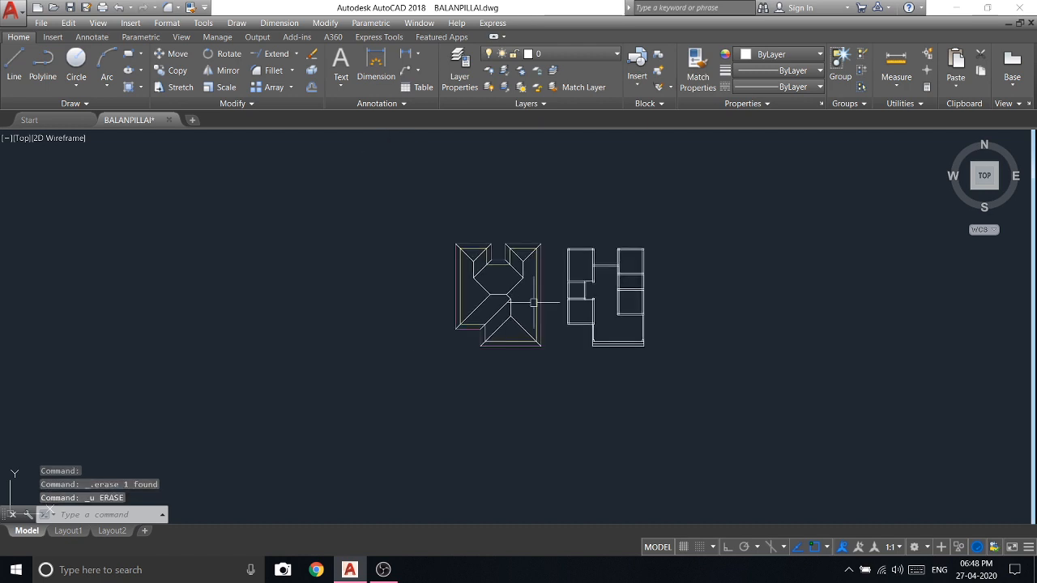
{"action": "left_click", "coordinate": [546, 371]}
{"action": "left_click", "coordinate": [398, 218]}
{"action": "right_click", "coordinate": [397, 217]}
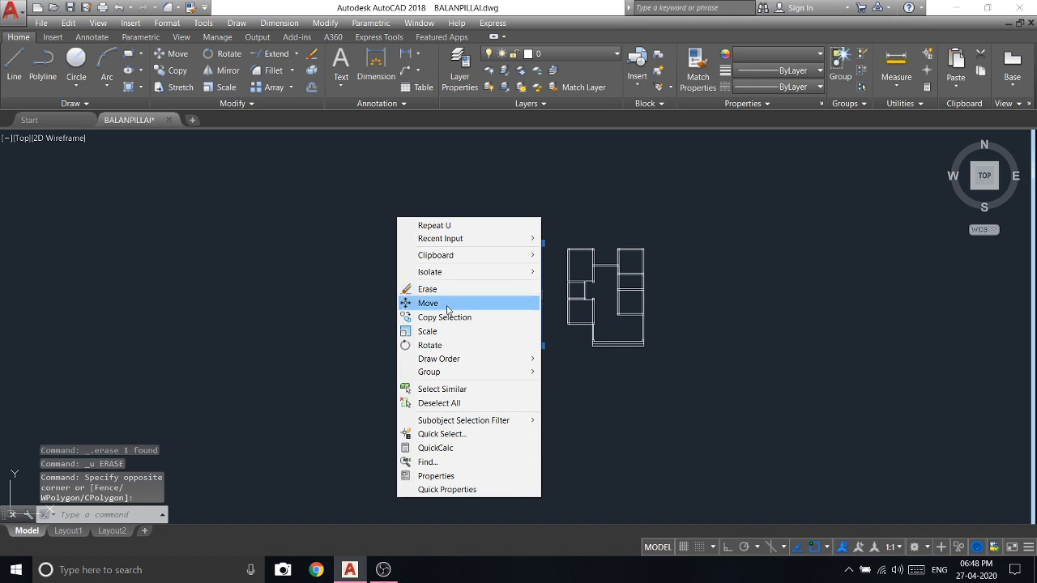
{"action": "left_click", "coordinate": [446, 303]}
{"action": "scroll", "coordinate": [564, 287], "scroll_direction": "up", "scroll_amount": 4}
{"action": "left_click", "coordinate": [532, 285]}
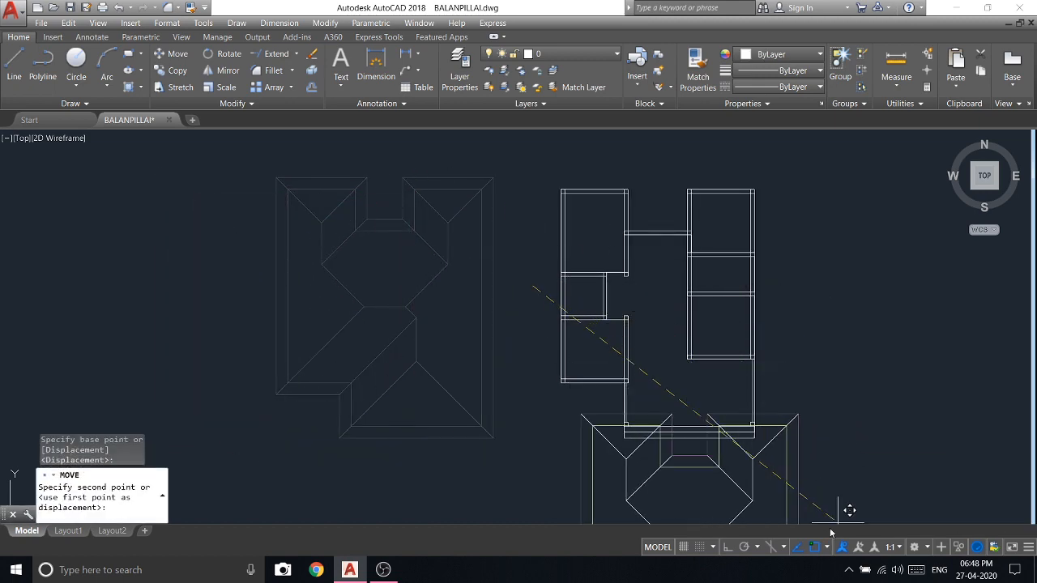
{"action": "left_click", "coordinate": [724, 548]}
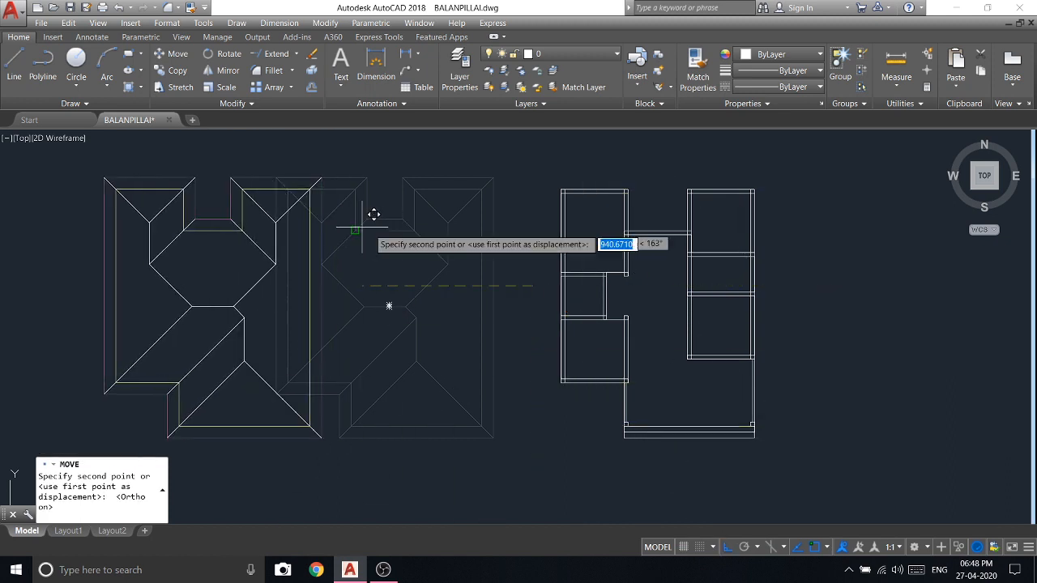
{"action": "key", "text": "F8"}
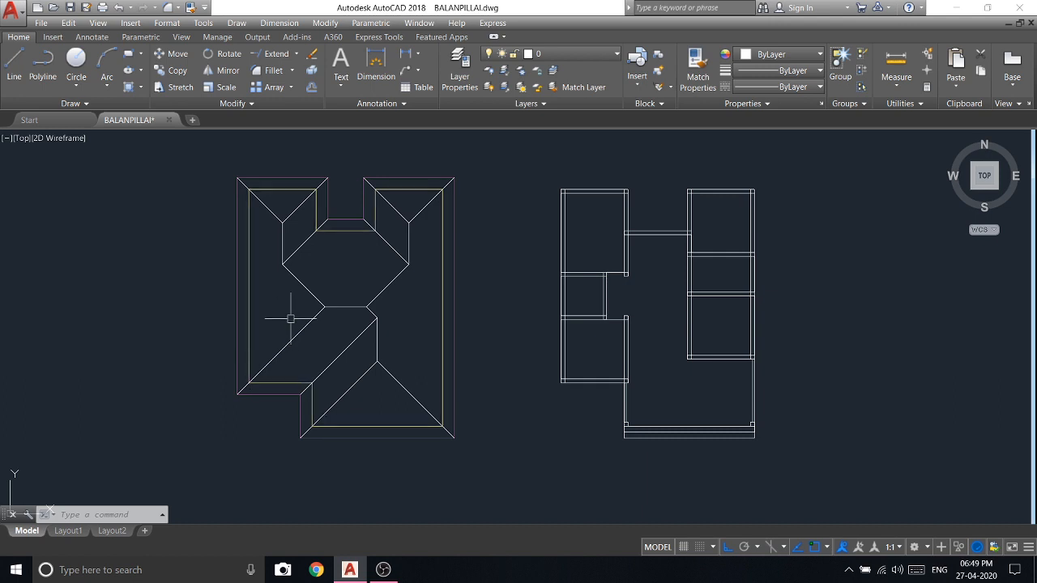
{"action": "scroll", "coordinate": [308, 279], "scroll_direction": "up", "scroll_amount": 2}
{"action": "scroll", "coordinate": [306, 284], "scroll_direction": "down", "scroll_amount": 2}
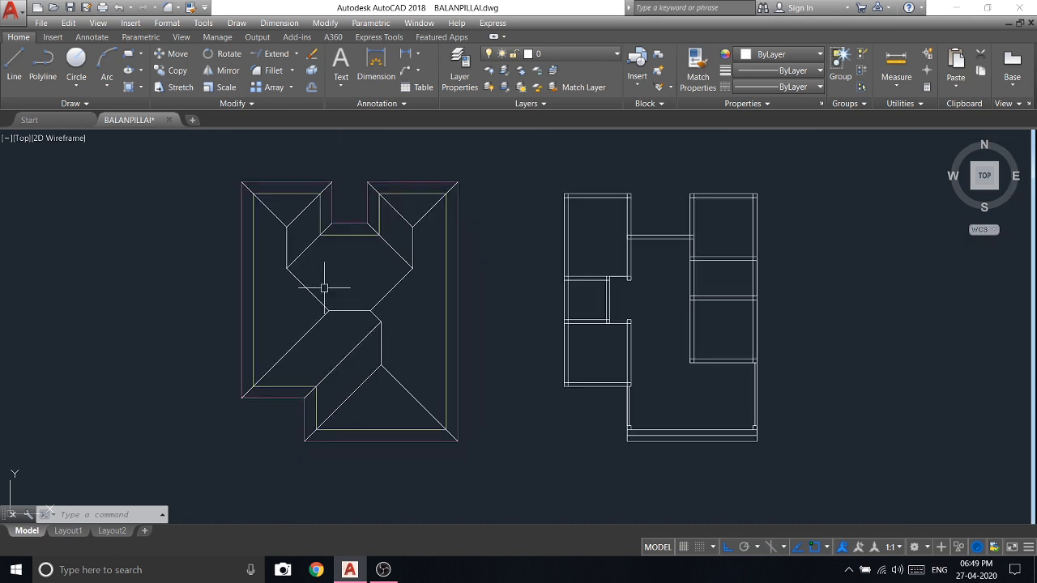
{"action": "mouse_move", "coordinate": [304, 287]}
{"action": "middle_mouse_down"}
{"action": "mouse_move", "coordinate": [384, 297]}
{"action": "mouse_move", "coordinate": [421, 280]}
{"action": "middle_mouse_up"}
{"action": "scroll", "coordinate": [421, 284], "scroll_direction": "up", "scroll_amount": 2}
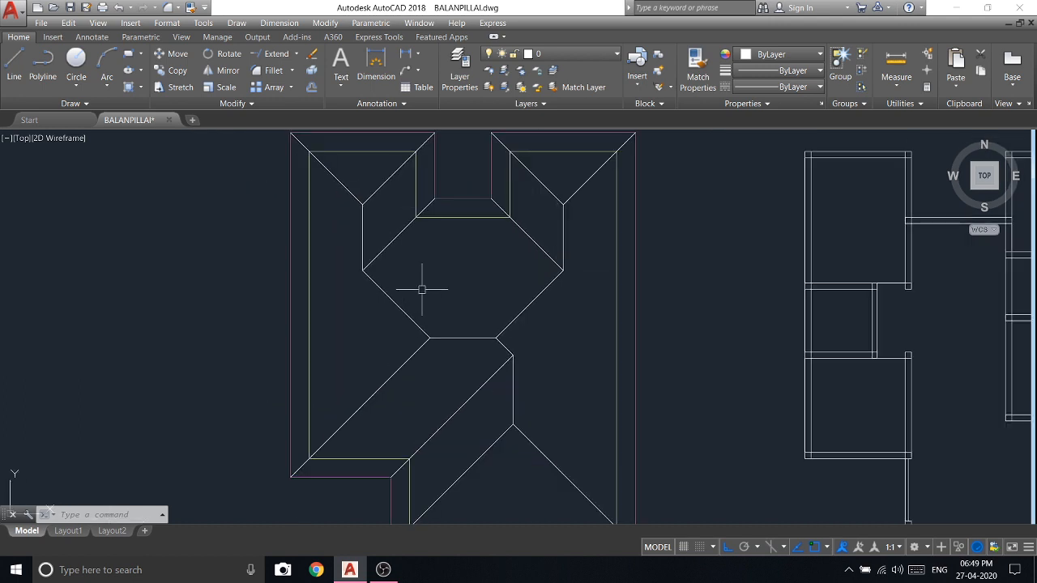
{"action": "scroll", "coordinate": [422, 293], "scroll_direction": "down", "scroll_amount": 2}
{"action": "scroll", "coordinate": [435, 294], "scroll_direction": "up", "scroll_amount": 2}
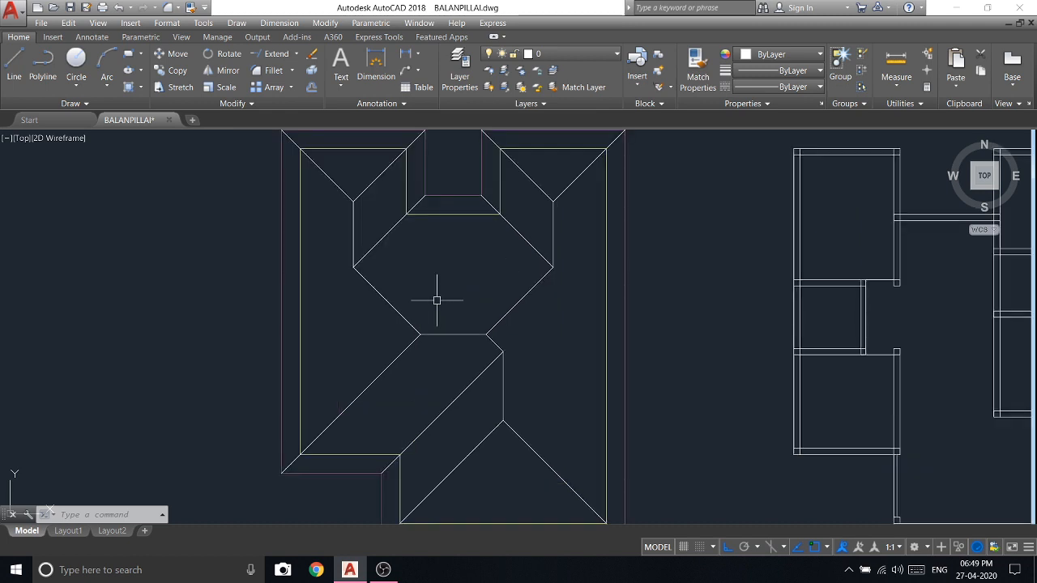
{"action": "scroll", "coordinate": [434, 302], "scroll_direction": "down", "scroll_amount": 2}
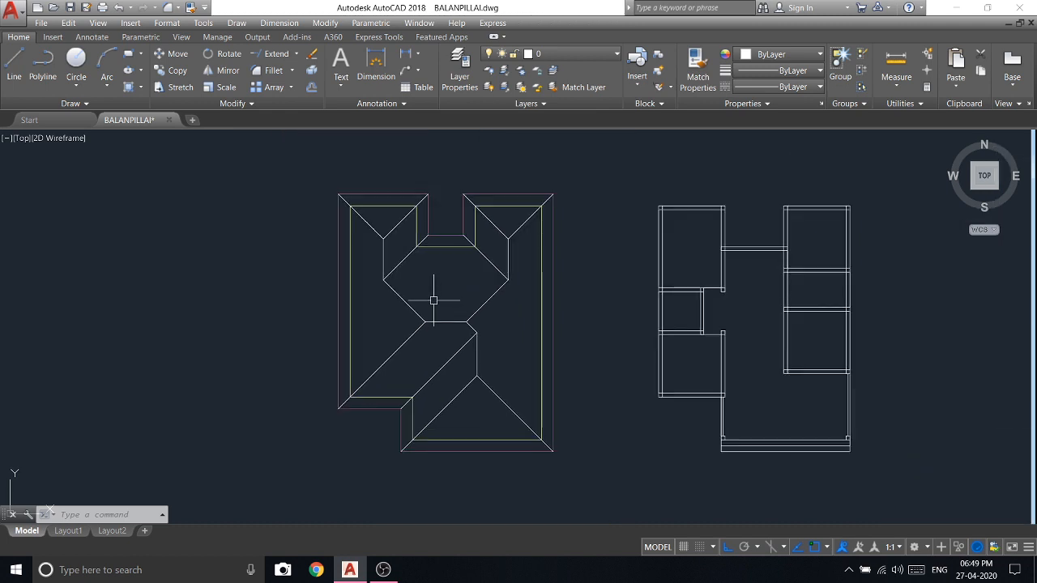
{"action": "scroll", "coordinate": [433, 300], "scroll_direction": "up", "scroll_amount": 2}
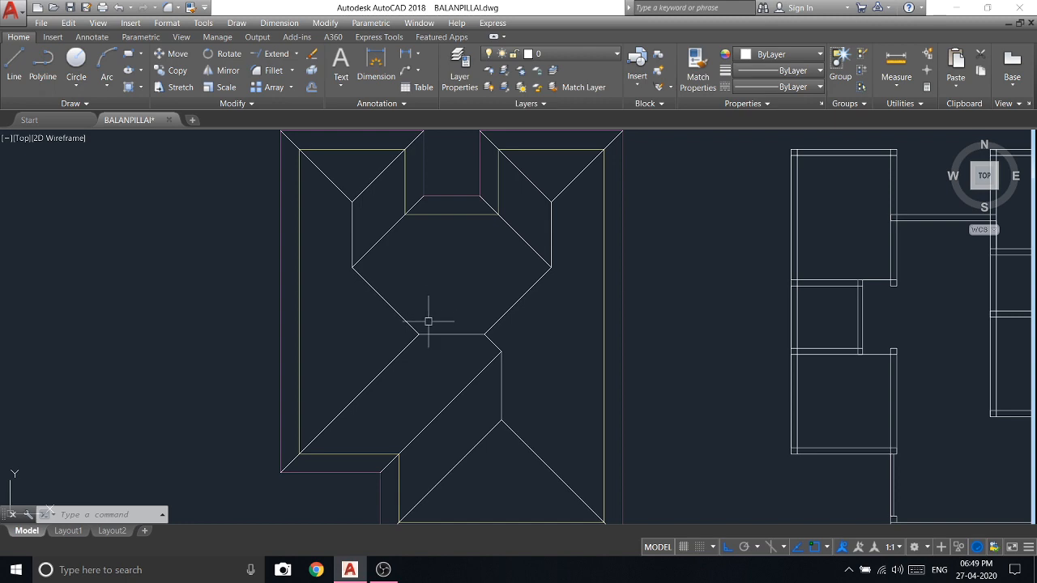
{"action": "left_click", "coordinate": [383, 570]}
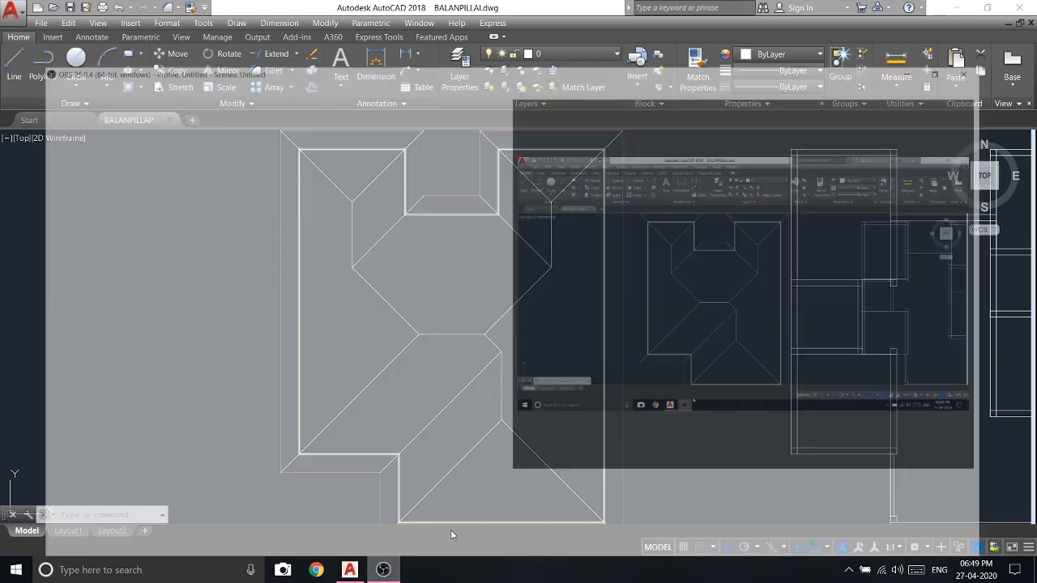